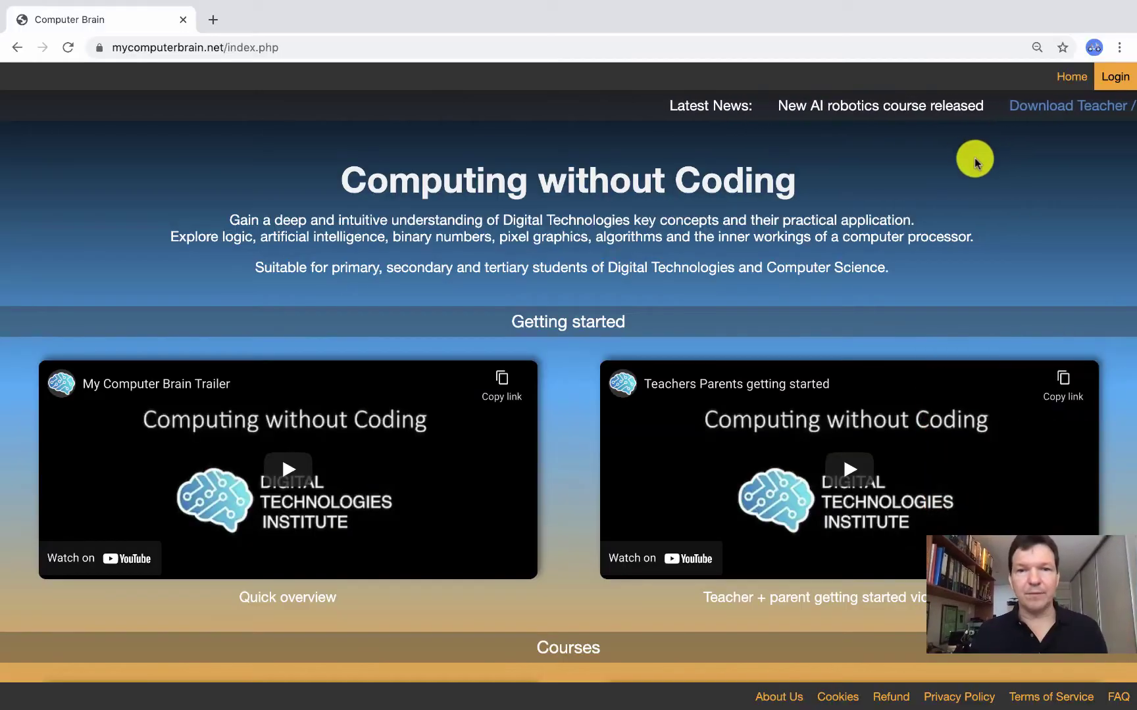
- Log in and start the first lesson of the Learn how the computer works! course
left_click(1115, 76)
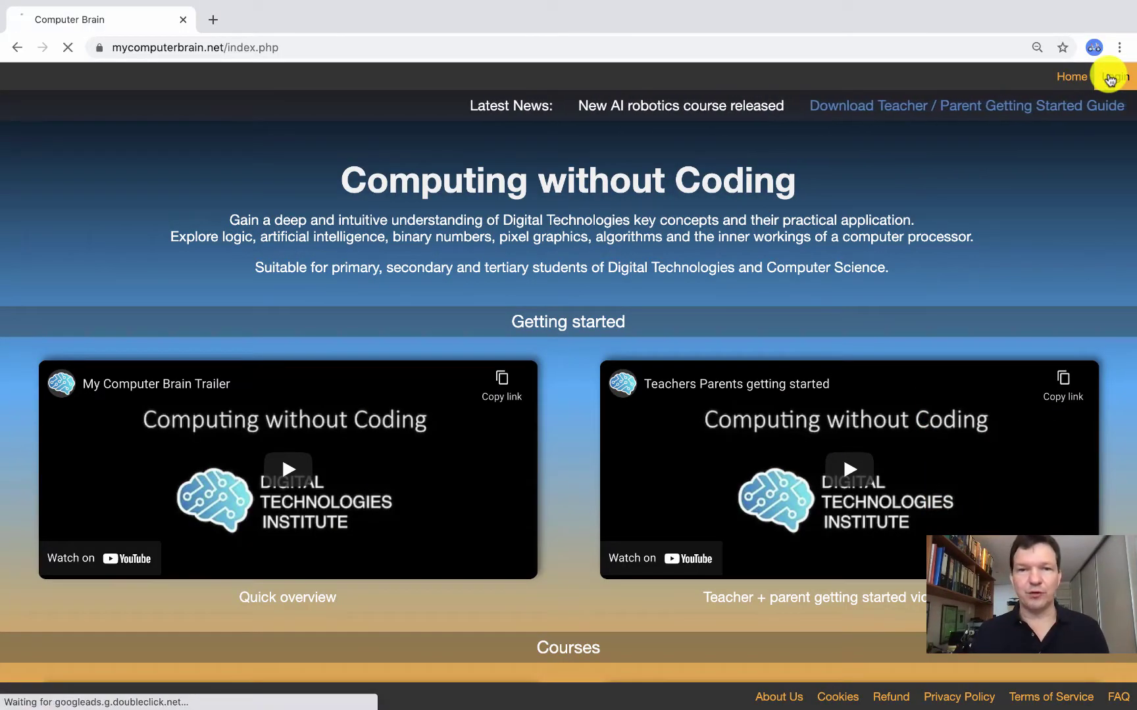
left_click(528, 344)
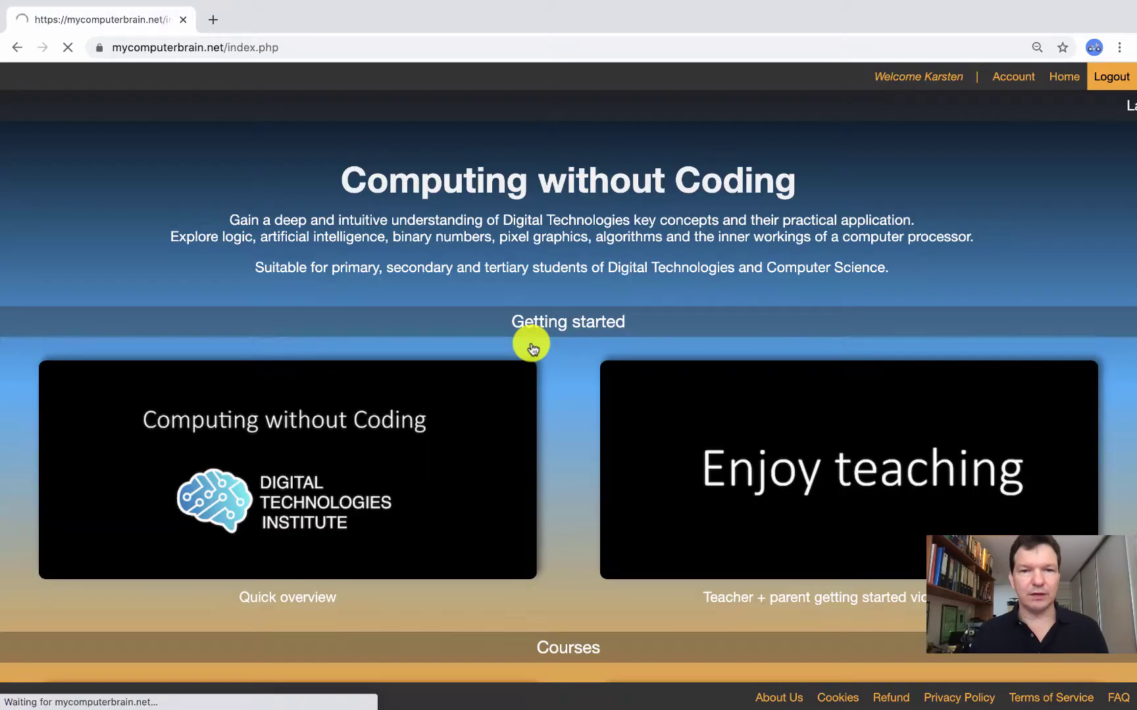
scroll(581, 340, "down", 4)
scroll(580, 341, "down", 2)
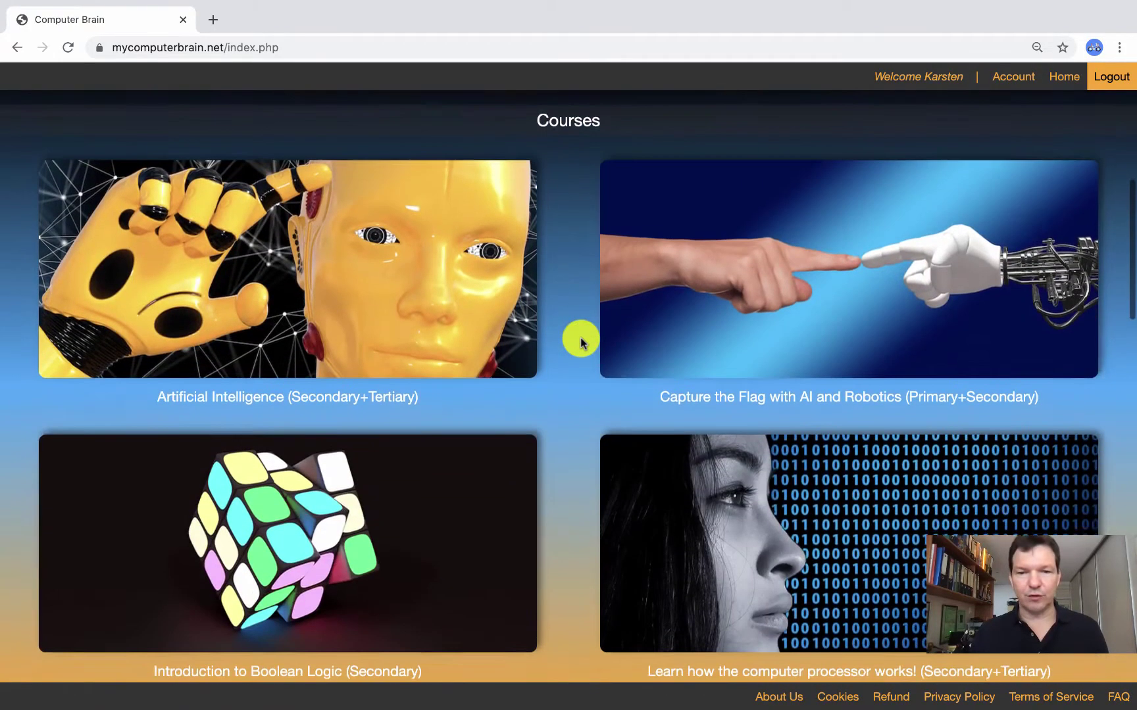
scroll(580, 340, "down", 1)
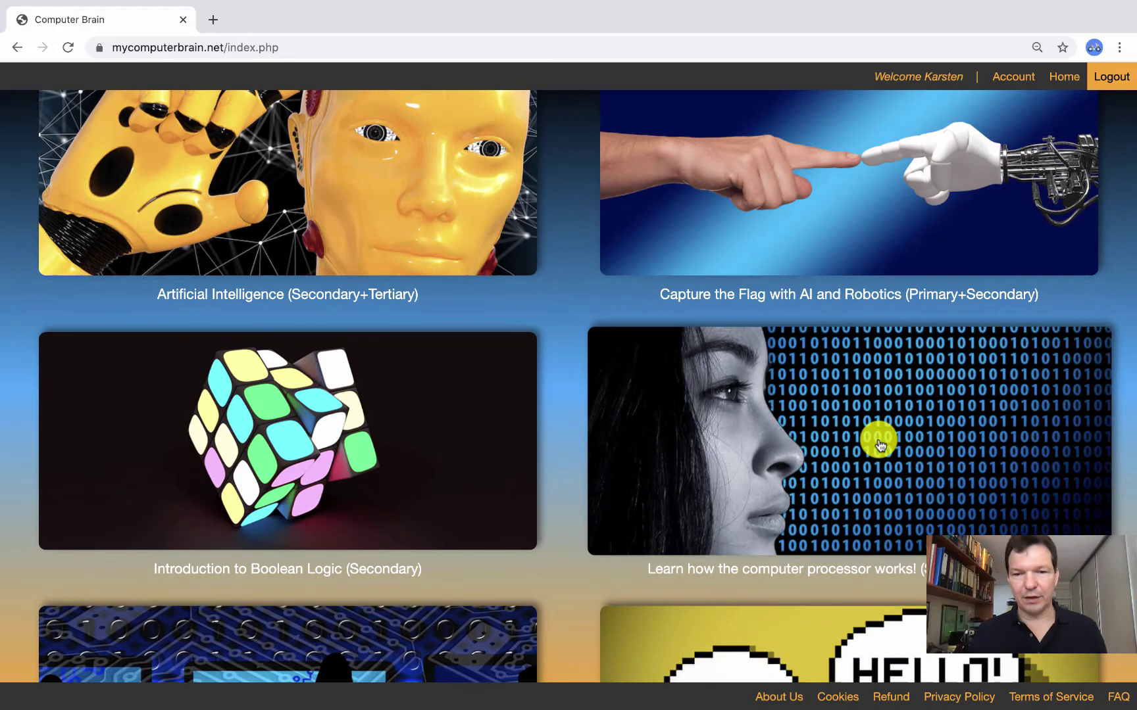
left_click(880, 444)
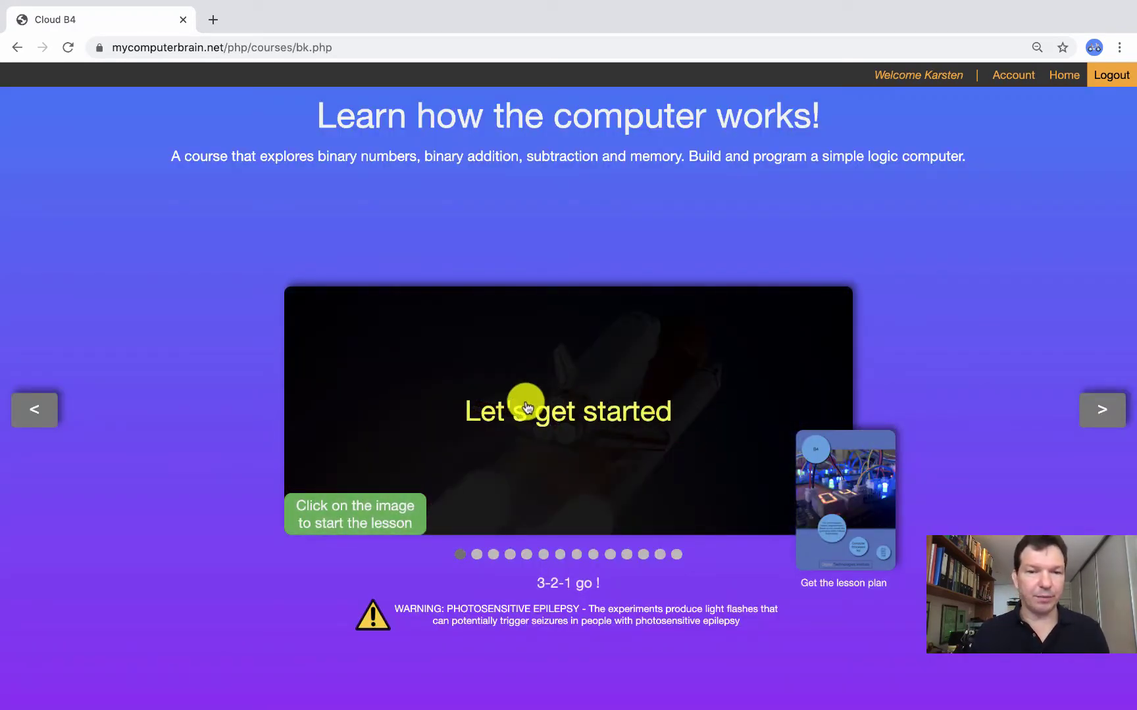
left_click(526, 408)
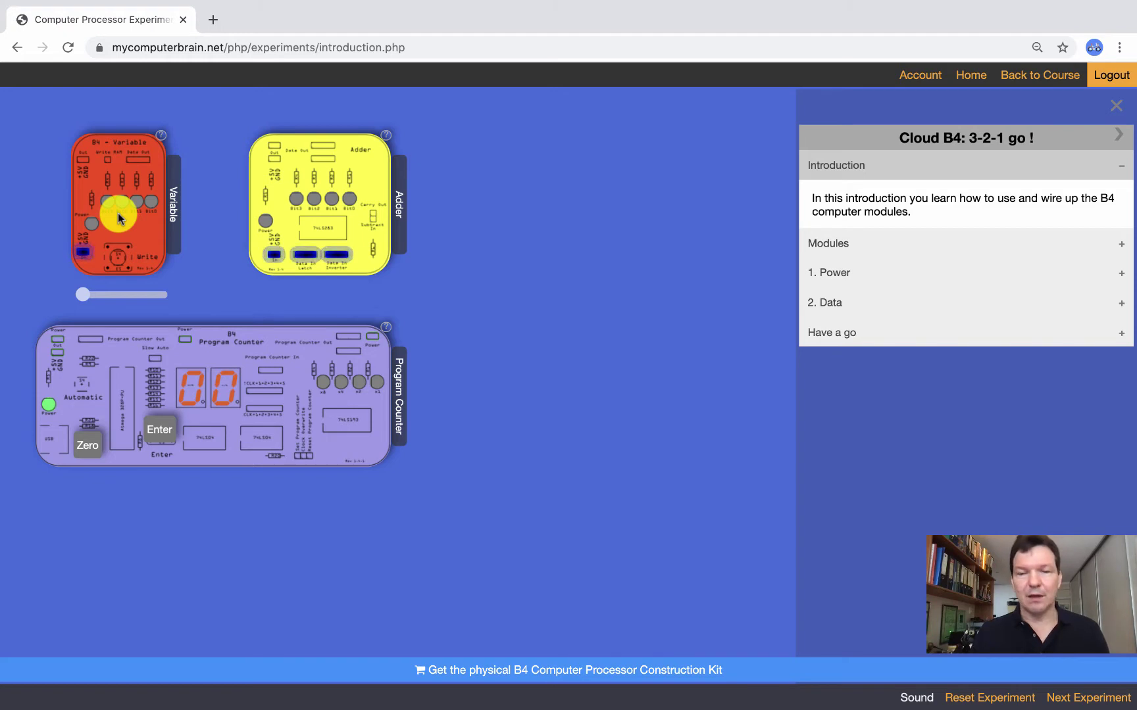
- Use the Power and Data clues to power the modules and connect their data wires
left_click(838, 274)
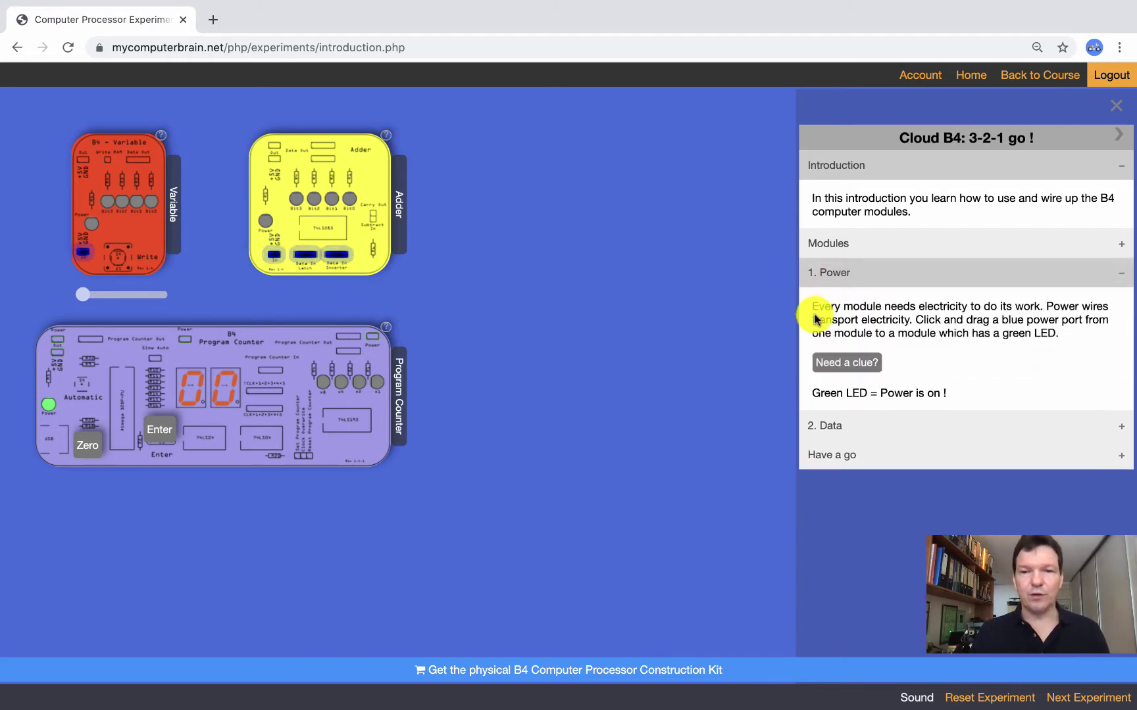
left_click(846, 363)
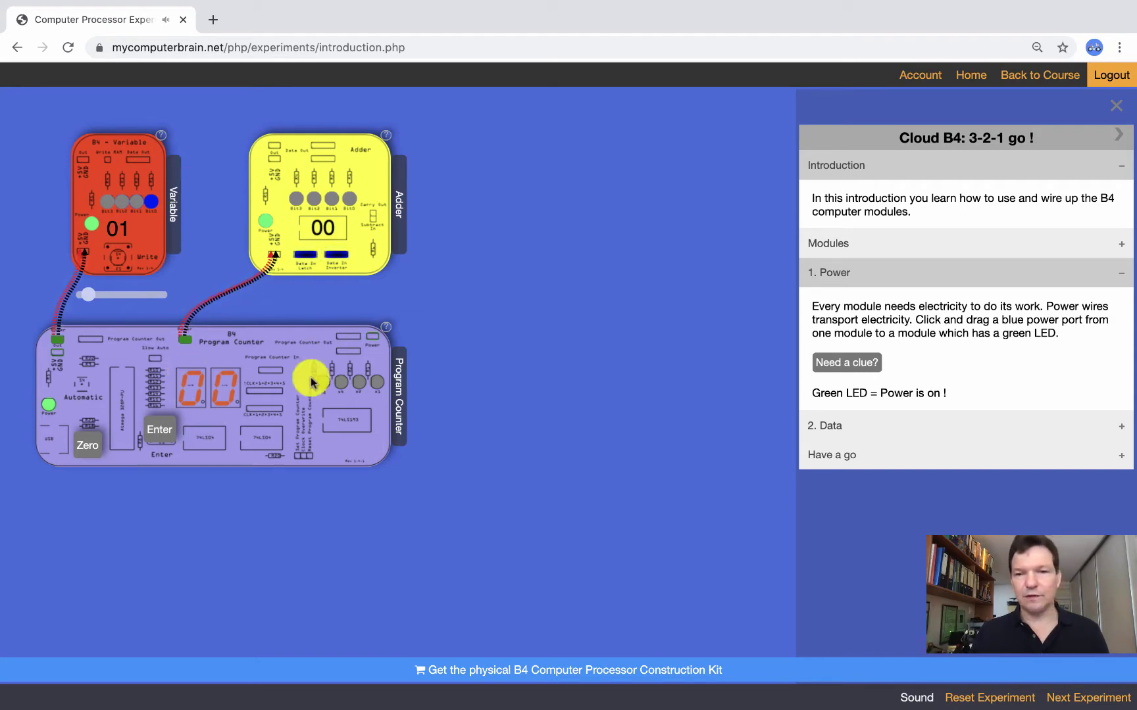
left_click(825, 425)
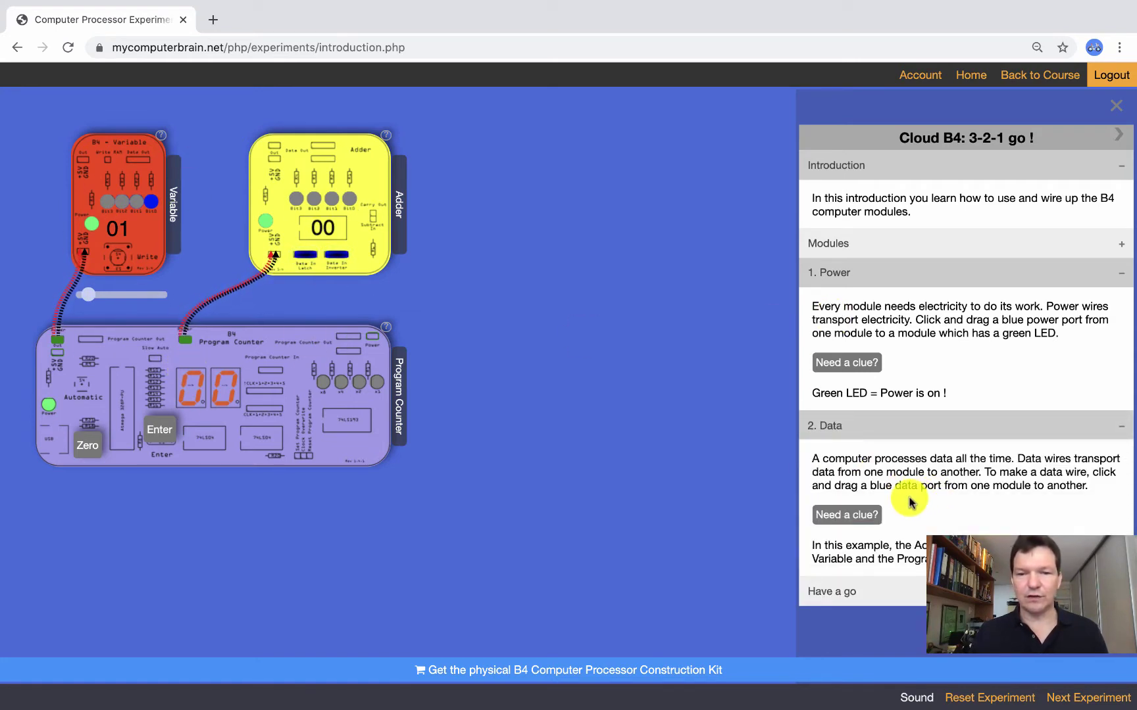
left_click(859, 514)
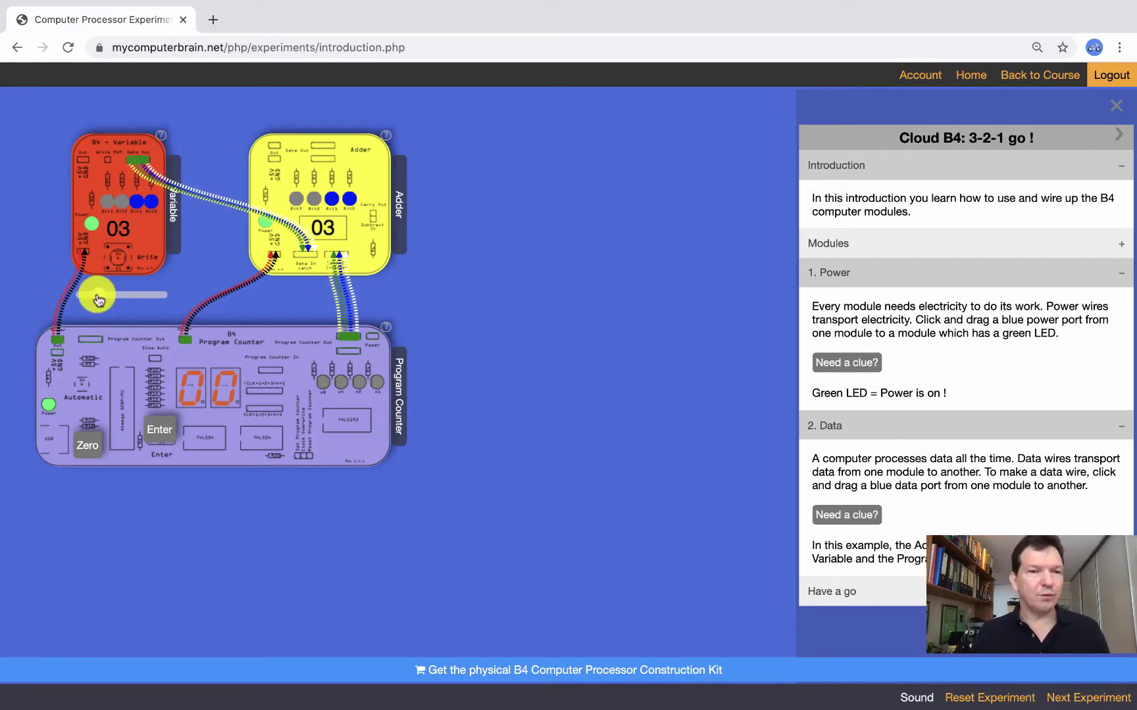
- Speed up counting, wire Program Counter Out into the Adder, and open Binary Counting
left_click_drag(98, 301, 108, 294)
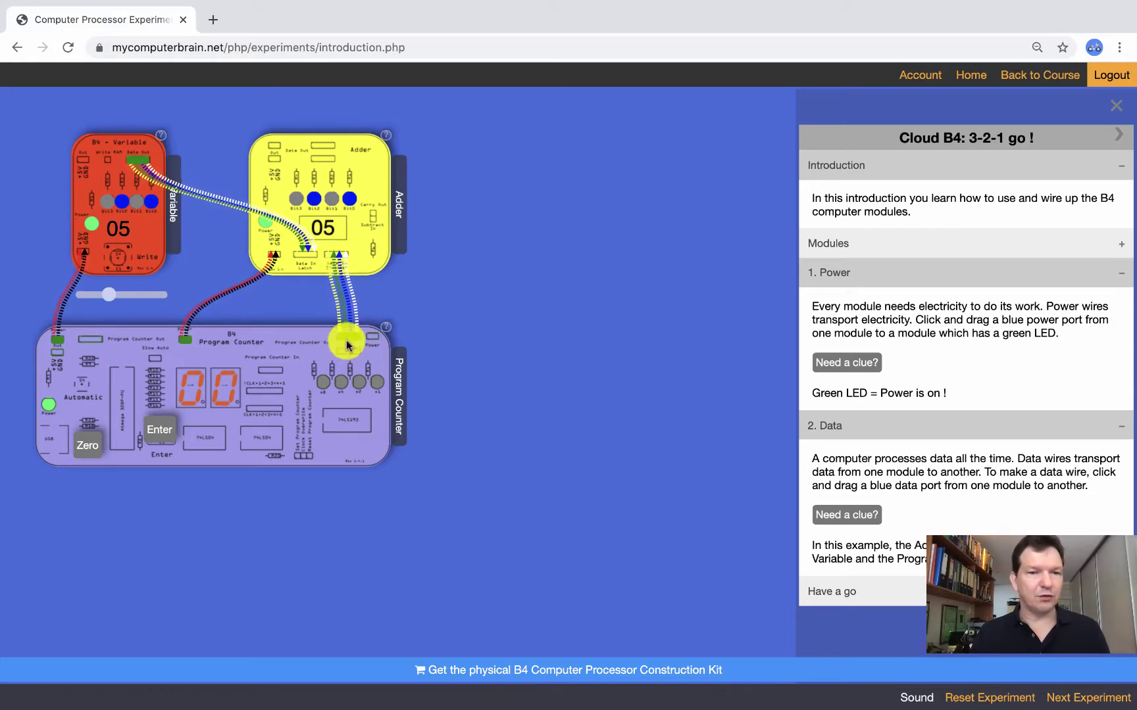
left_click_drag(347, 346, 348, 337)
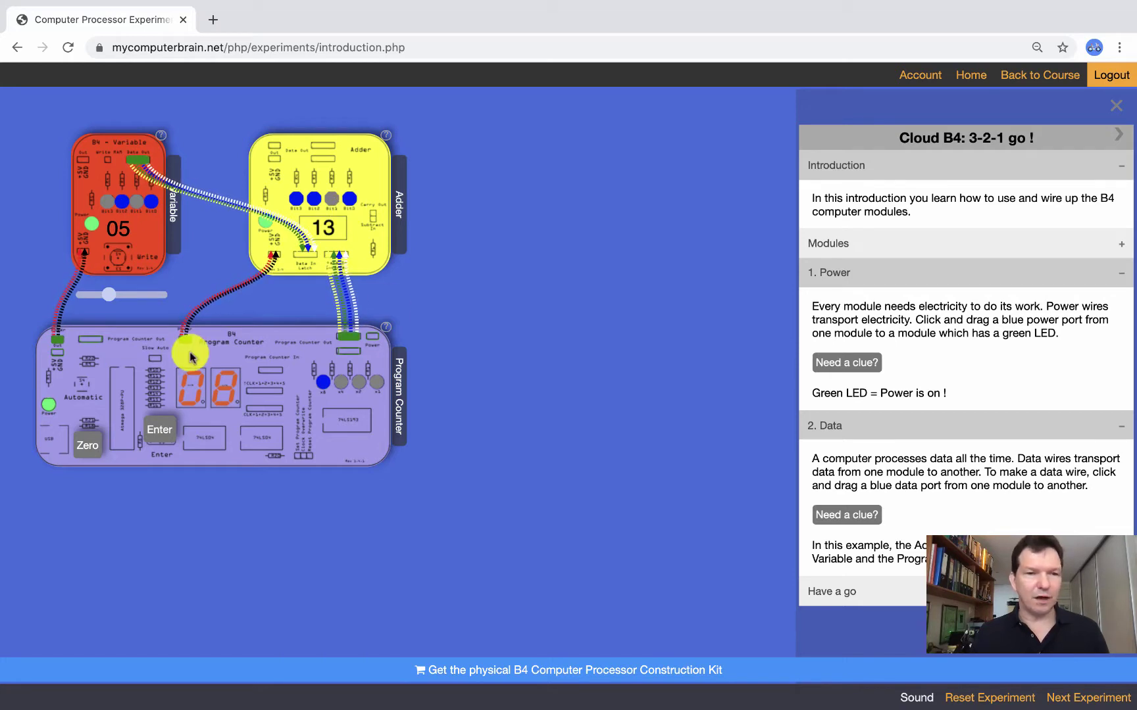
left_click(1118, 134)
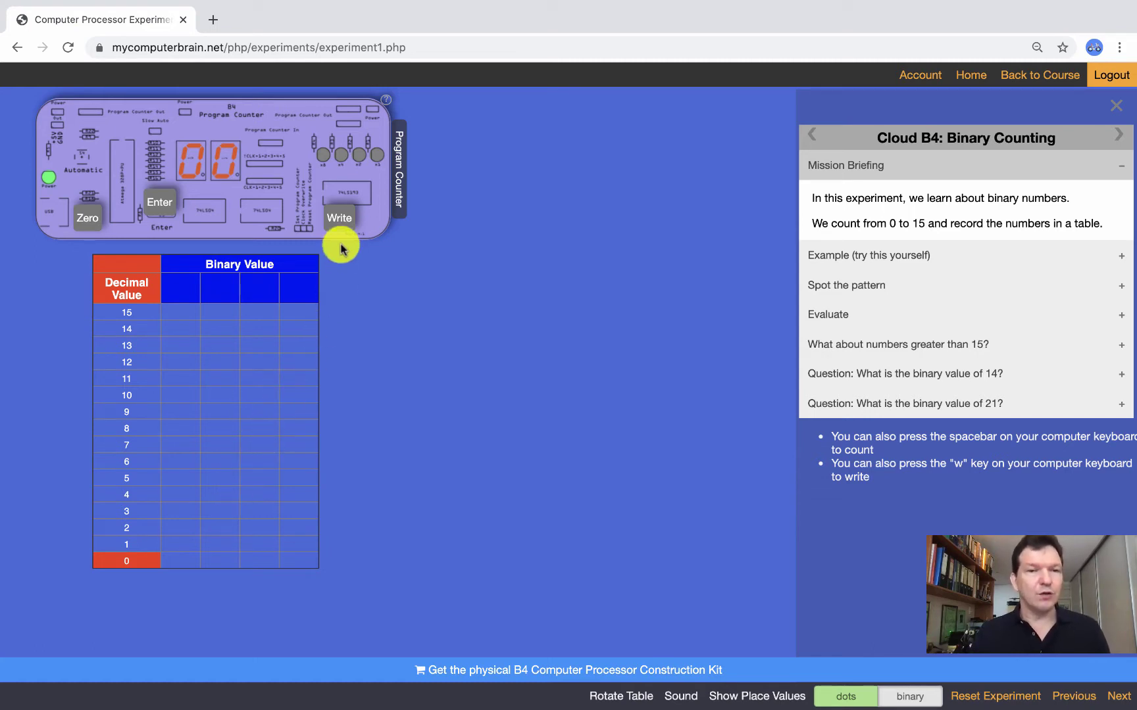
- Record counts 0 through 4 as binary digits, ending with 0010, 0011 and 0100
left_click(347, 224)
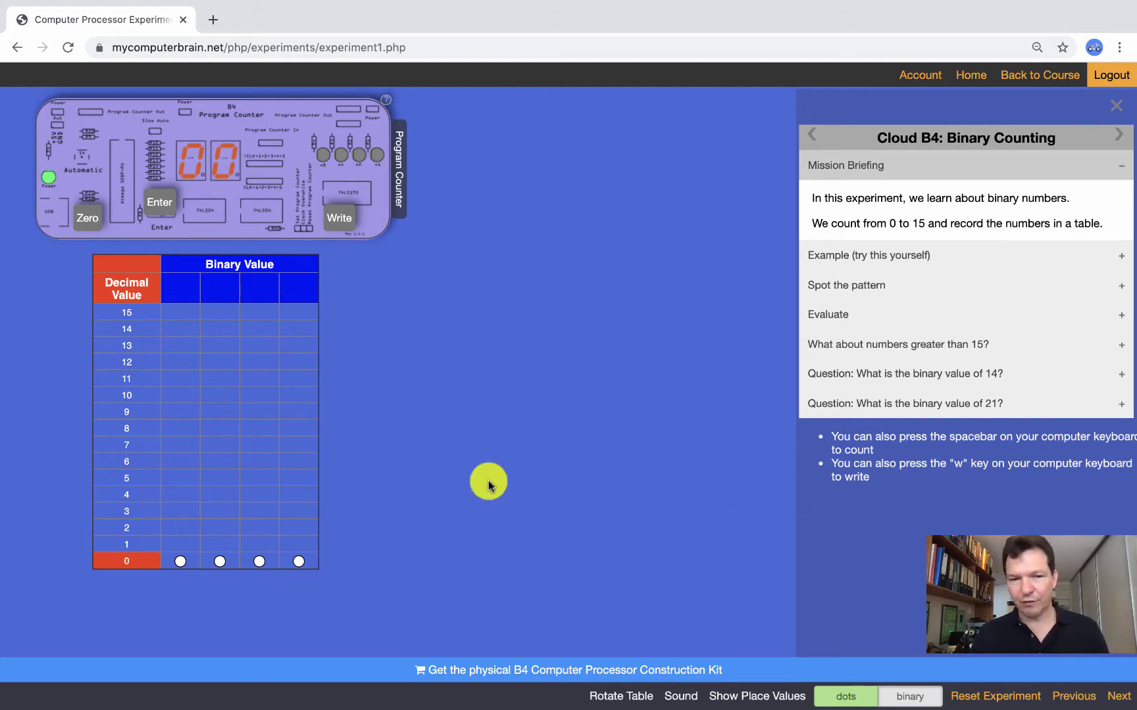
left_click(889, 699)
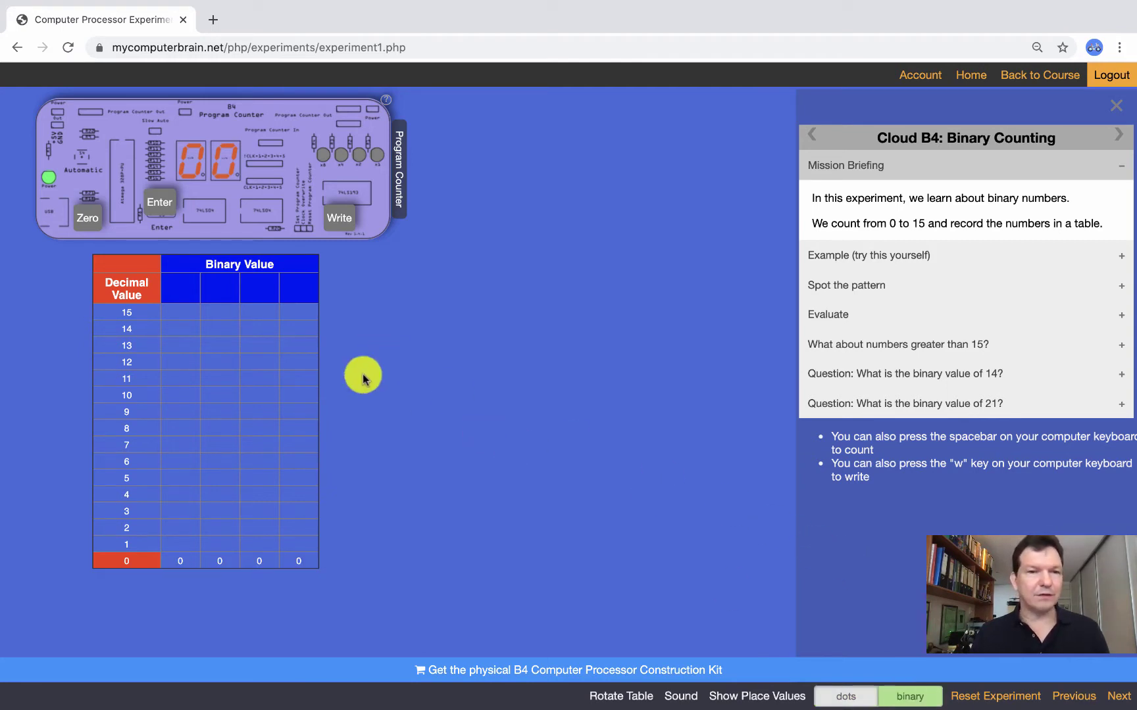
left_click(162, 200)
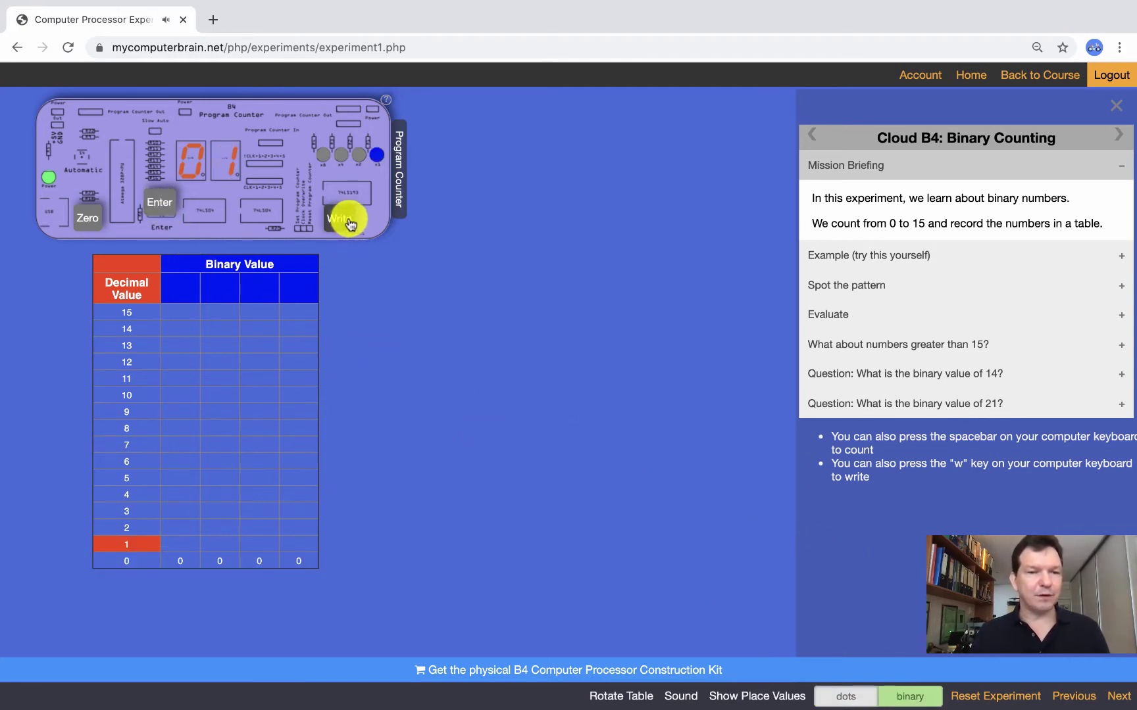
left_click(348, 224)
left_click(164, 204)
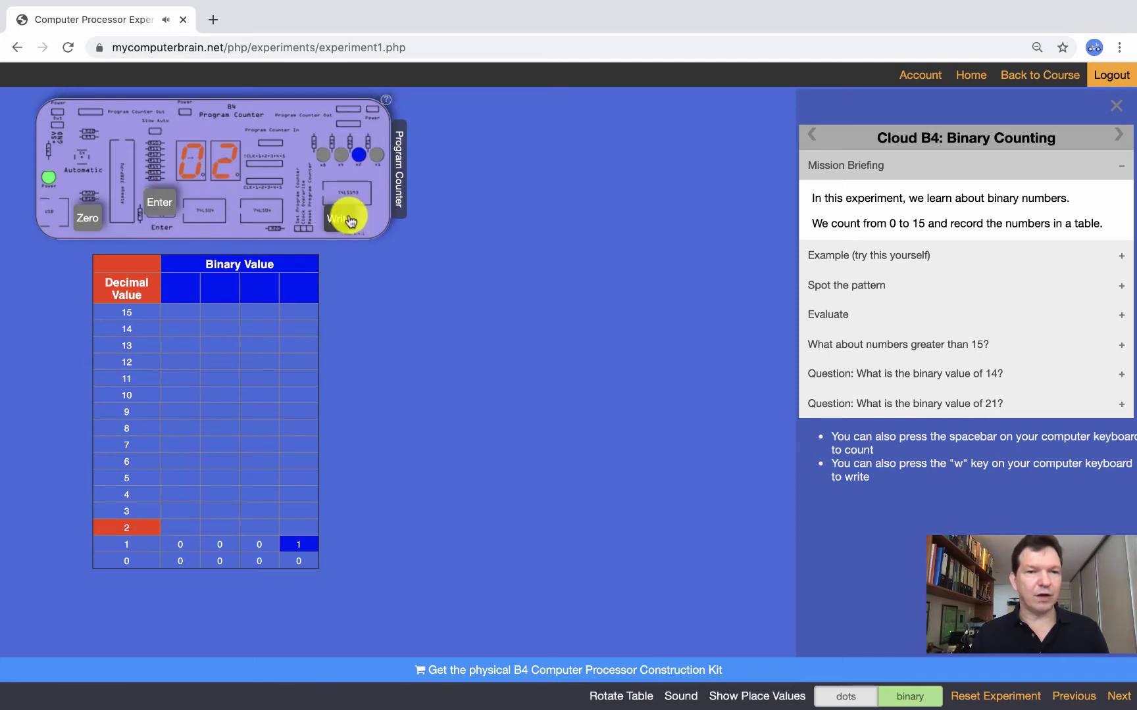
left_click(348, 222)
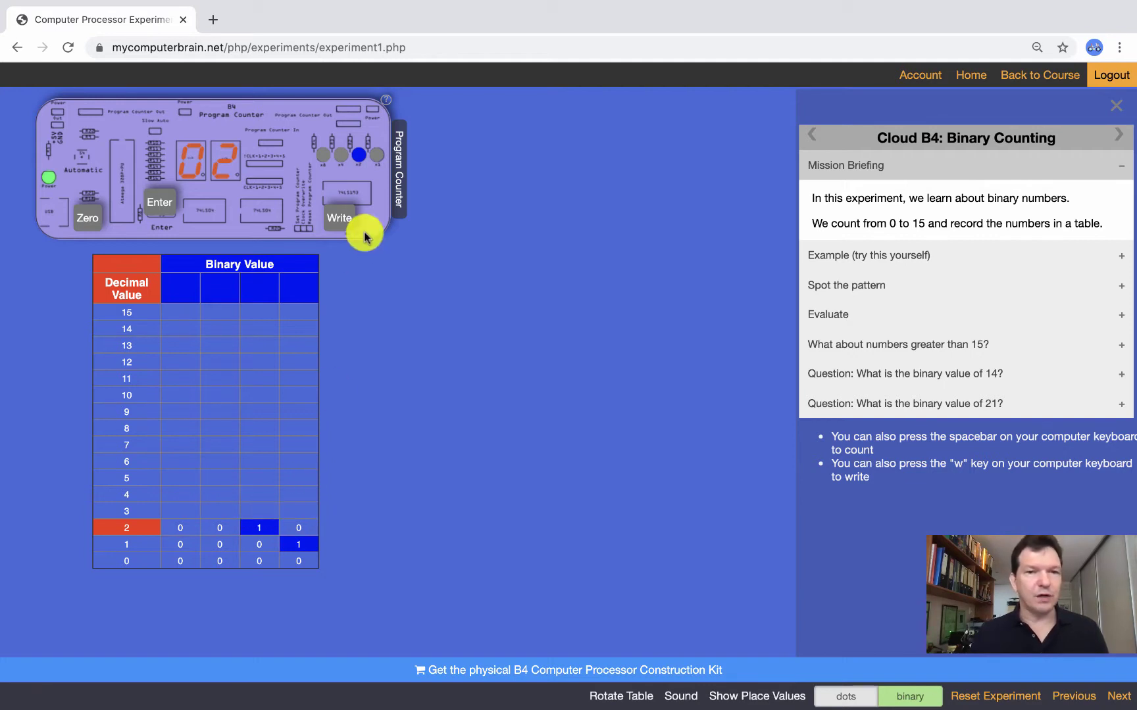
left_click(155, 201)
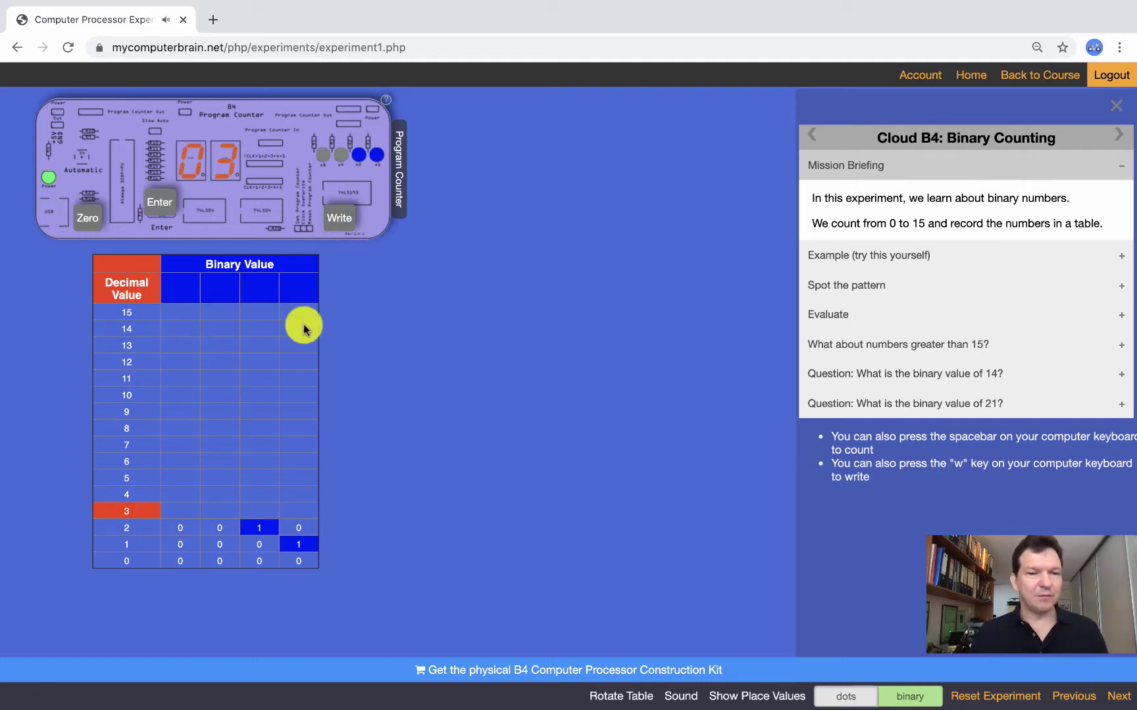
left_click(341, 216)
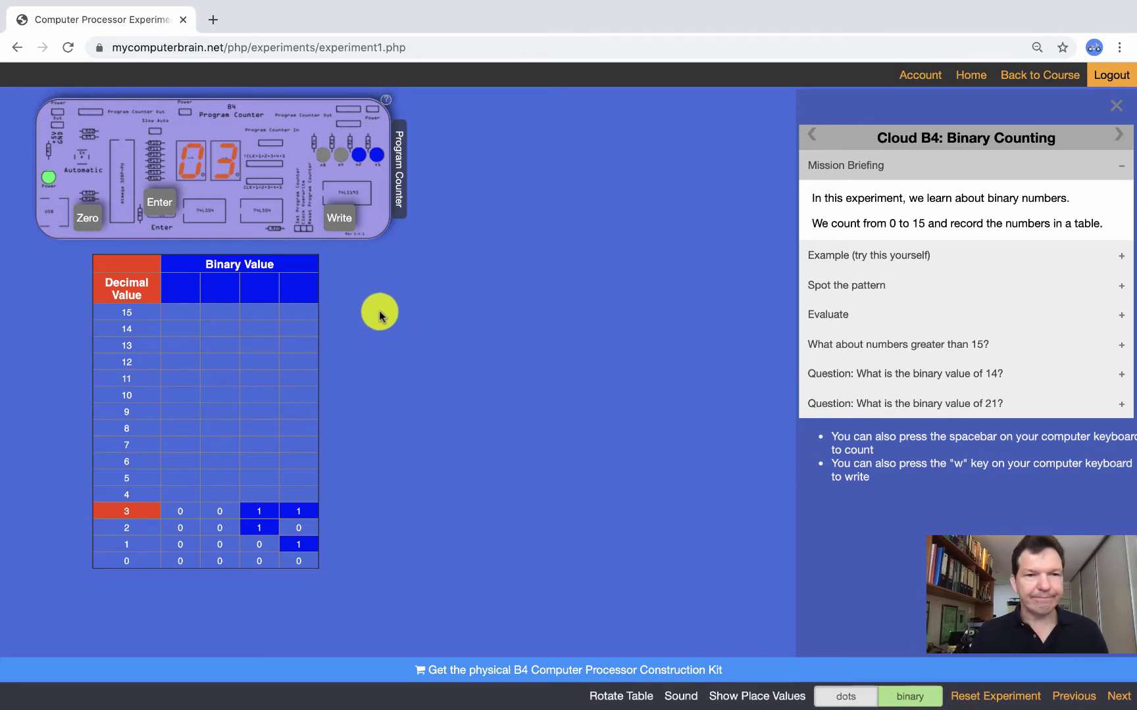
left_click(157, 203)
left_click(337, 220)
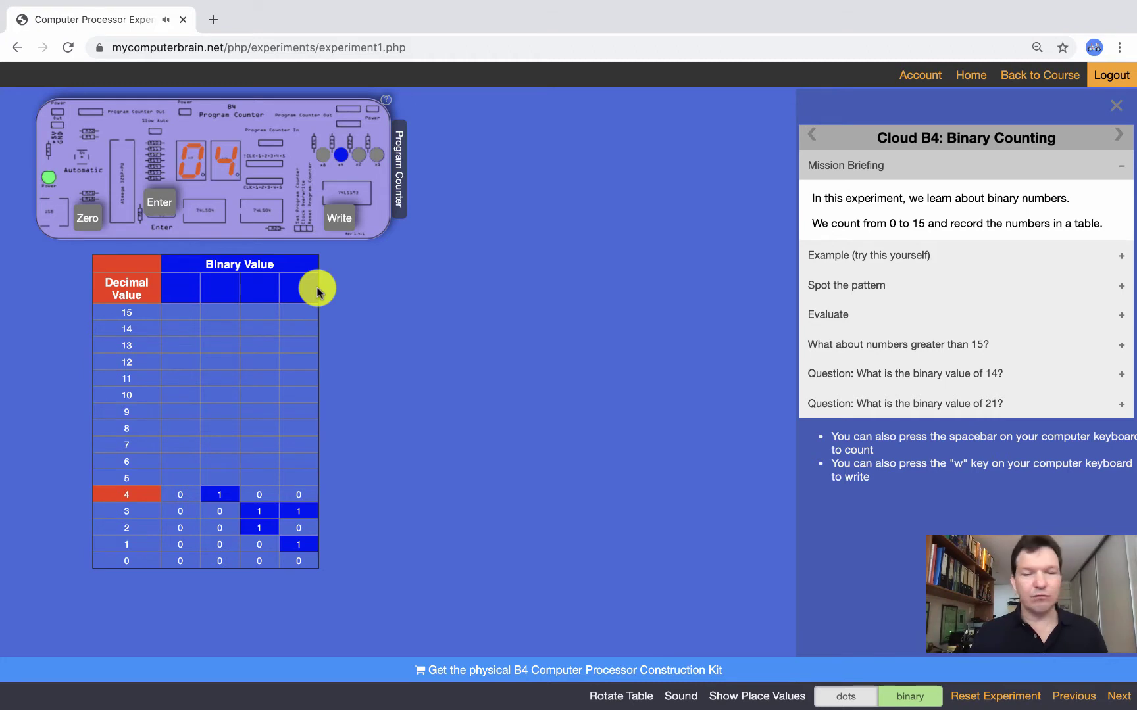
- Rotate the table horizontally and record counts 5 through 8, ending with 1000
left_click(631, 698)
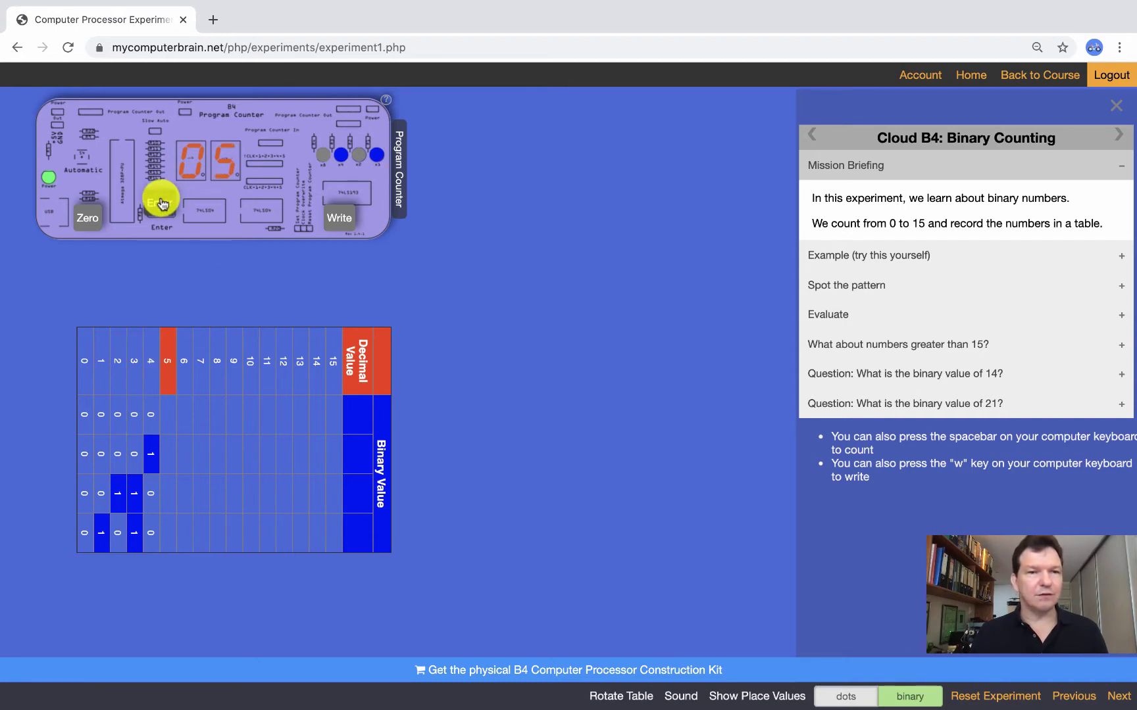
left_click(335, 216)
left_click(159, 202)
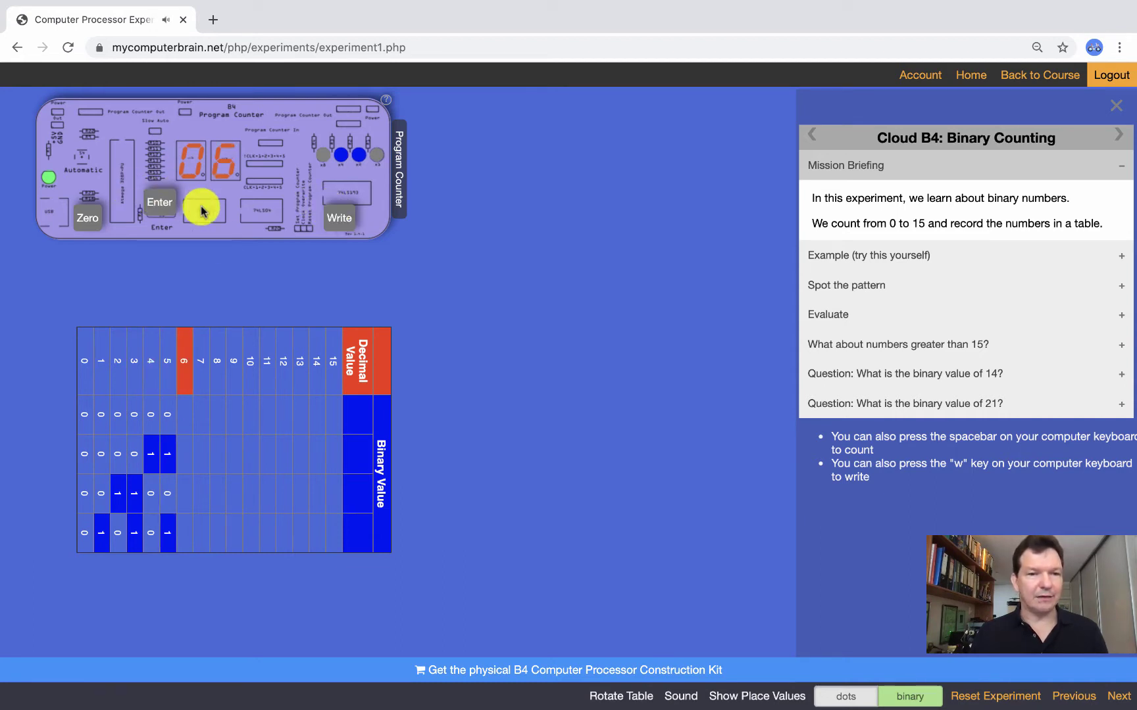
left_click(336, 220)
left_click(161, 209)
left_click(342, 220)
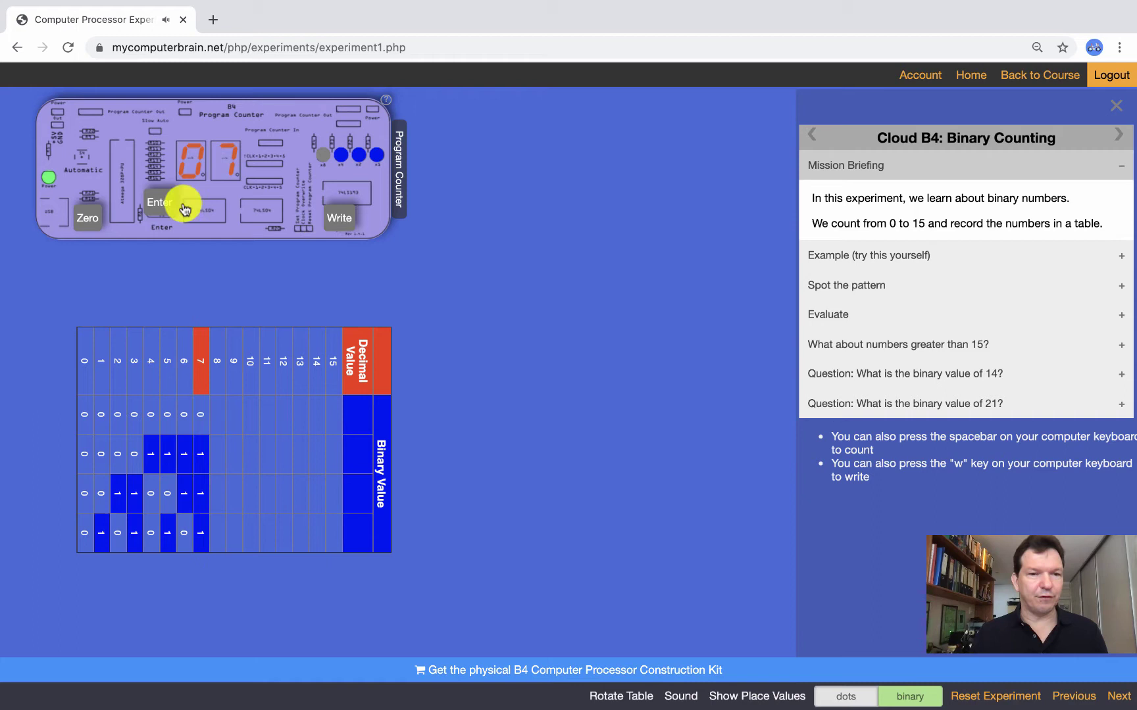
left_click(160, 203)
left_click(344, 227)
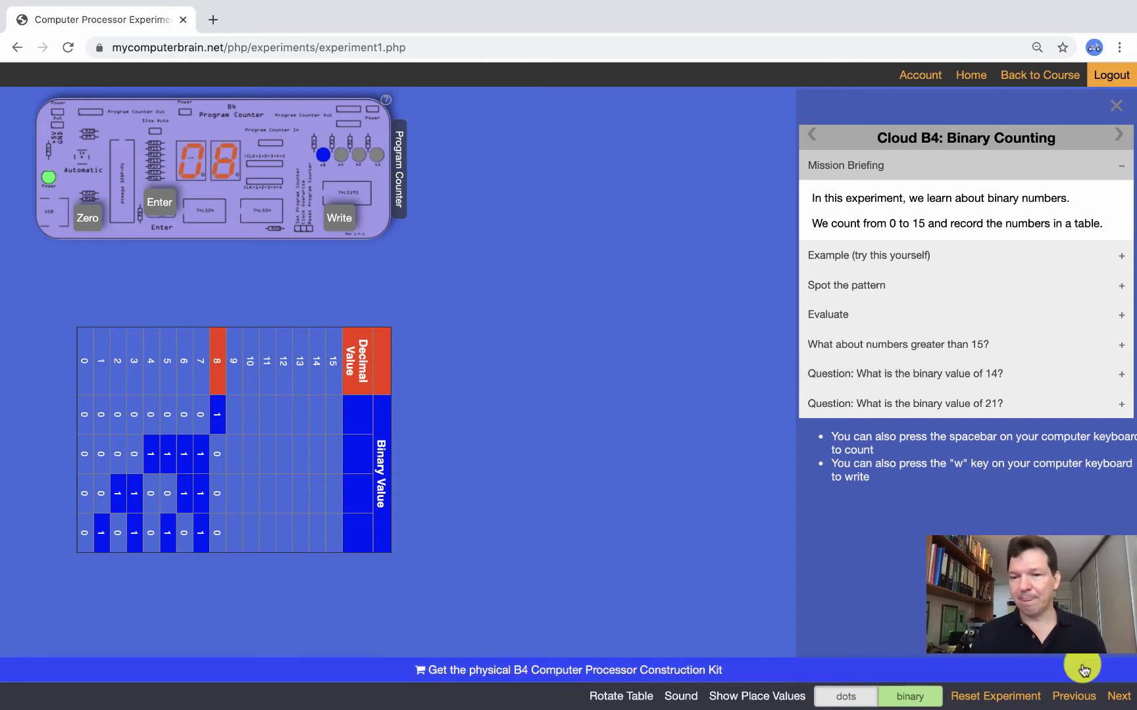
- Skip to Addition, add 5 and 3 to get 08, and advance to Subtraction
left_click(1118, 139)
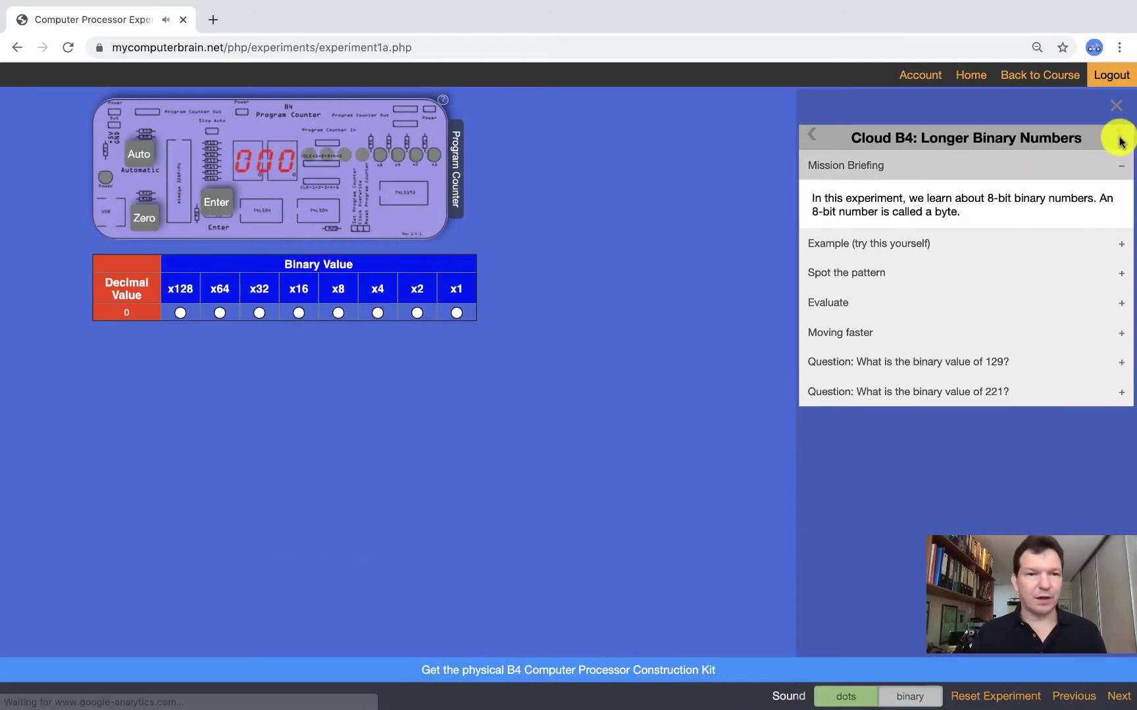
left_click(1121, 140)
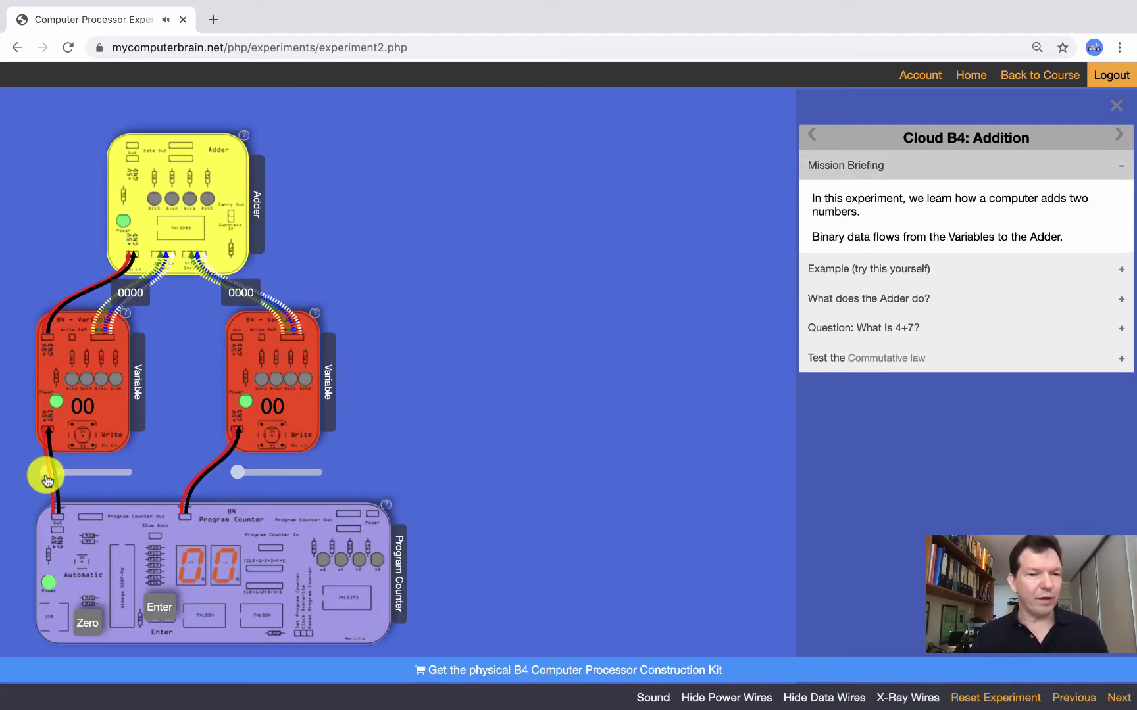
left_click_drag(46, 472, 73, 472)
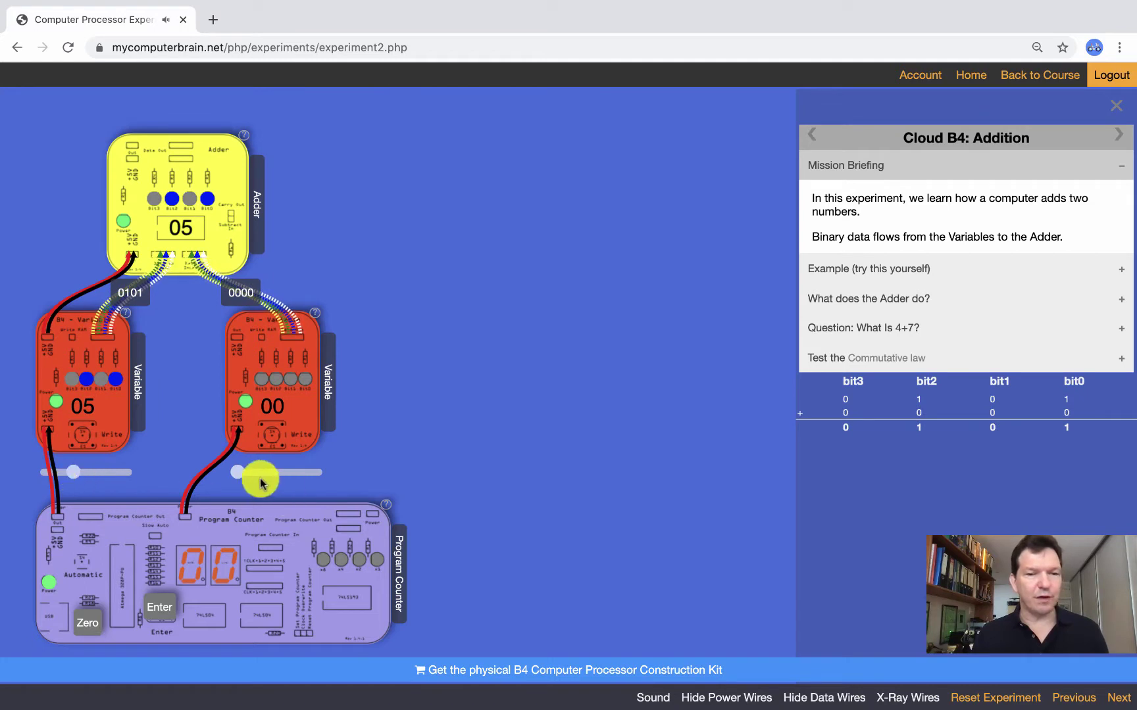
left_click_drag(239, 473, 253, 473)
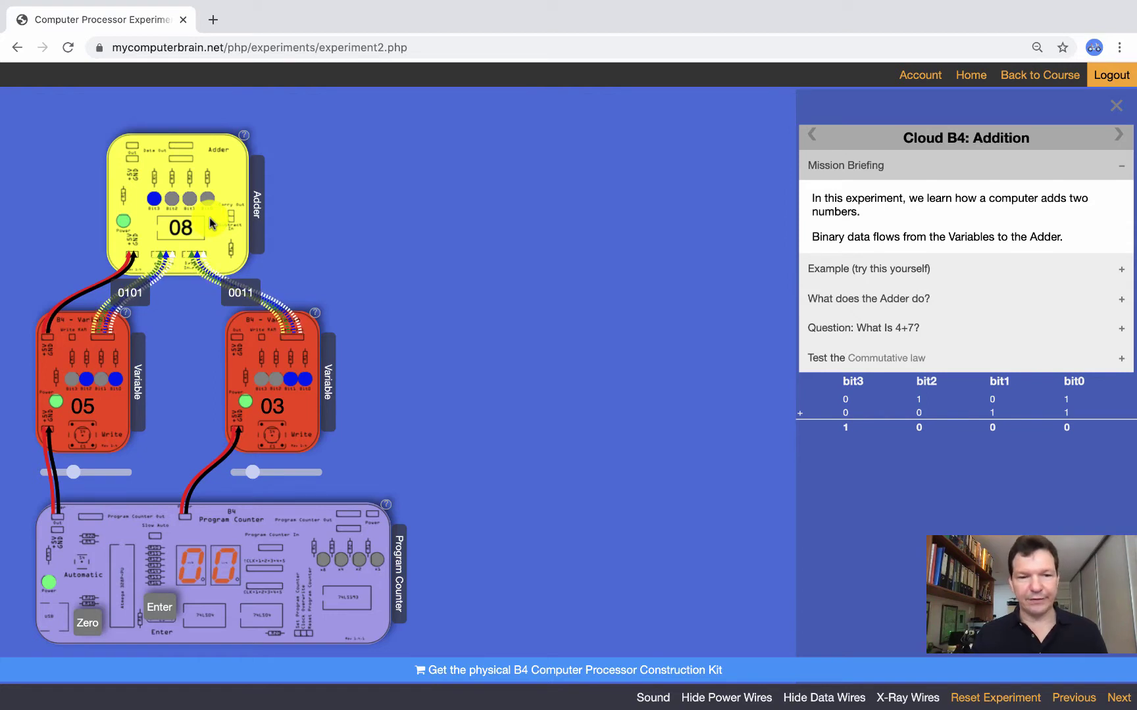
left_click(161, 606)
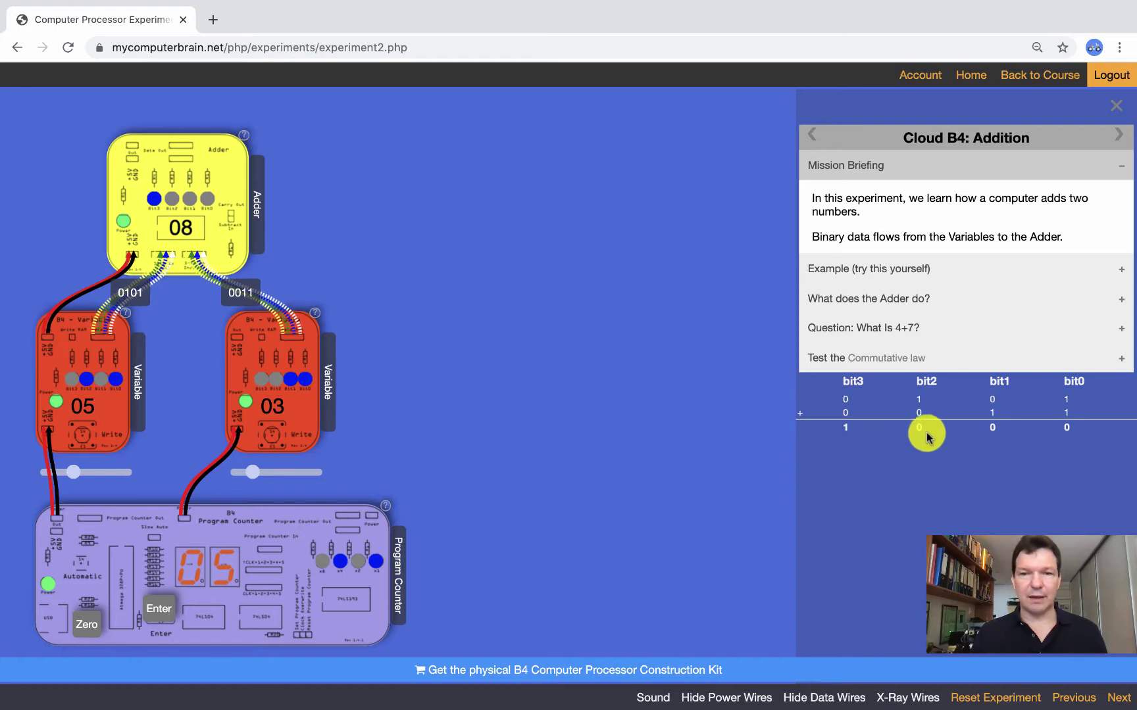
left_click(1119, 136)
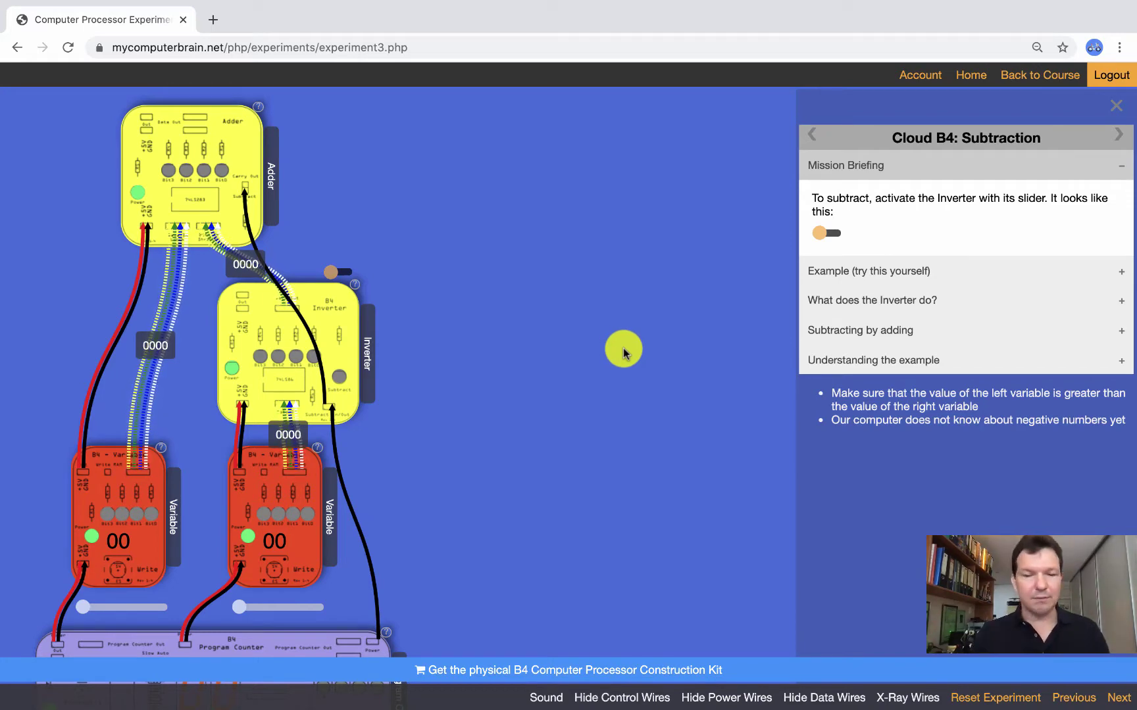
- Zoom out the page and toggle the Inverter between adding and subtracting
key("ctrl+minus")
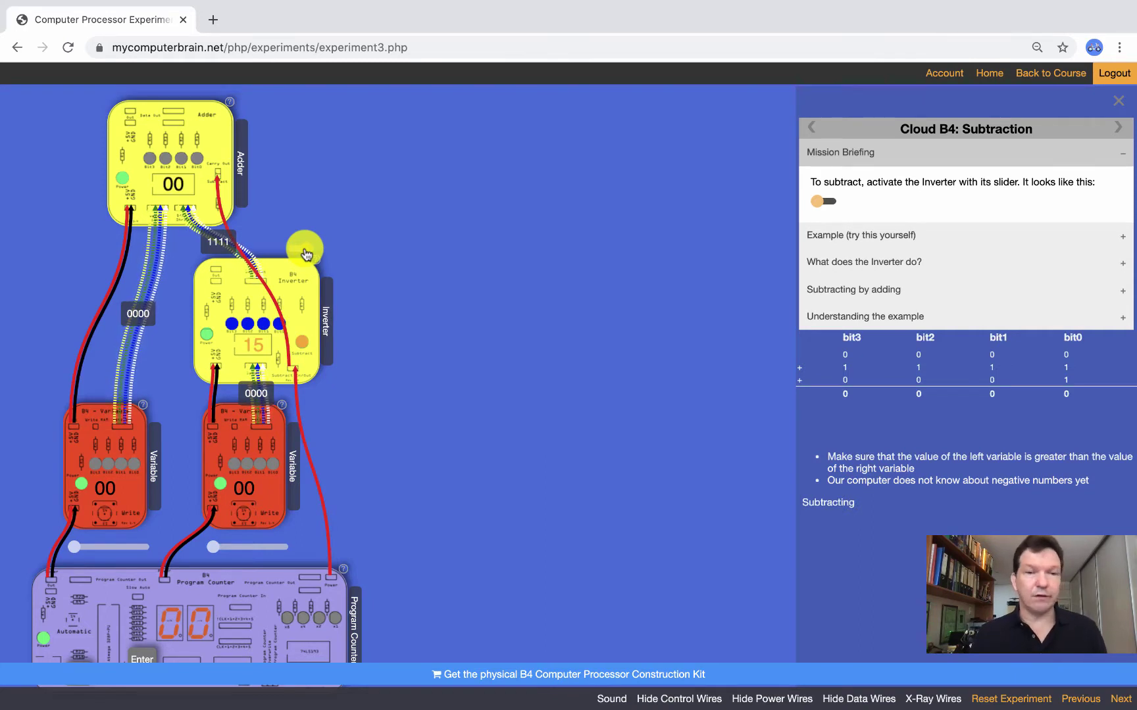
left_click(304, 256)
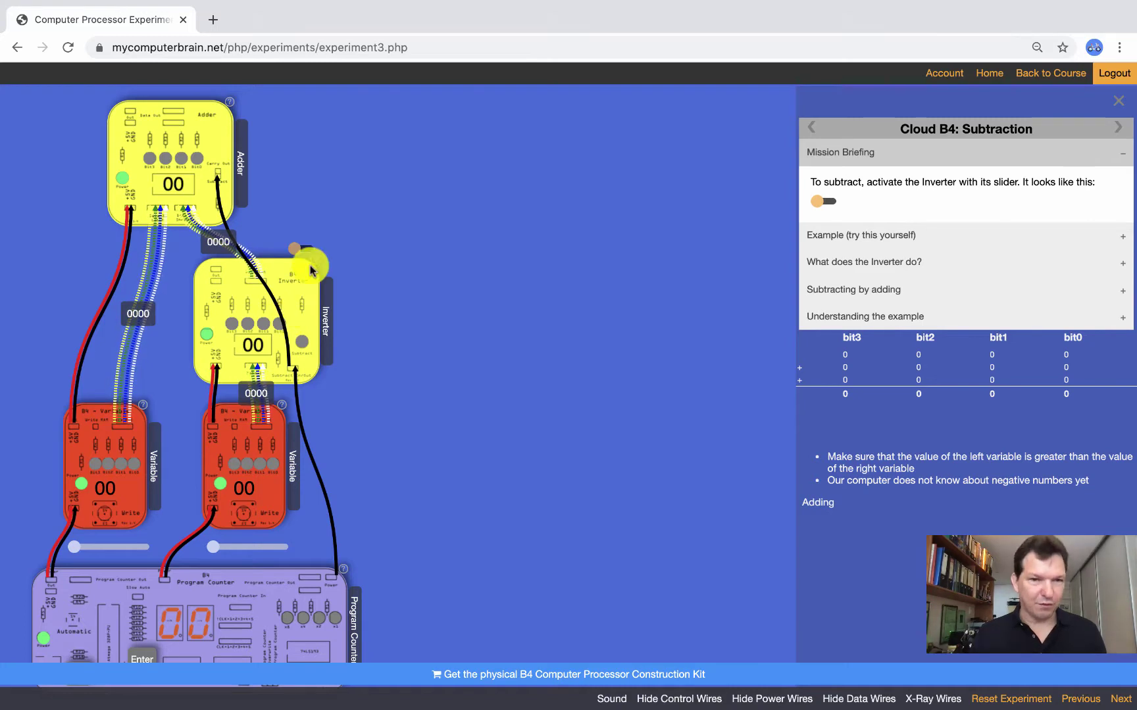
left_click(307, 258)
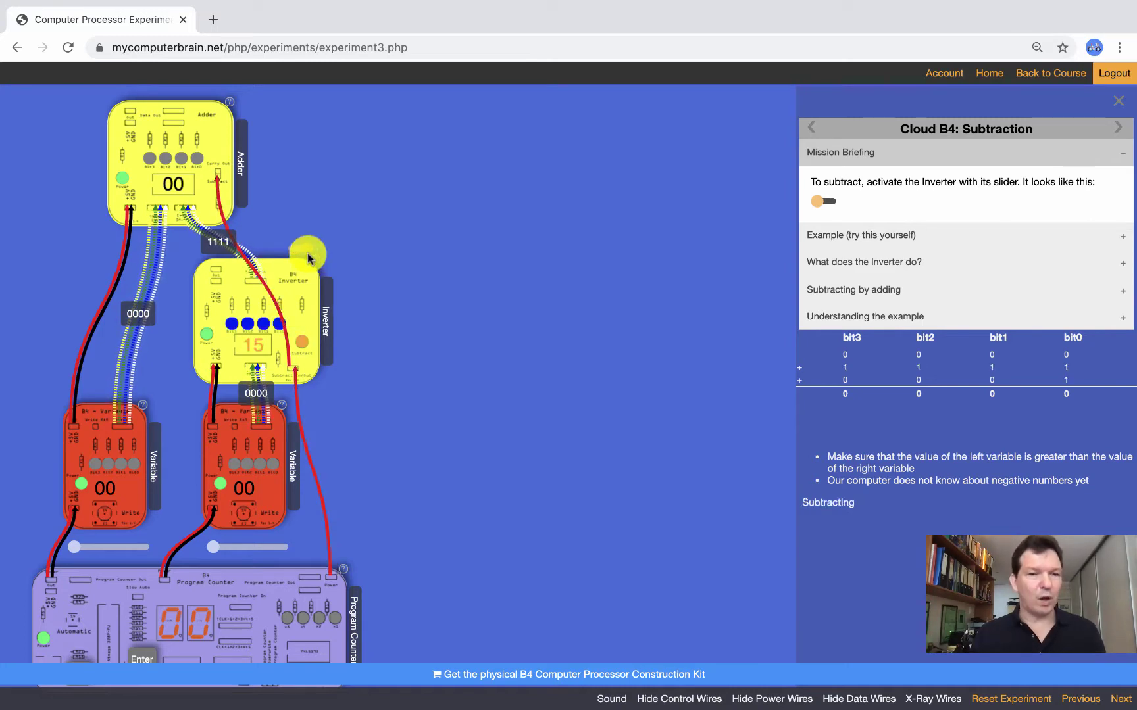
left_click(305, 256)
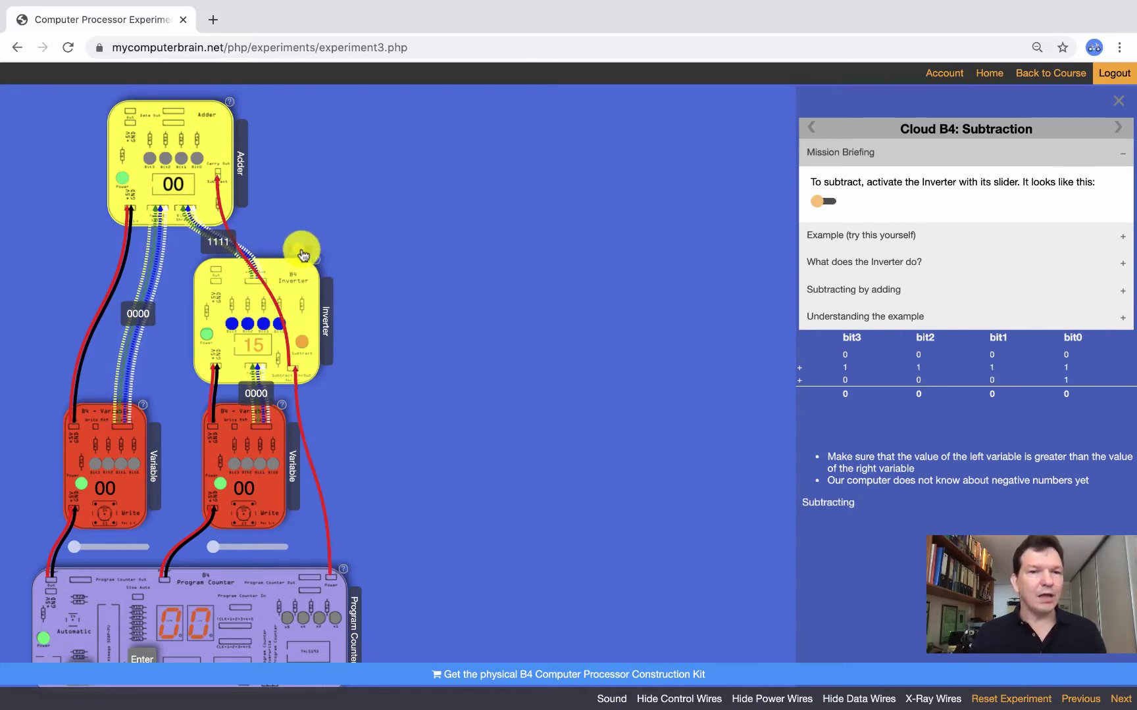
left_click(300, 254)
left_click(296, 255)
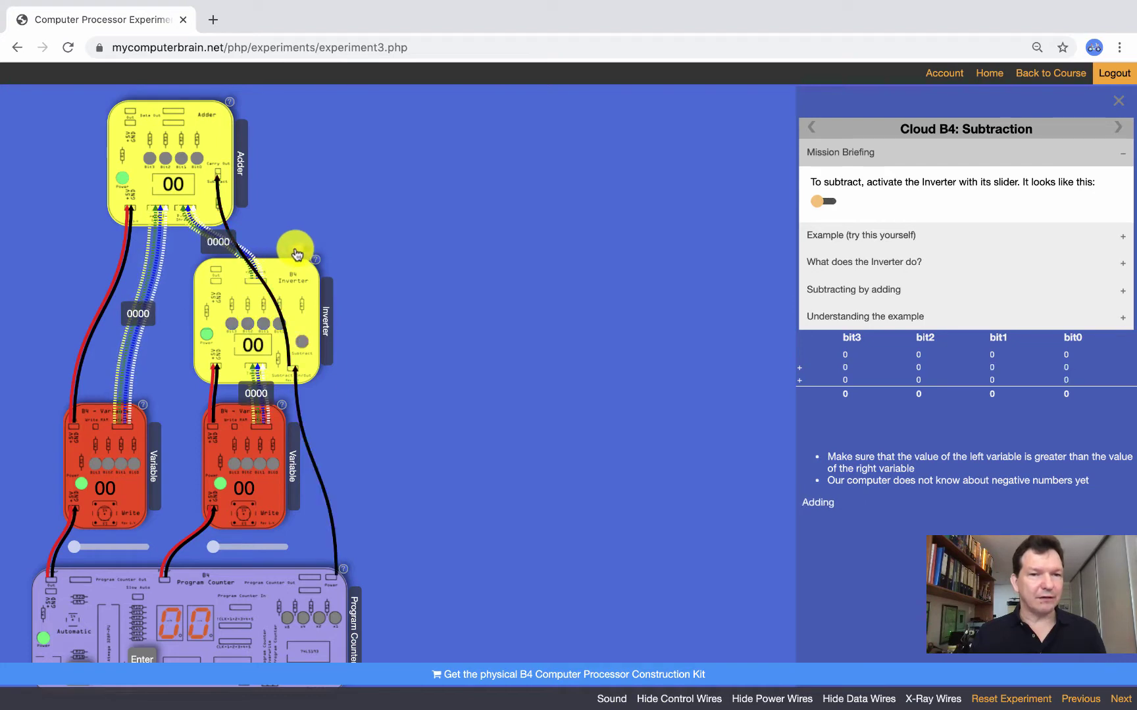
left_click(303, 250)
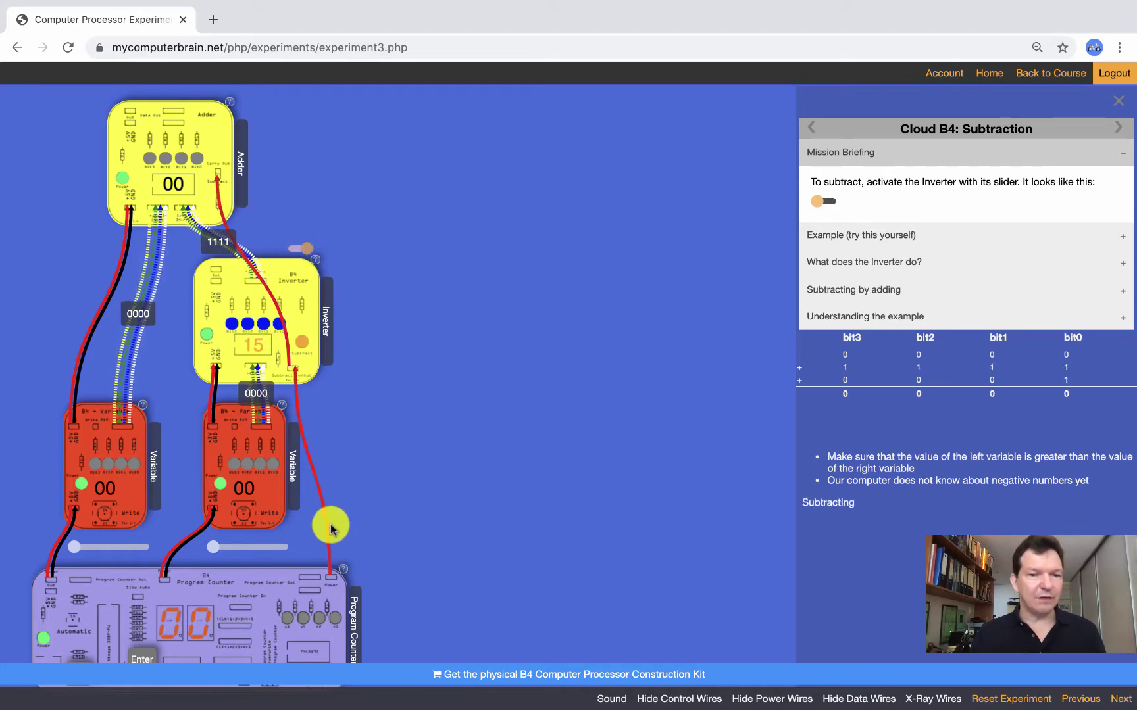
left_click(296, 248)
left_click(296, 250)
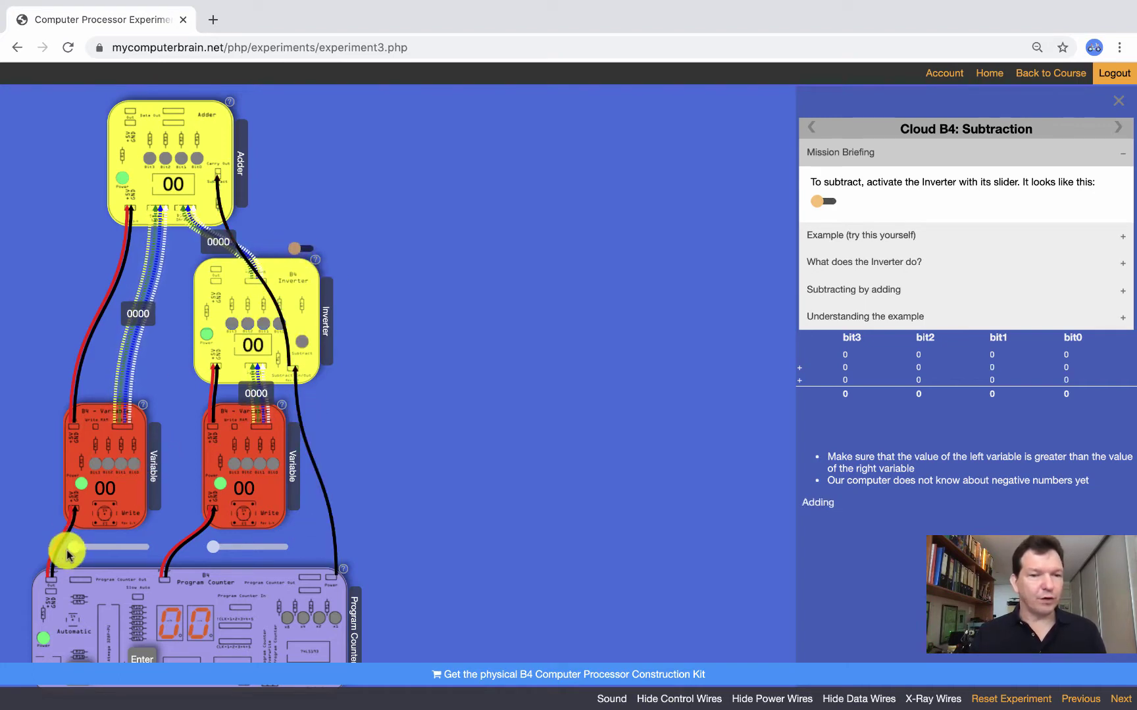
- Set the Variables to 5 and 4 and subtract with the Inverter to get 01
left_click_drag(67, 549, 96, 547)
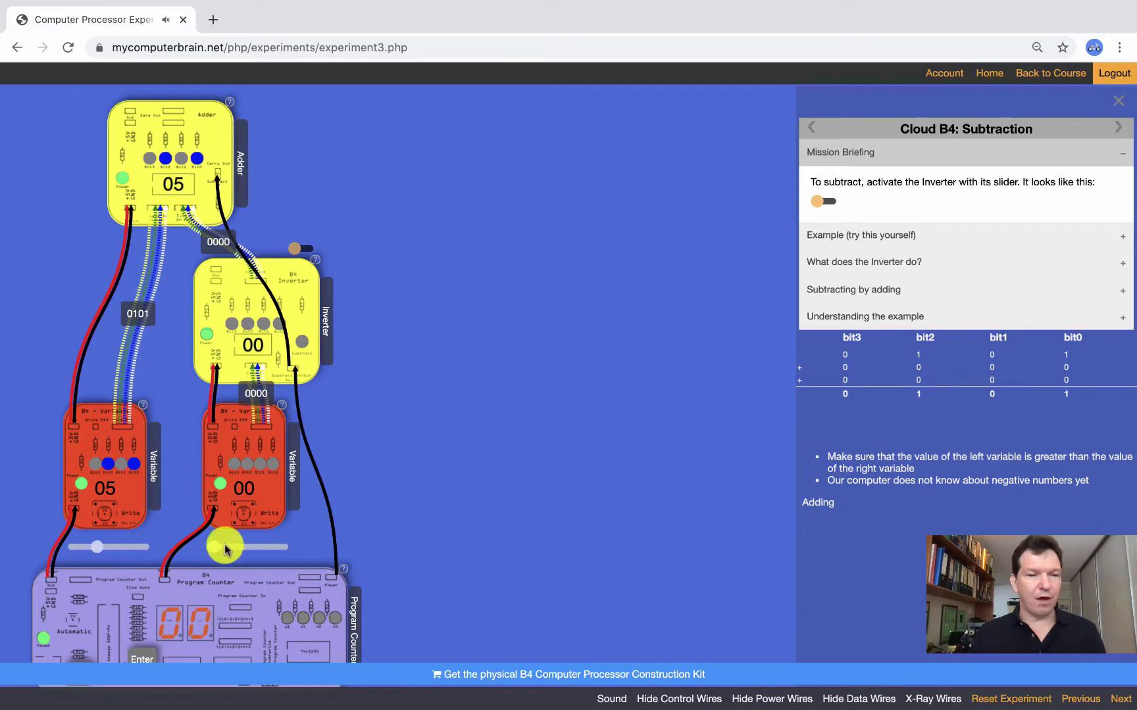
left_click_drag(224, 549, 229, 553)
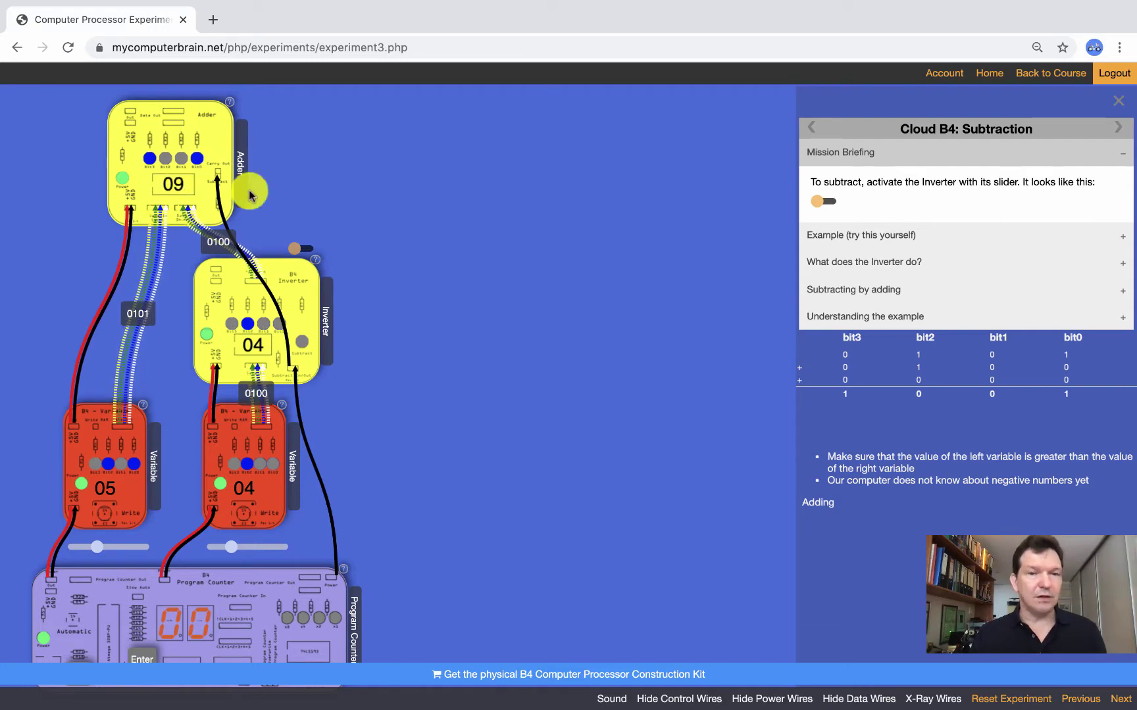
left_click(304, 248)
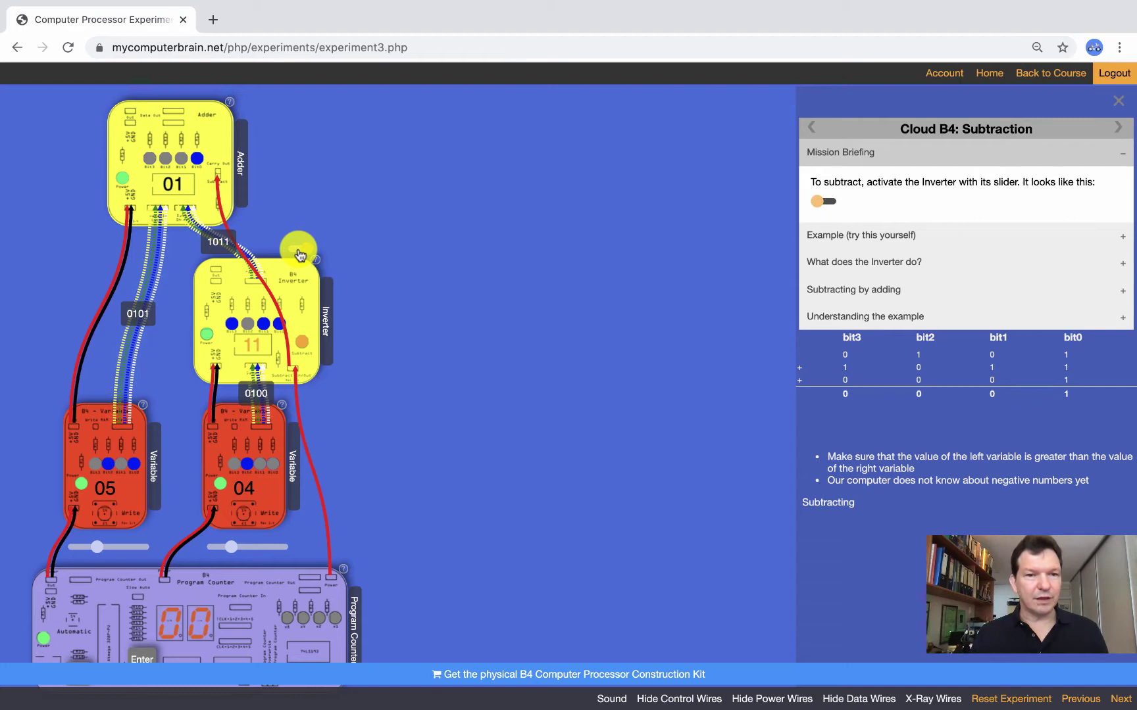
left_click(299, 256)
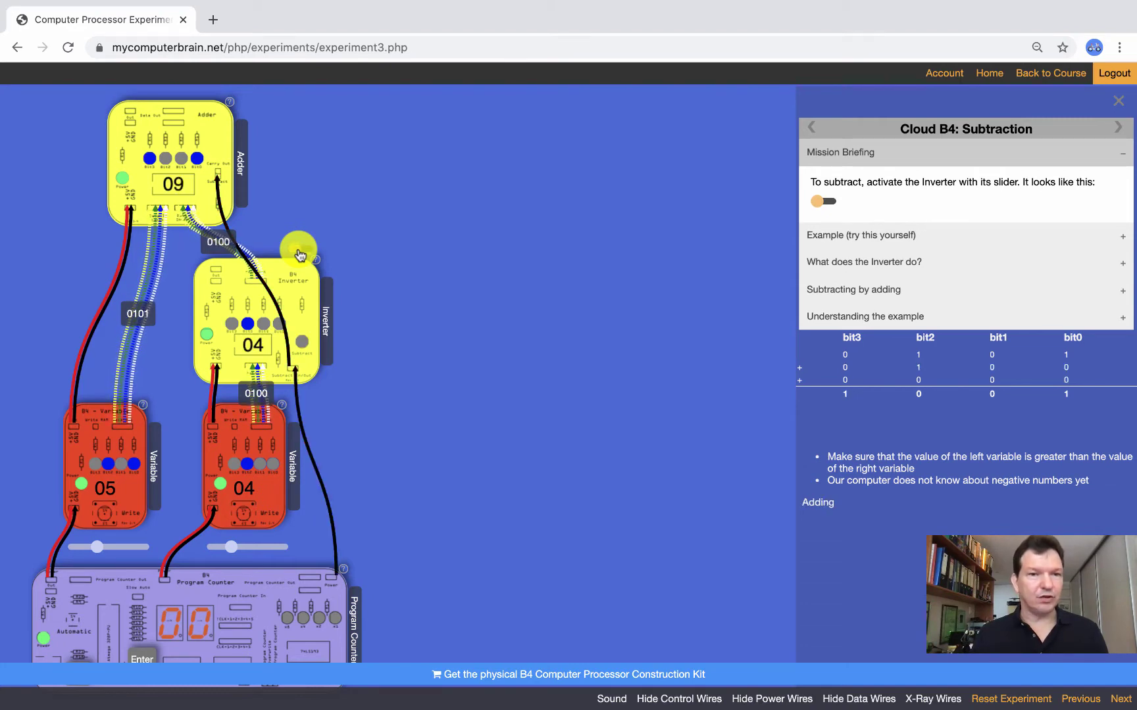
left_click(299, 256)
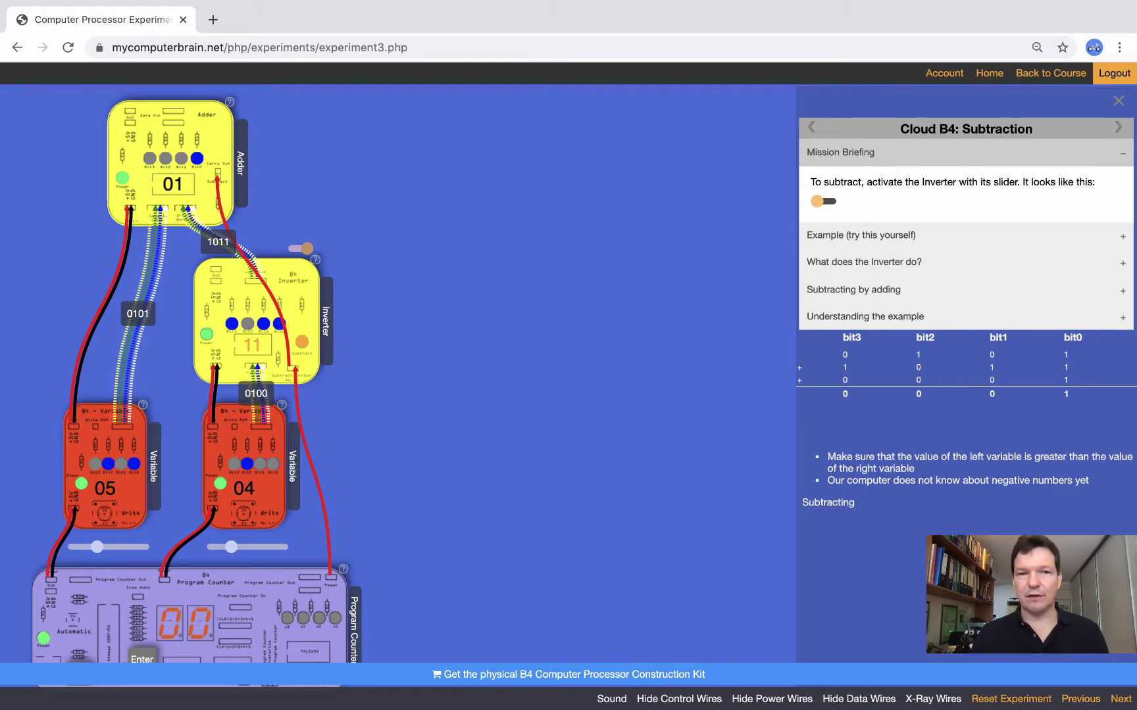
left_click(1119, 128)
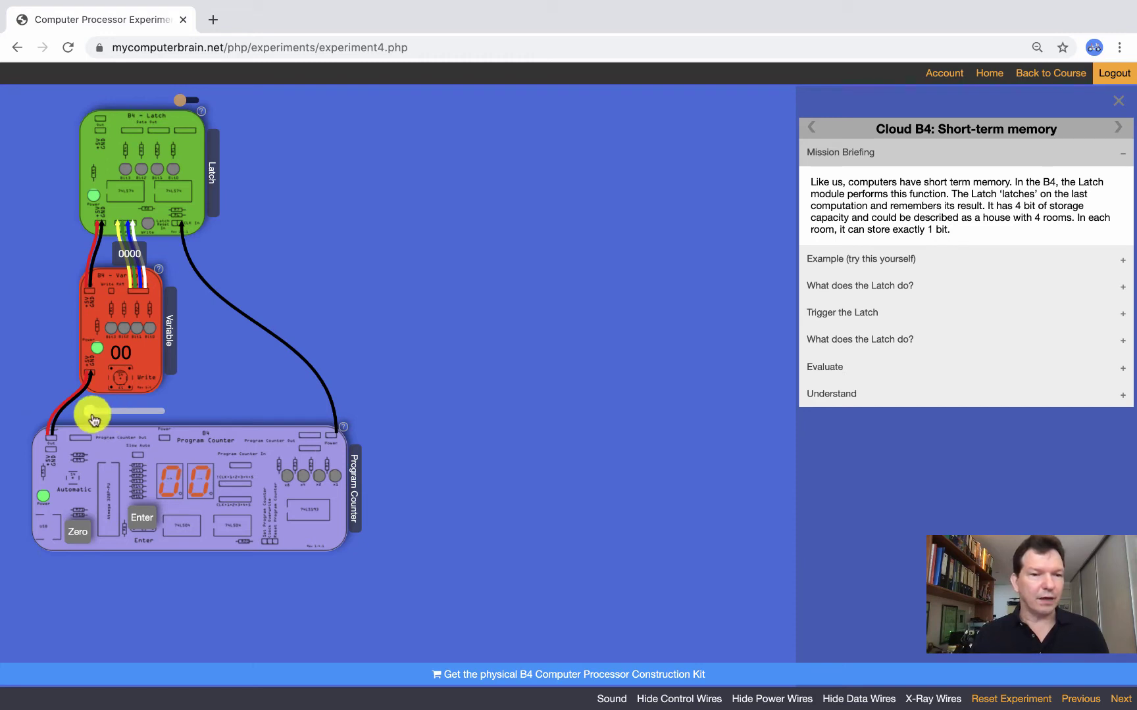
- Latch the Variable value 5, then 9, using the Latch clock switch
mouse_move(91, 412)
left_mouse_down()
mouse_move(112, 414)
mouse_move(122, 432)
left_mouse_up()
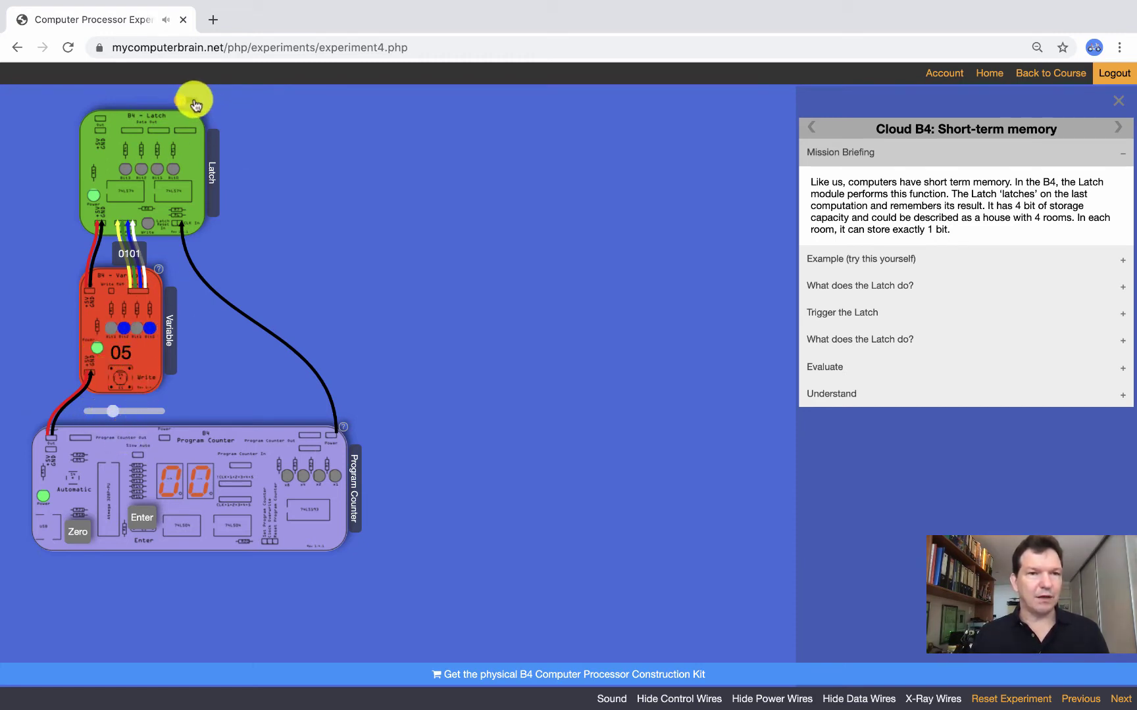
left_click(193, 105)
left_click(193, 104)
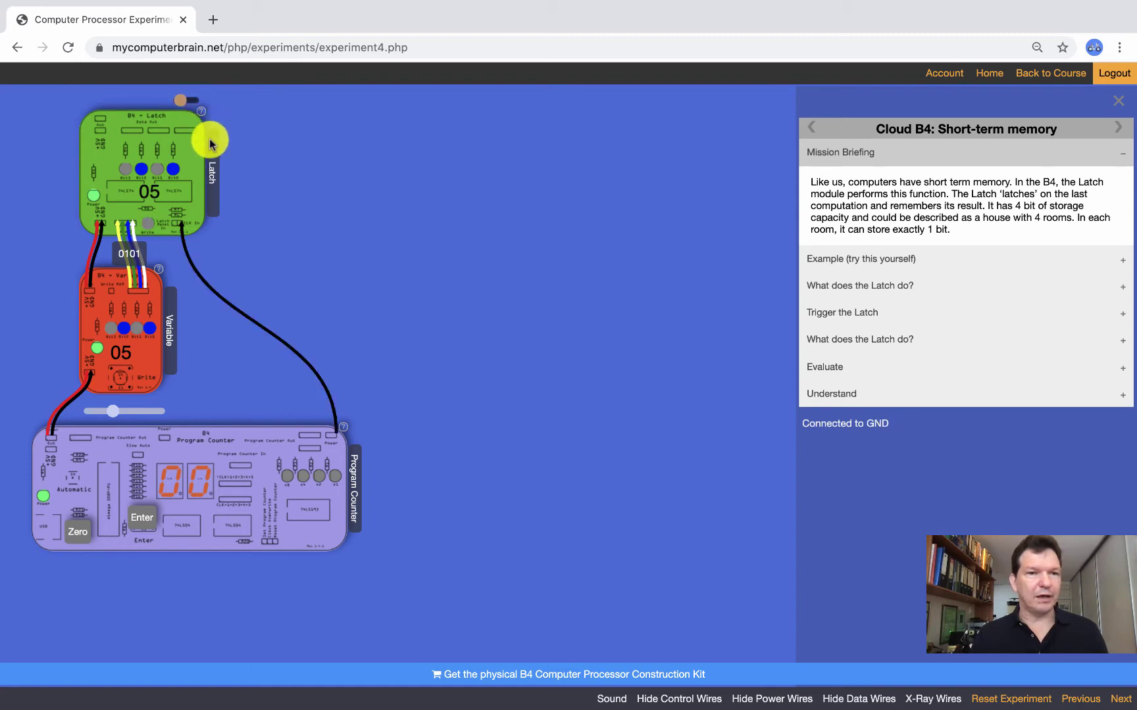
left_click_drag(118, 415, 132, 414)
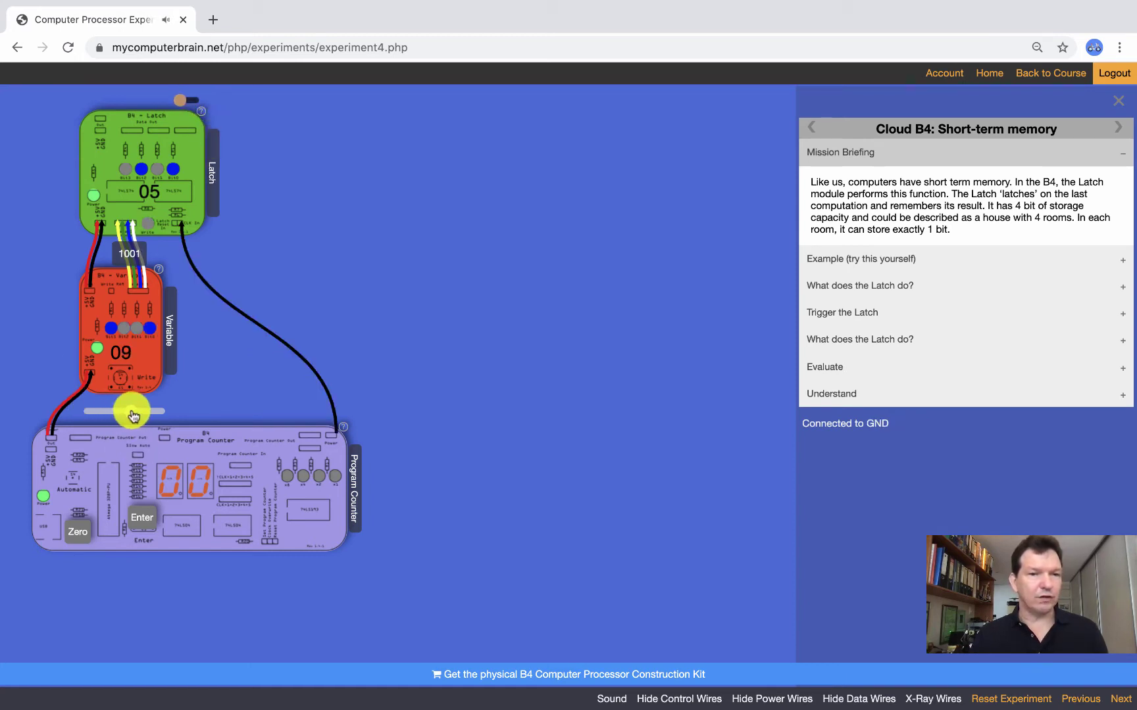
left_click(192, 105)
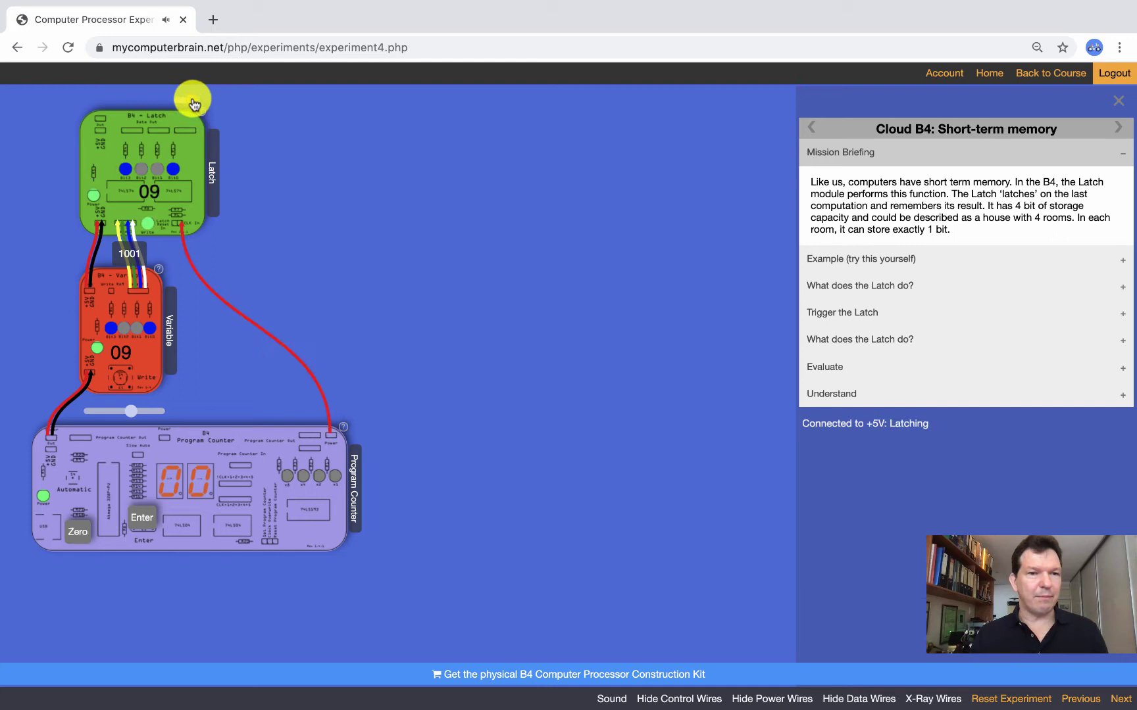
left_click(192, 105)
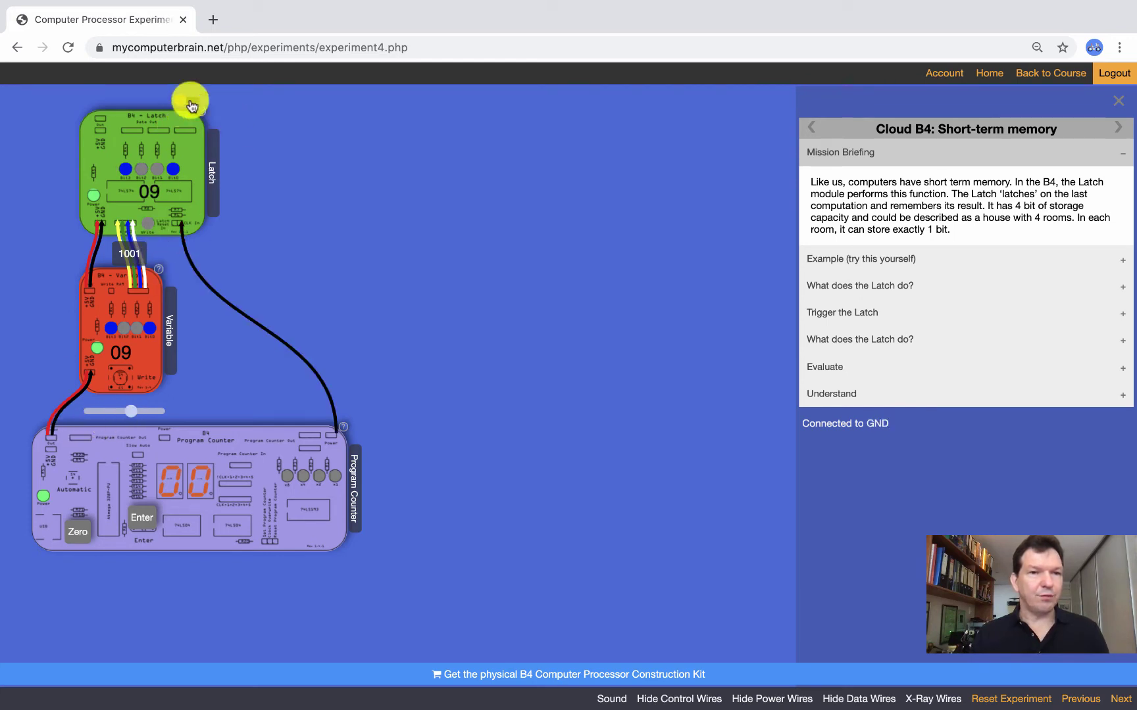
- Latch the Variable's new value 6 and open the clock signal experiment
left_click(193, 104)
mouse_move(131, 411)
left_mouse_down()
mouse_move(116, 415)
mouse_move(144, 419)
mouse_move(118, 414)
left_mouse_up()
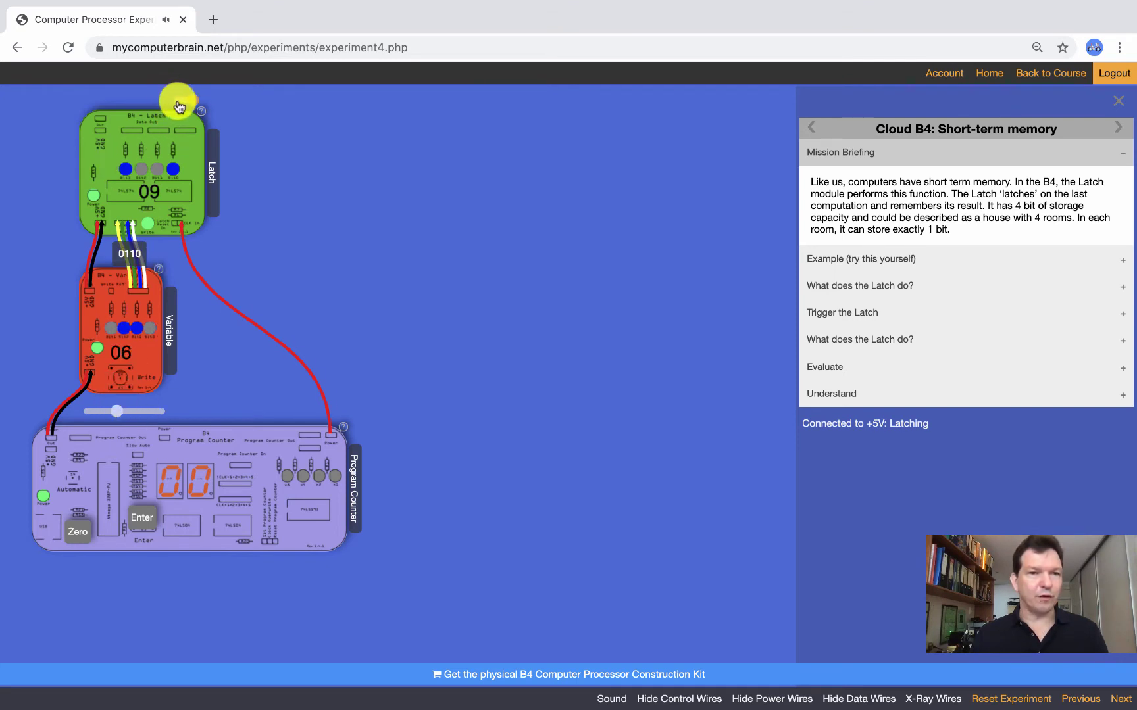
left_click(179, 106)
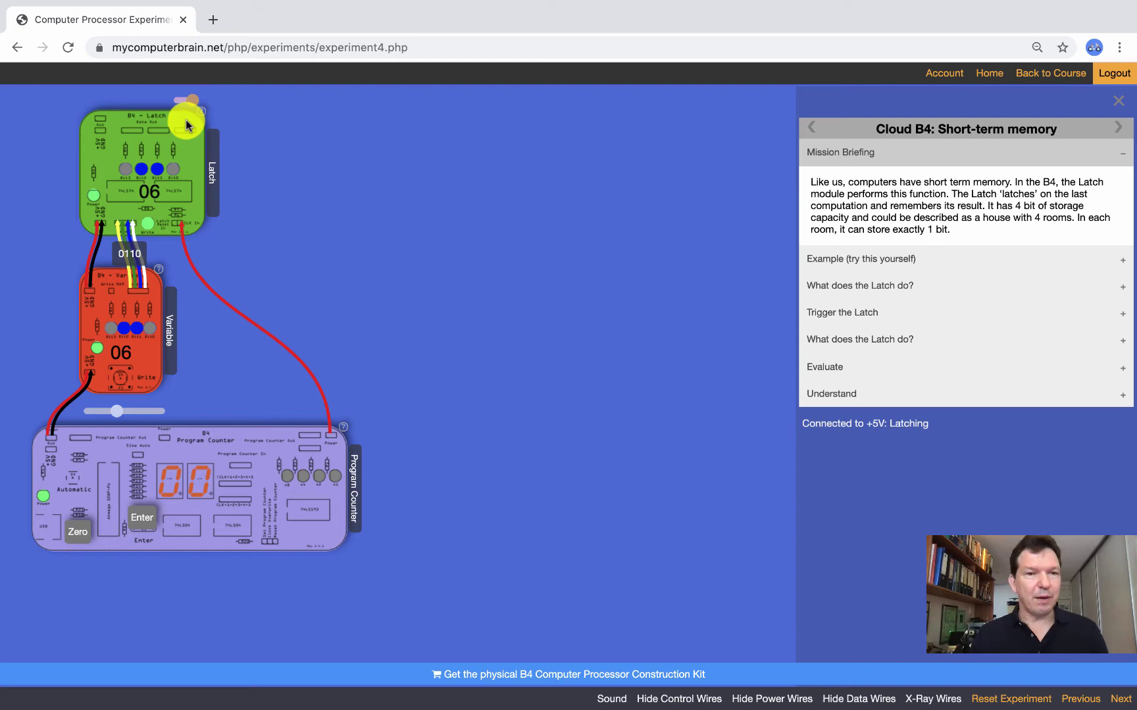
left_click(182, 104)
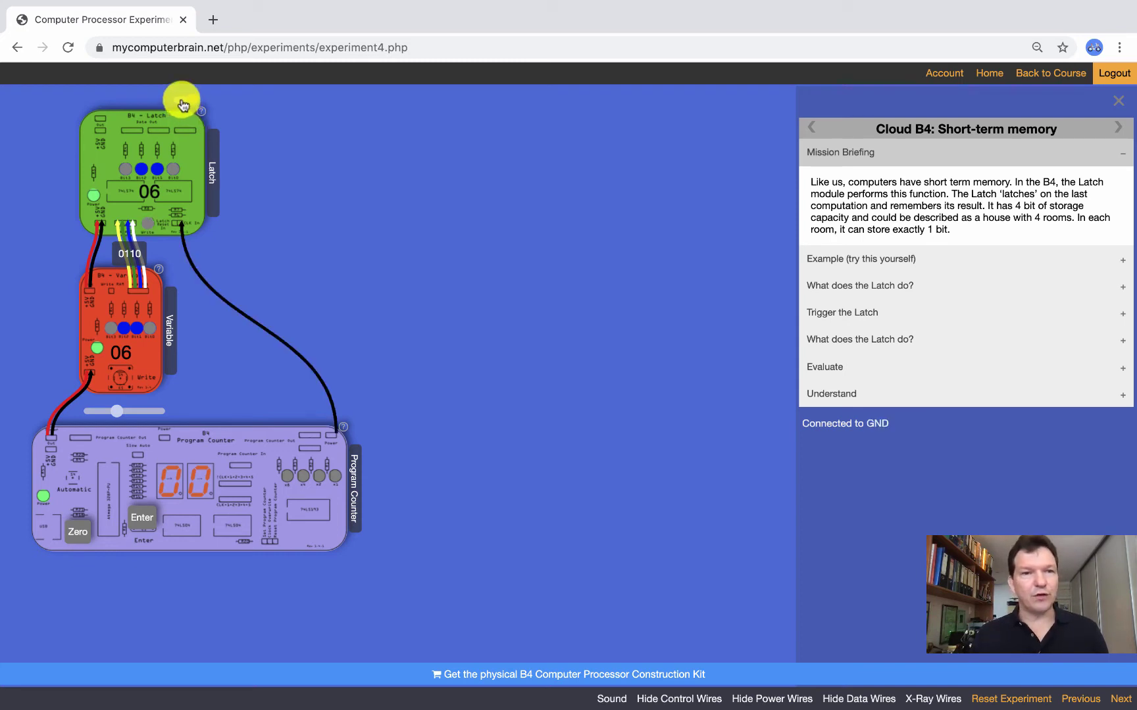
left_click(181, 99)
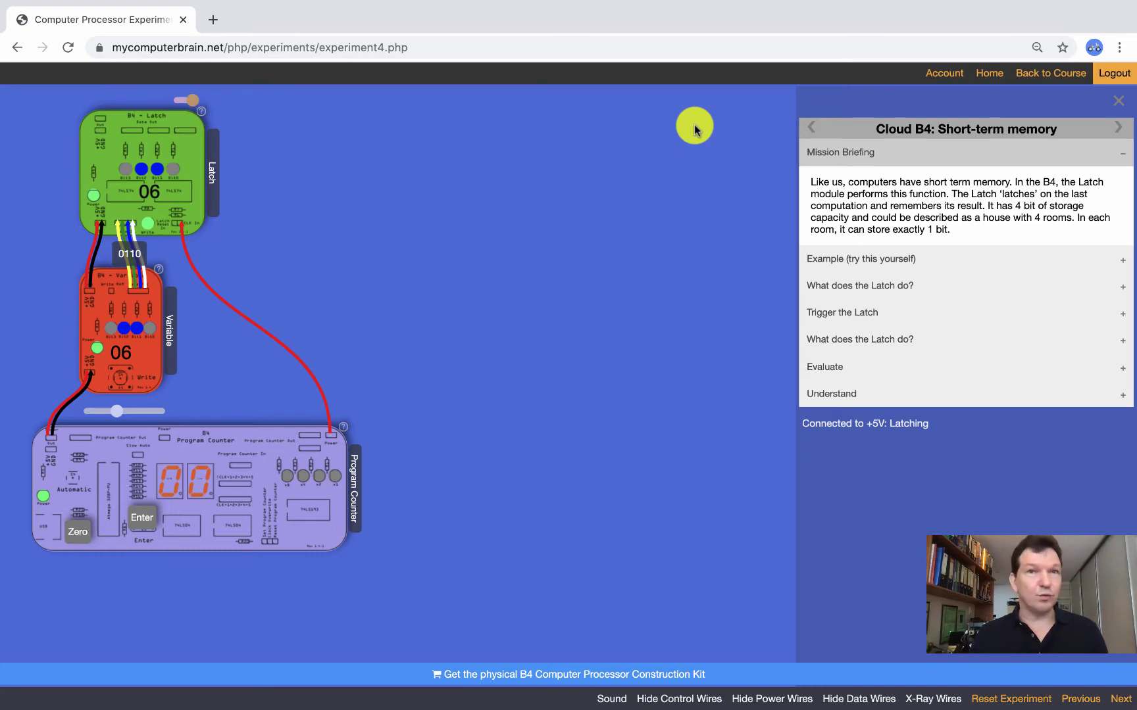
left_click(1119, 133)
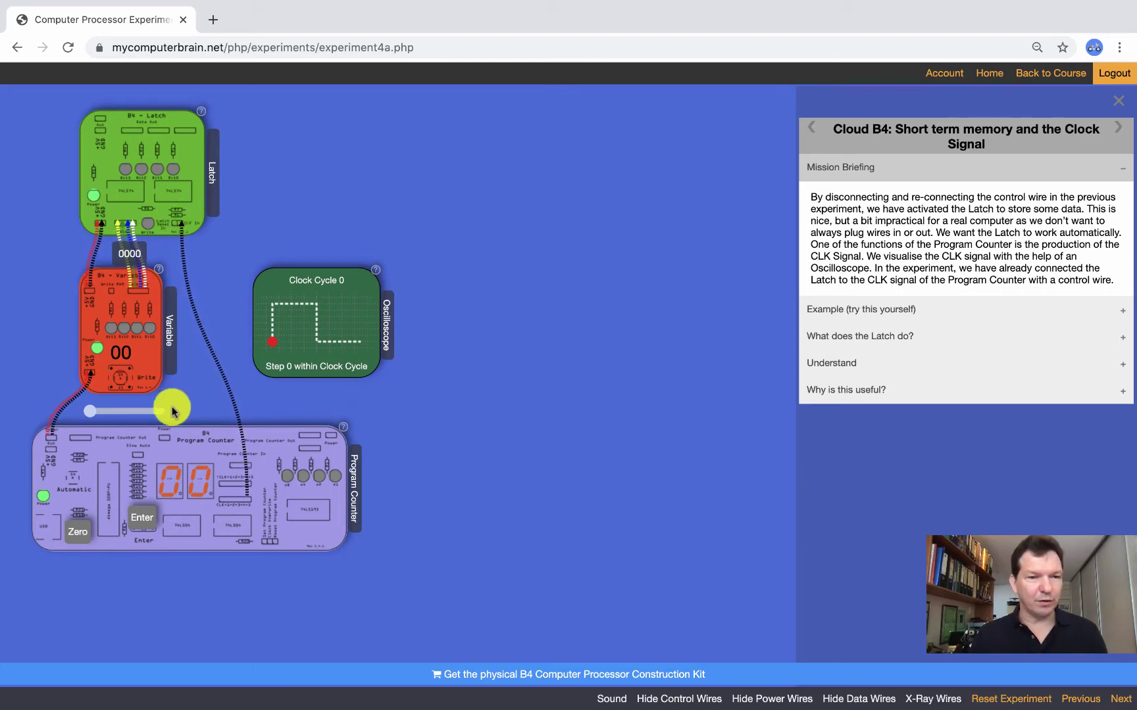
- Clock Variable values 5 and 9 into the Latch, lower it to 4, then open long-term memory
left_click_drag(90, 411, 114, 412)
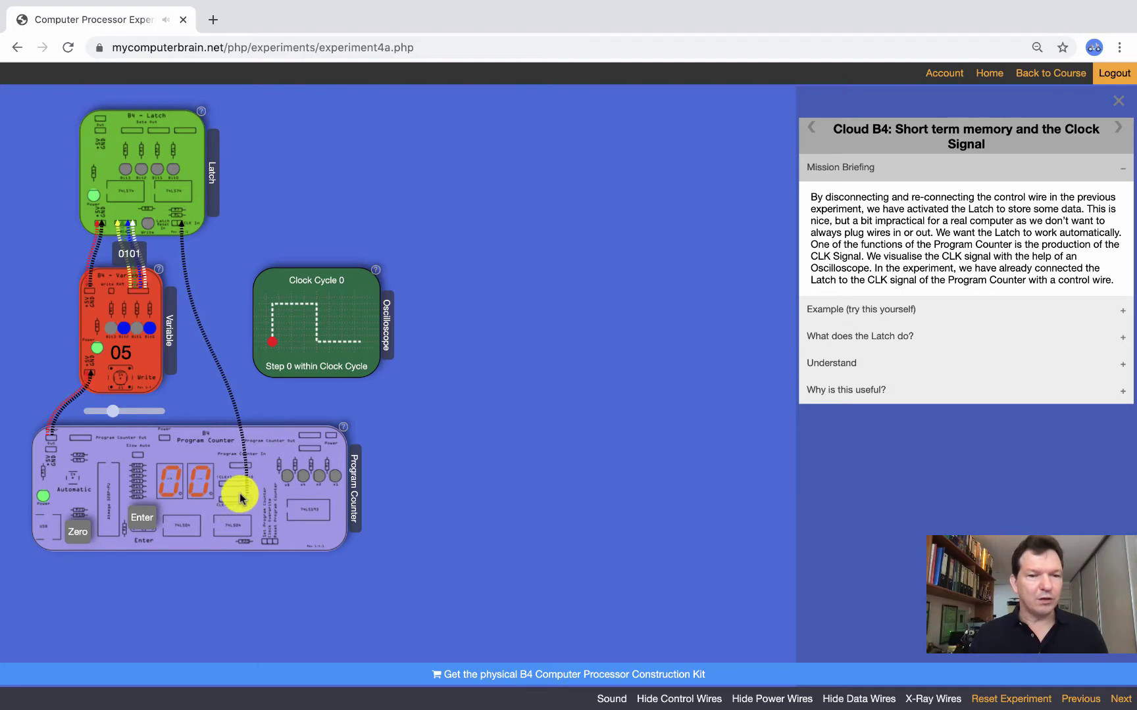
left_click(142, 517)
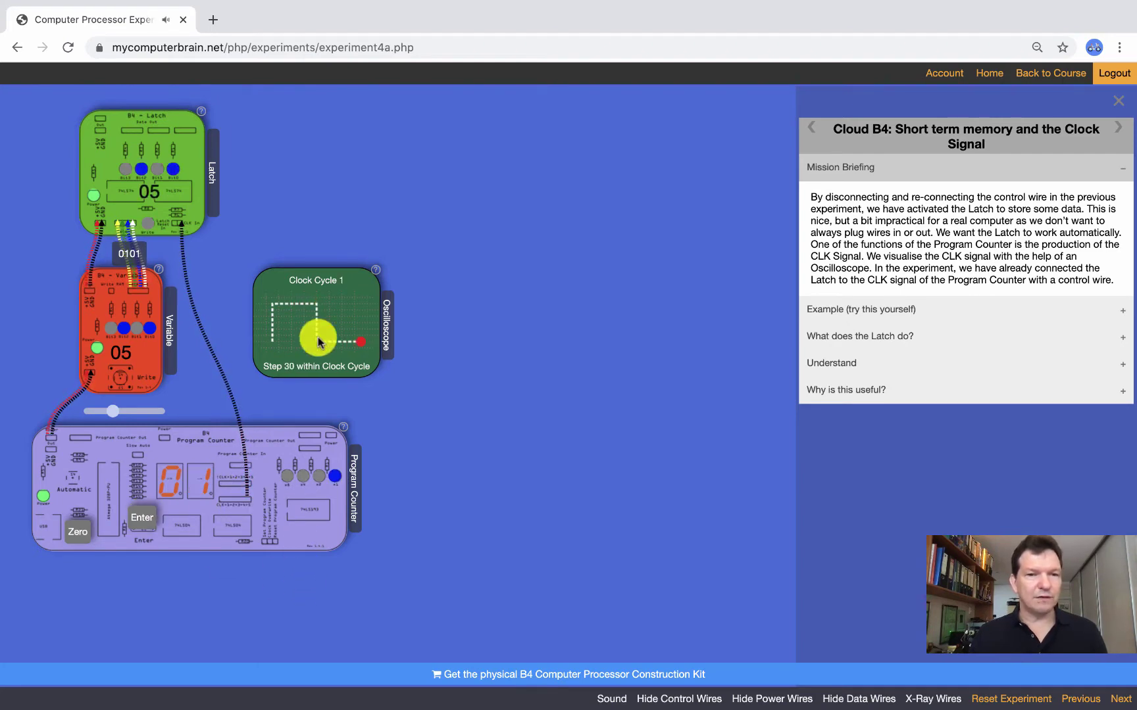
left_click_drag(118, 408, 130, 409)
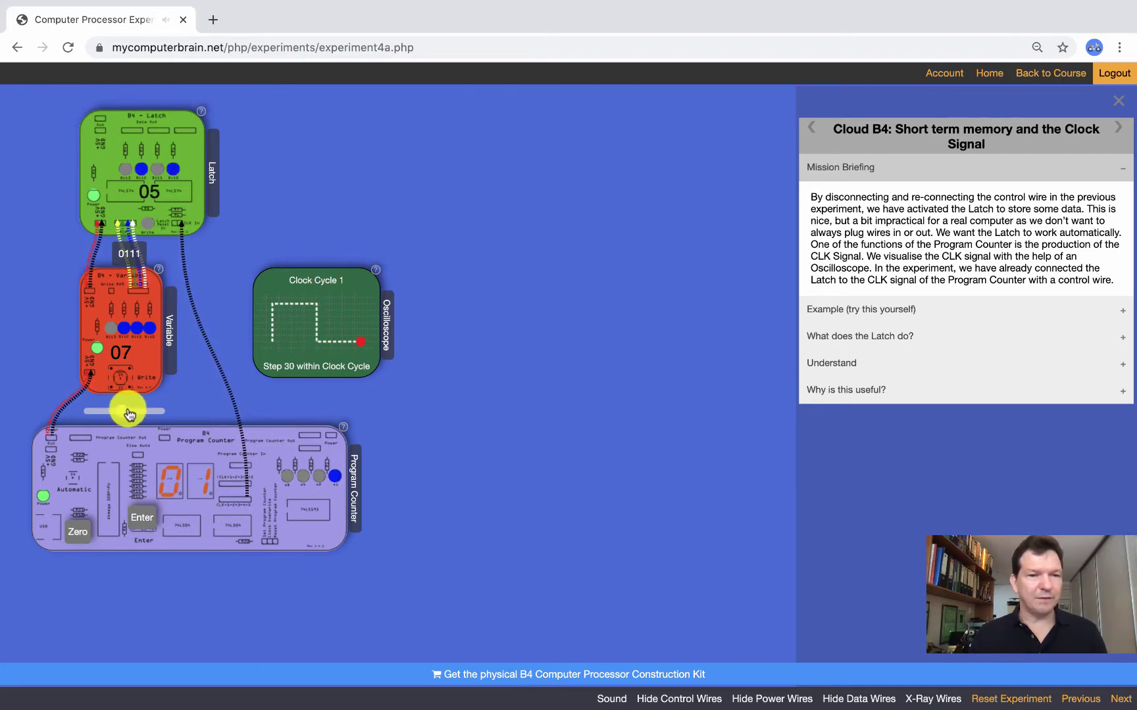
left_click(144, 517)
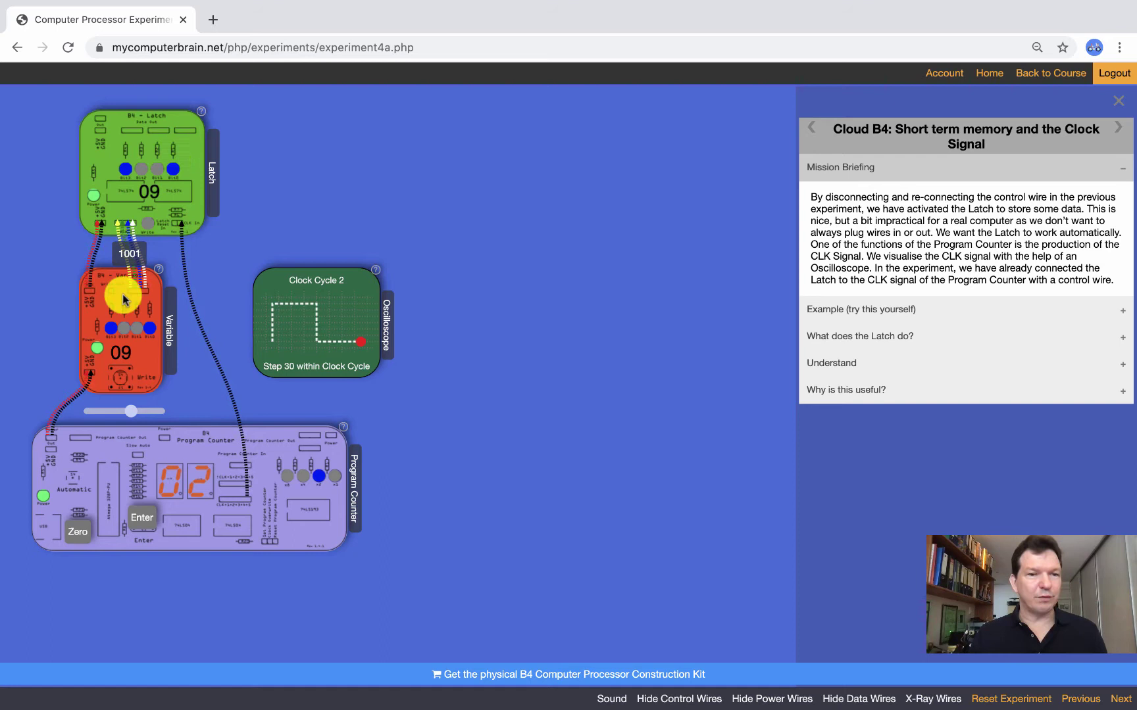
left_click_drag(121, 404, 107, 411)
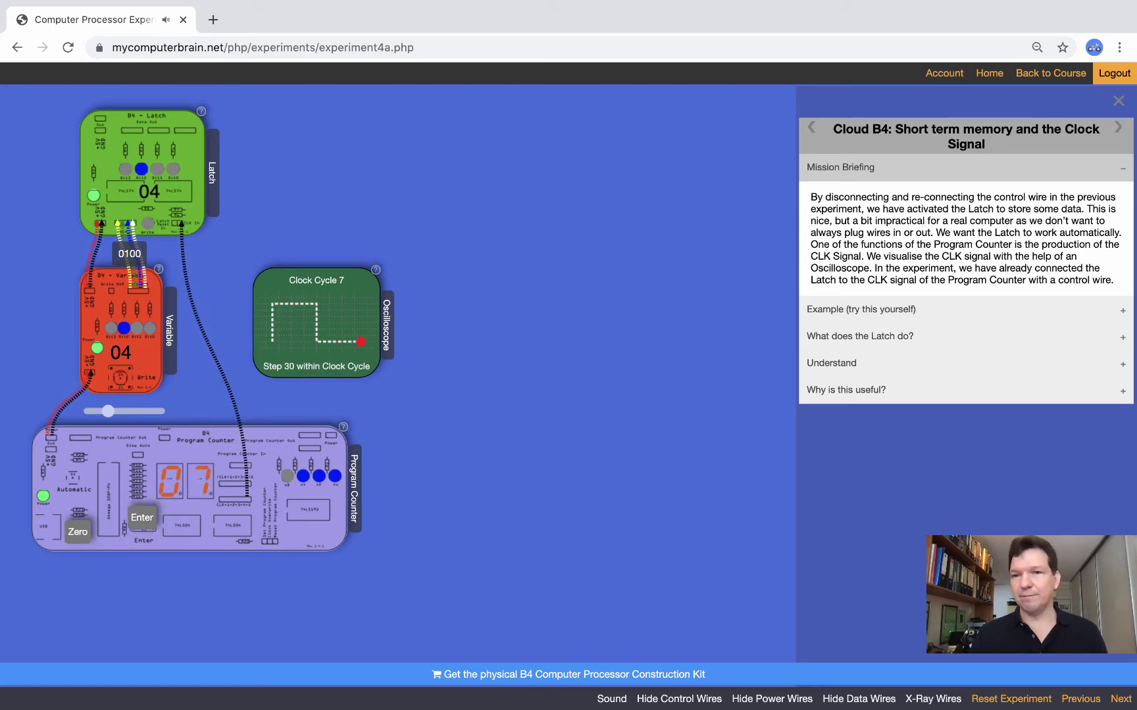
left_click(1118, 127)
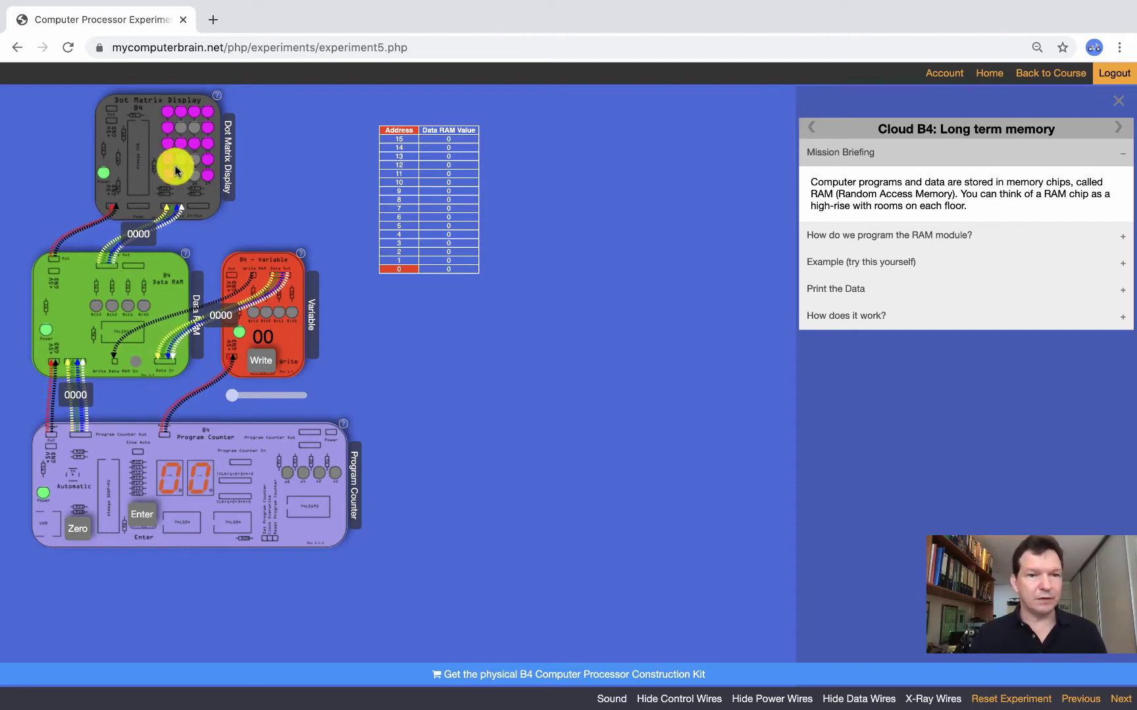
- Store 1 at RAM address 1 and 2 at address 2
left_click(143, 517)
left_click_drag(234, 395, 240, 401)
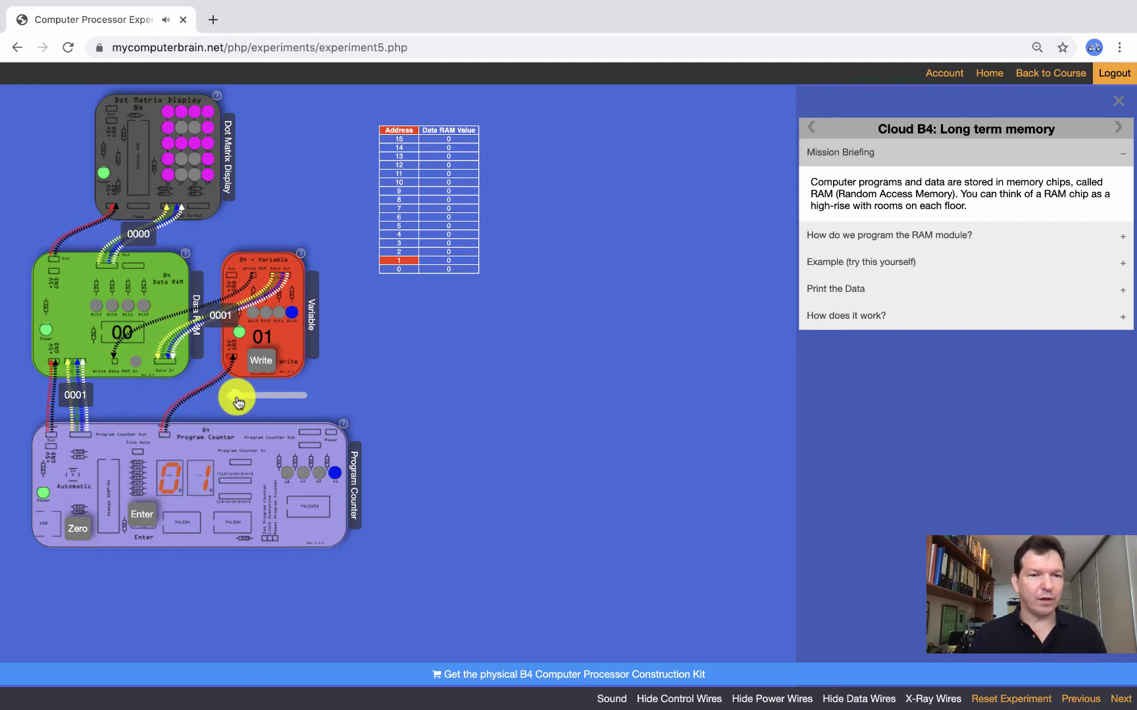
left_click(269, 366)
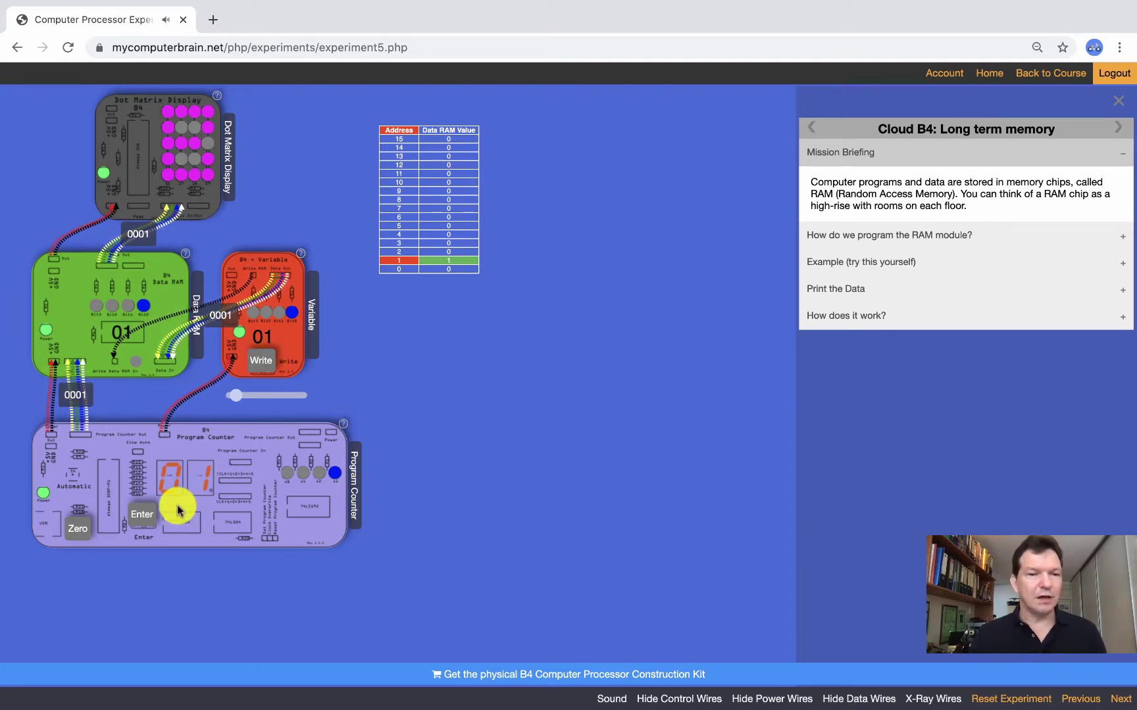
left_click(144, 510)
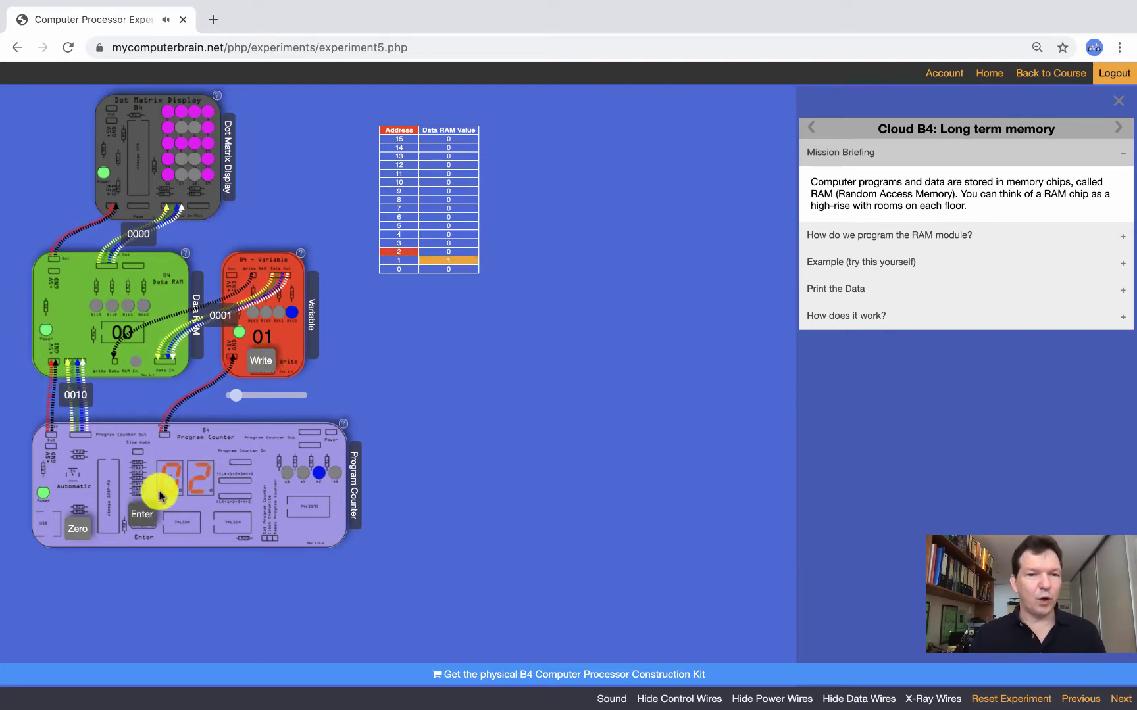
left_click(237, 398)
left_click(259, 362)
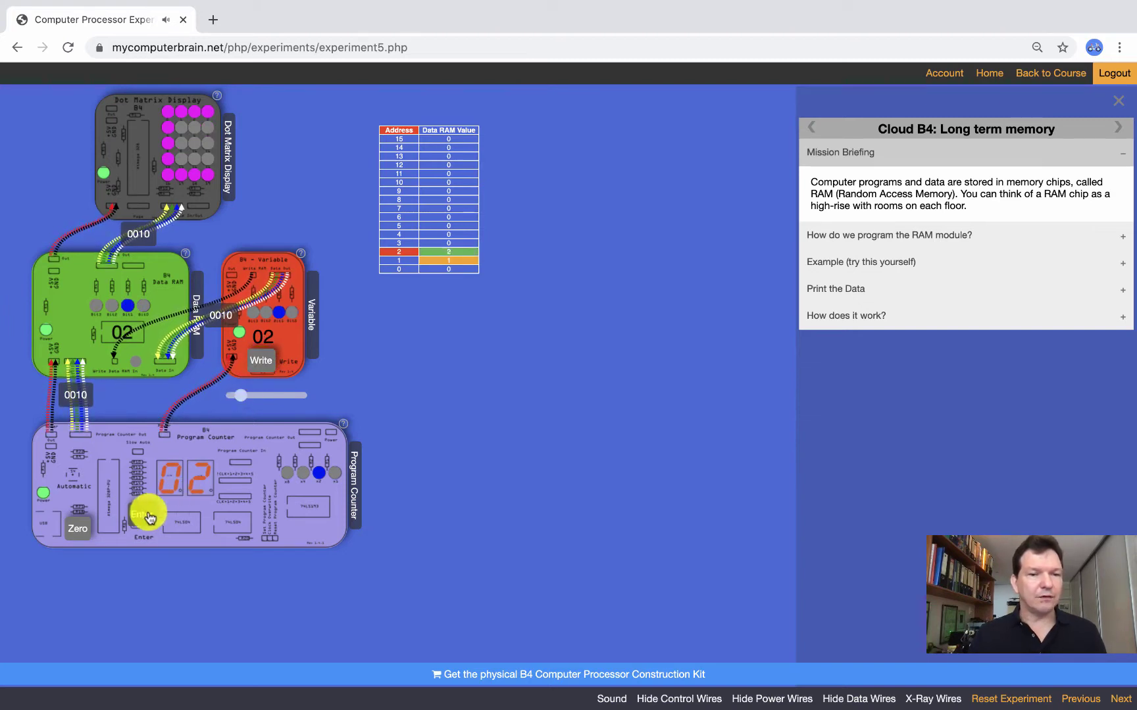
- Store 3 at RAM address 3 and 5 at address 4
left_click(149, 519)
left_click(250, 394)
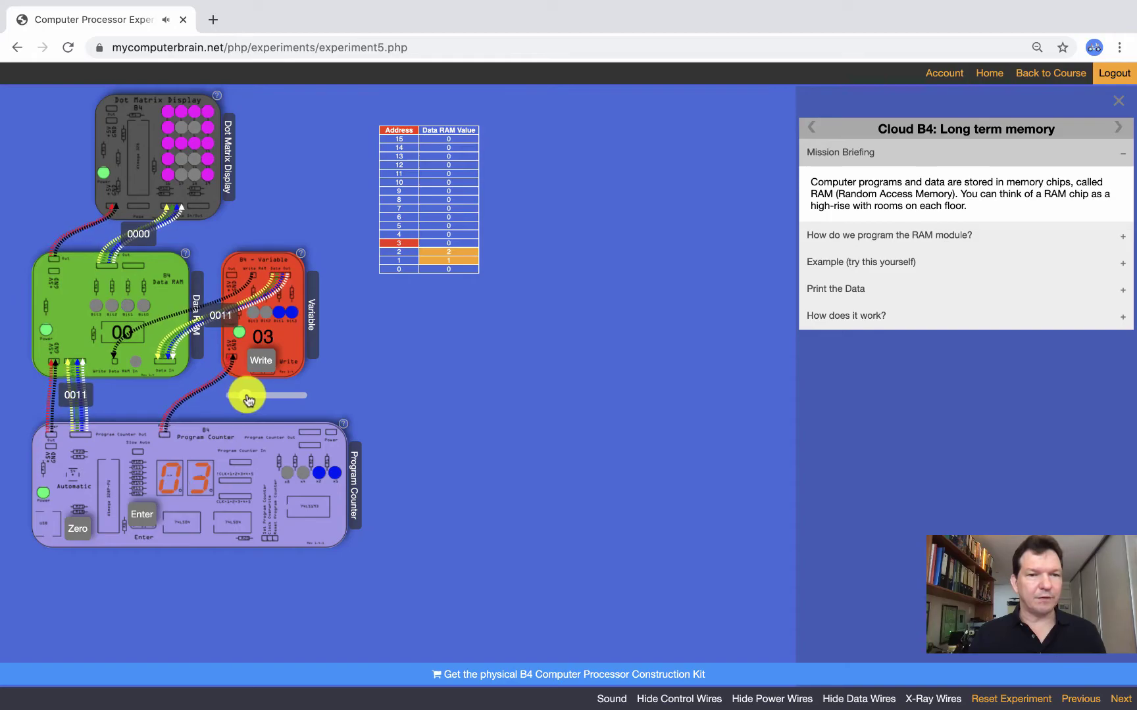
left_click(258, 362)
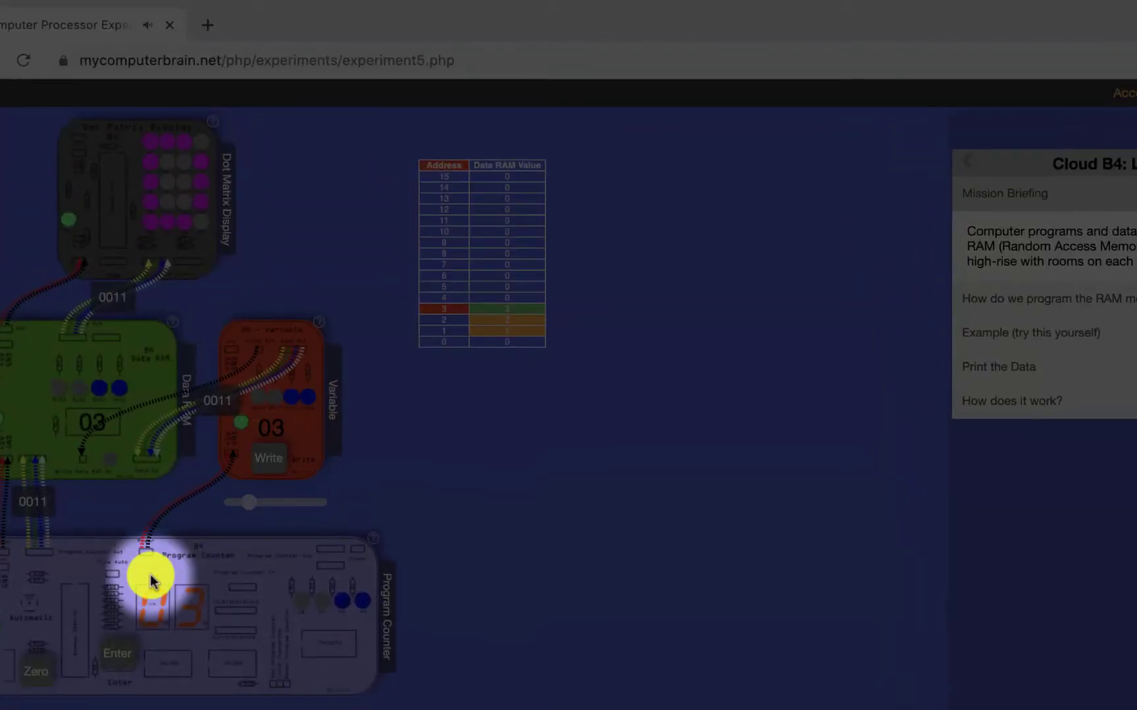
left_click(120, 636)
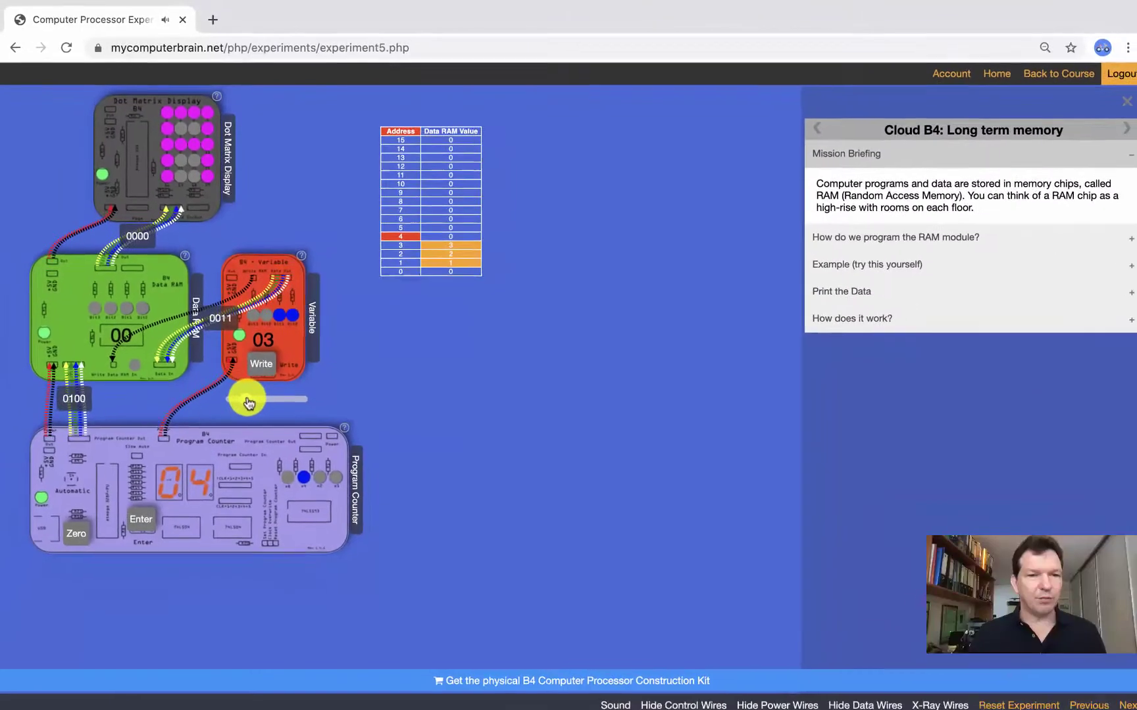
left_click_drag(248, 403, 256, 398)
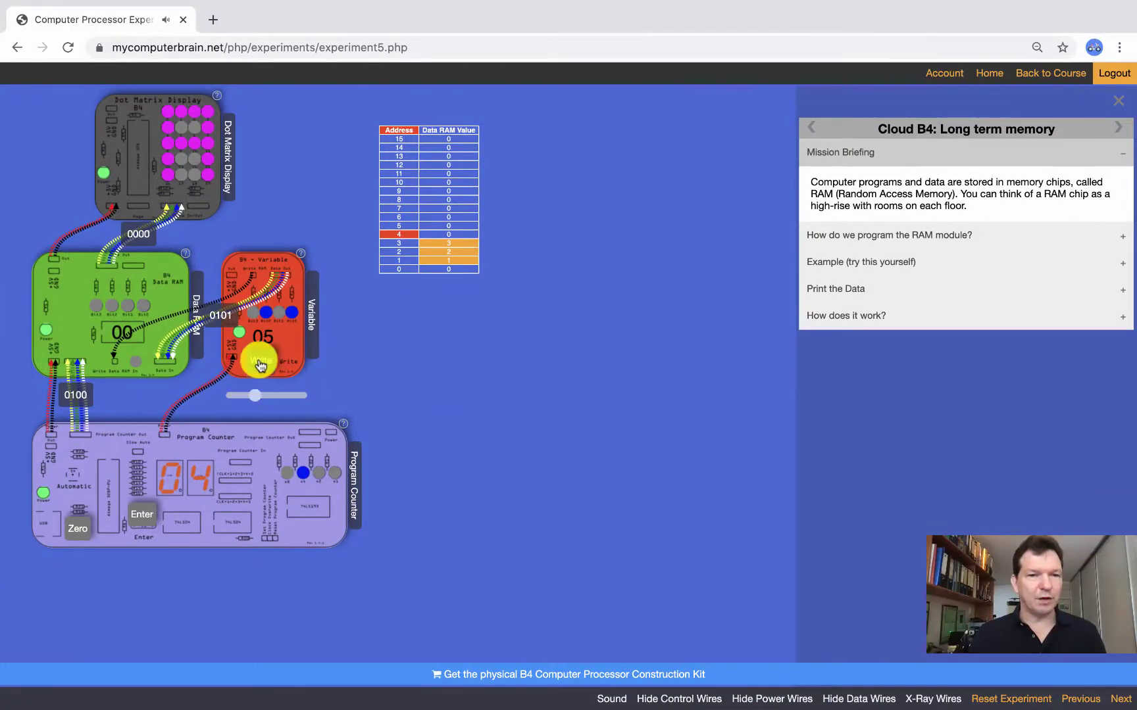
left_click(260, 365)
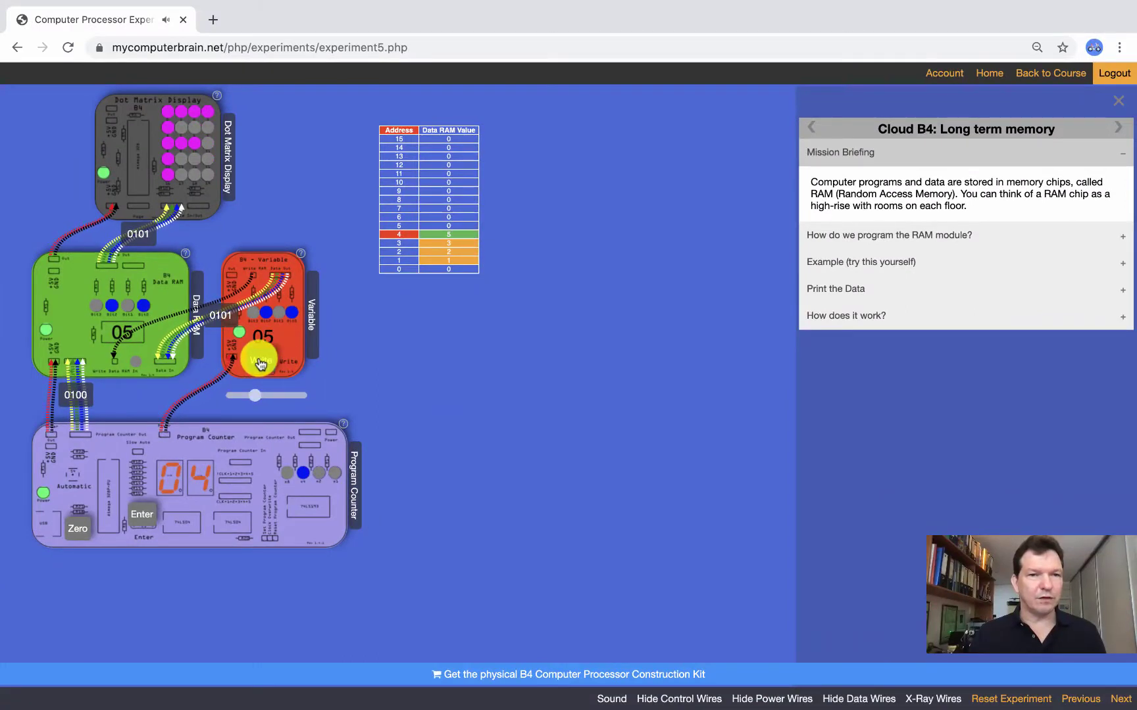
- Reset the Program Counter and step through addresses 1–5 to review the stored values
left_click(77, 528)
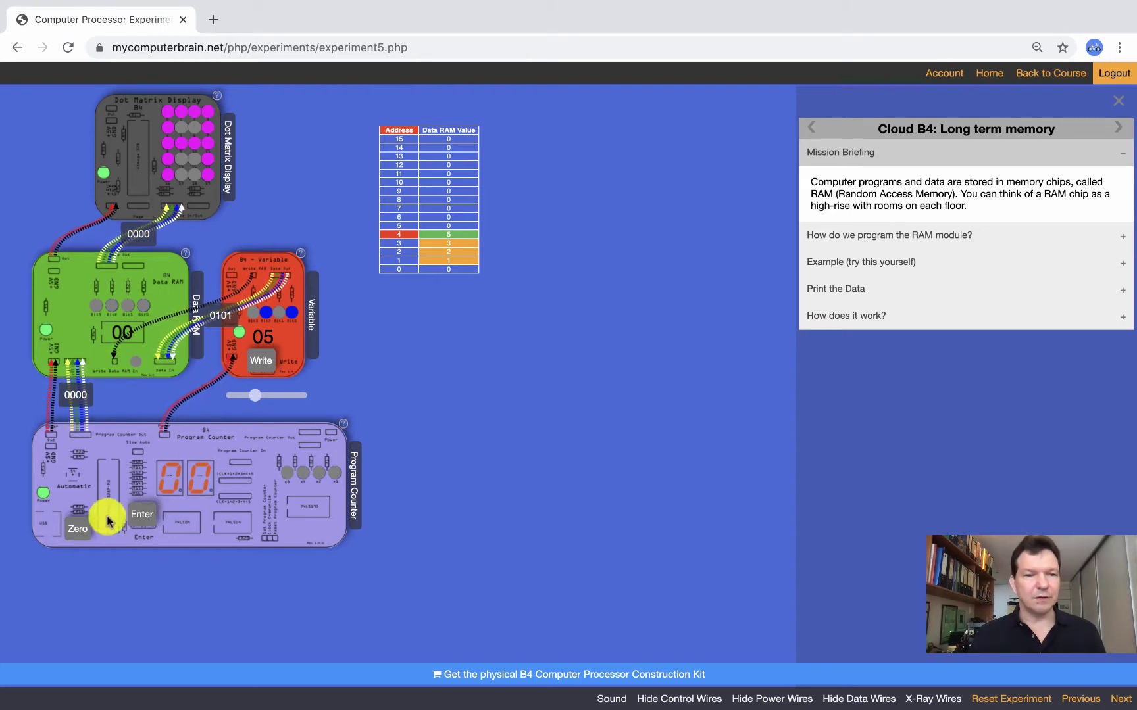
left_click(149, 522)
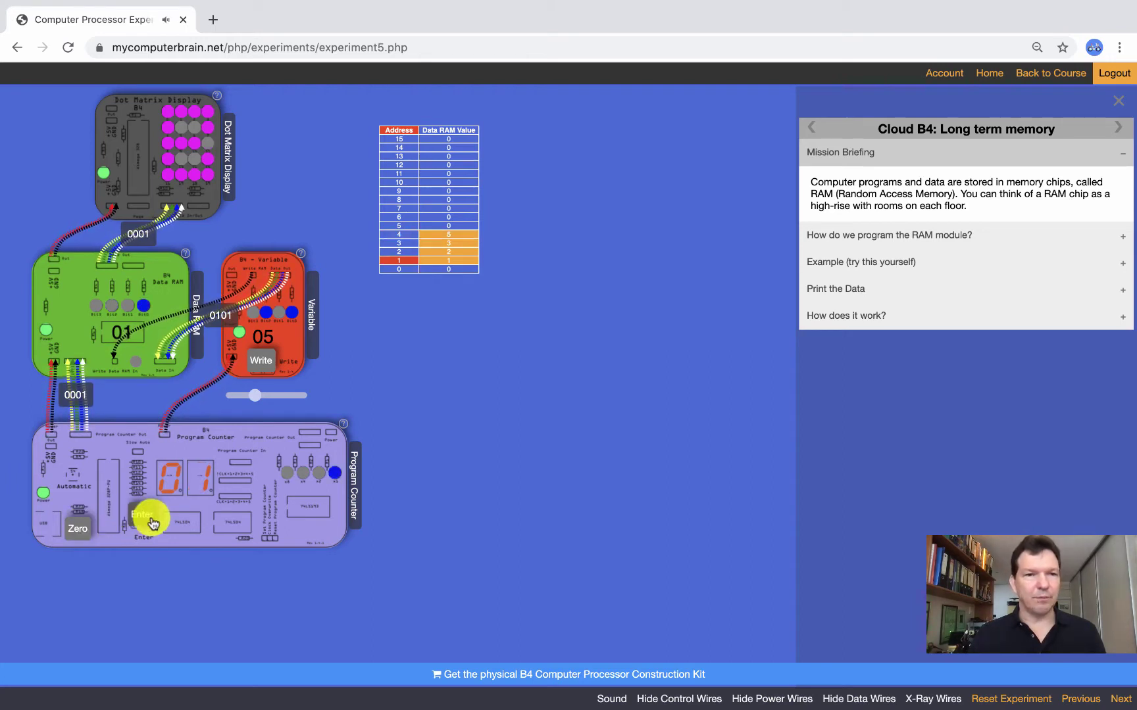
left_click(151, 524)
left_click(153, 524)
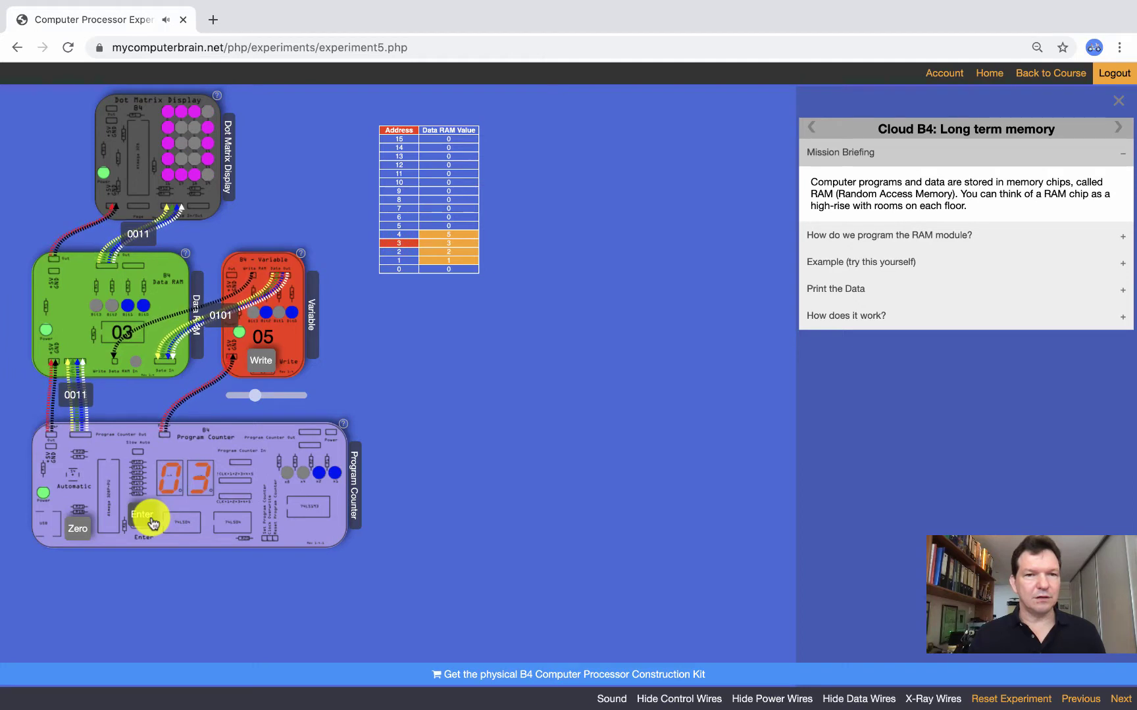
left_click(152, 524)
left_click(152, 524)
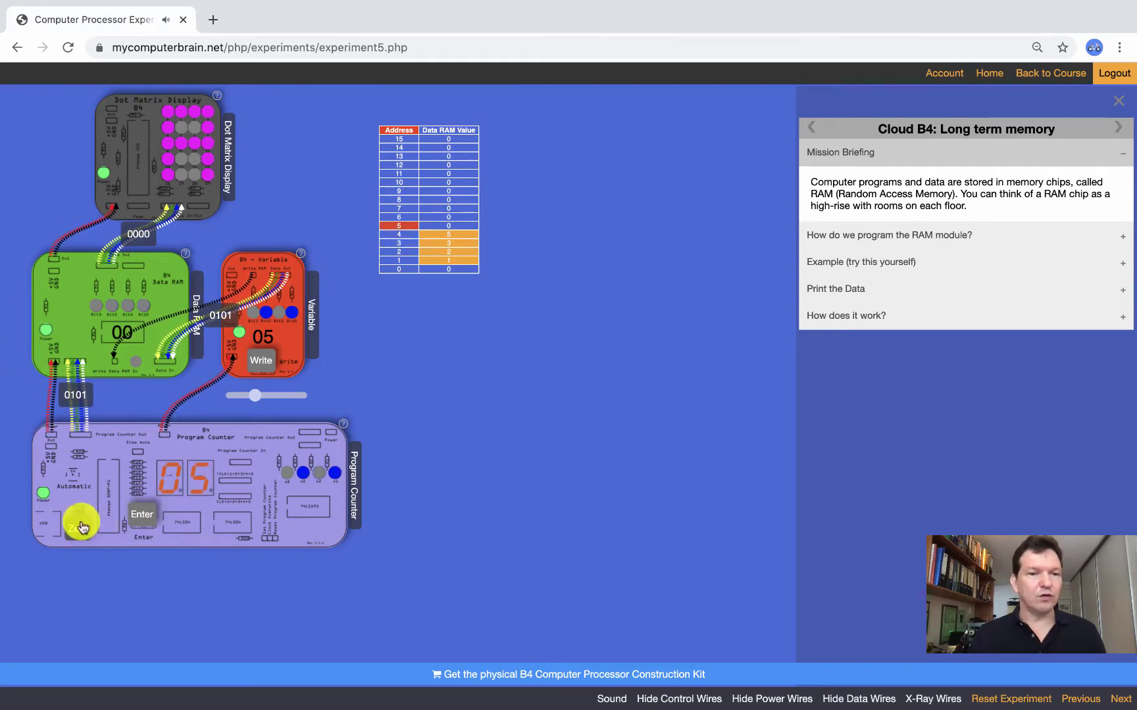
left_click(80, 527)
left_click(142, 515)
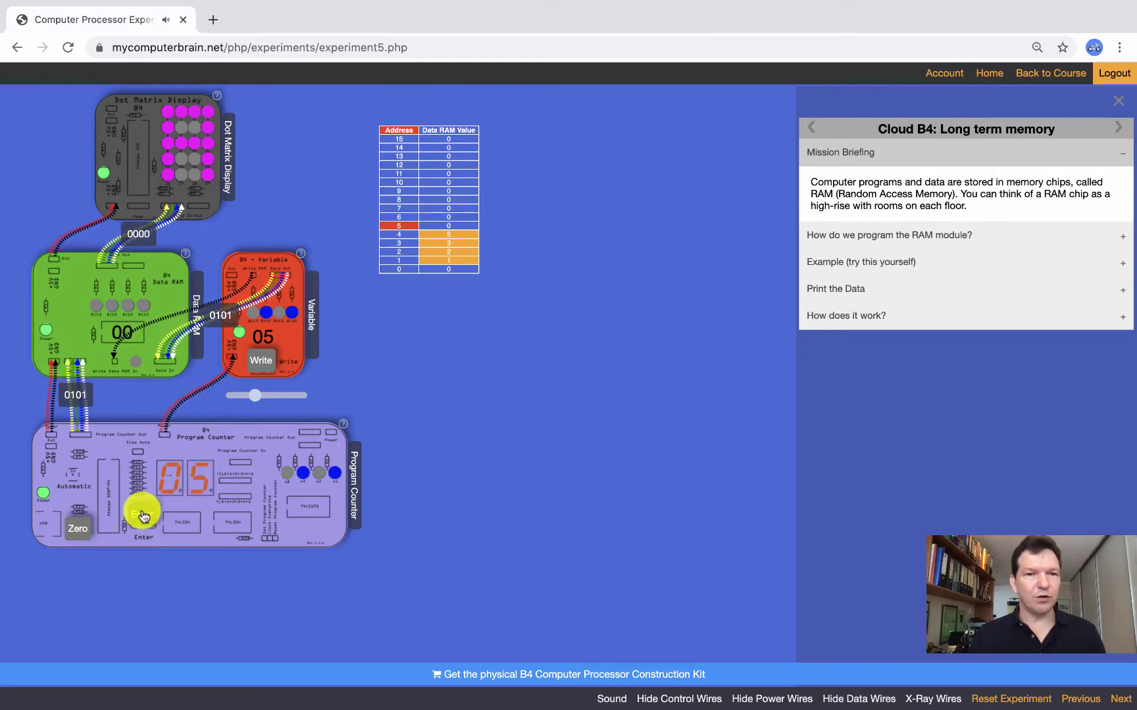
left_click(80, 528)
left_click(150, 520)
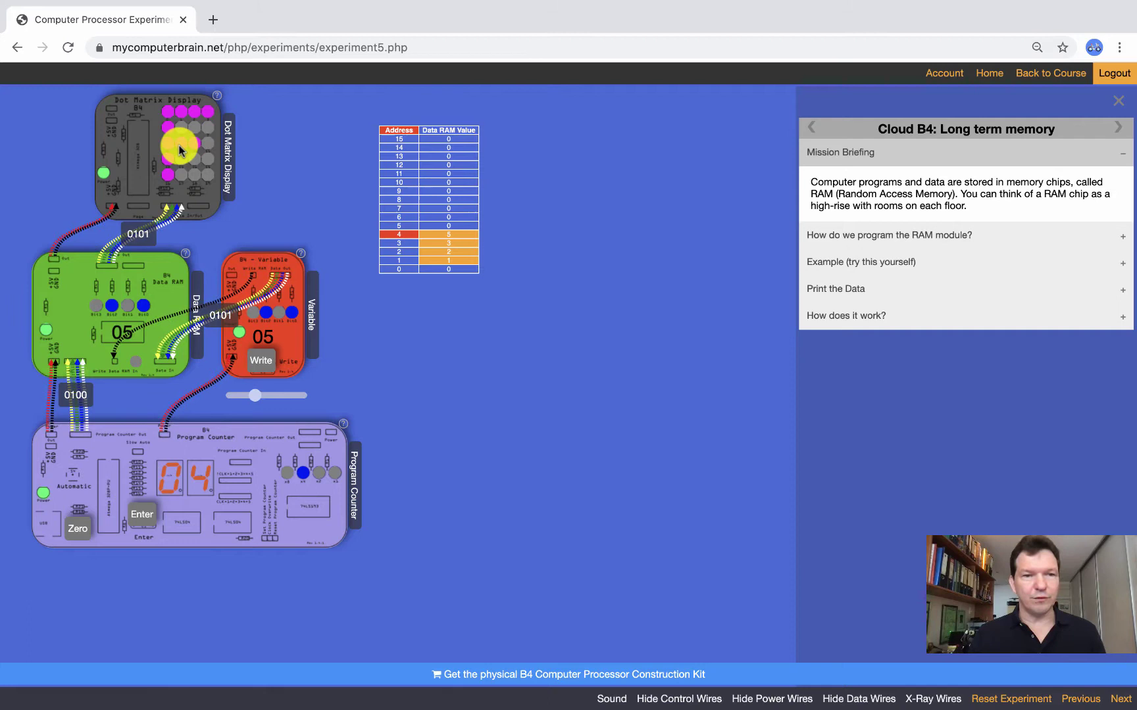
left_click(1116, 132)
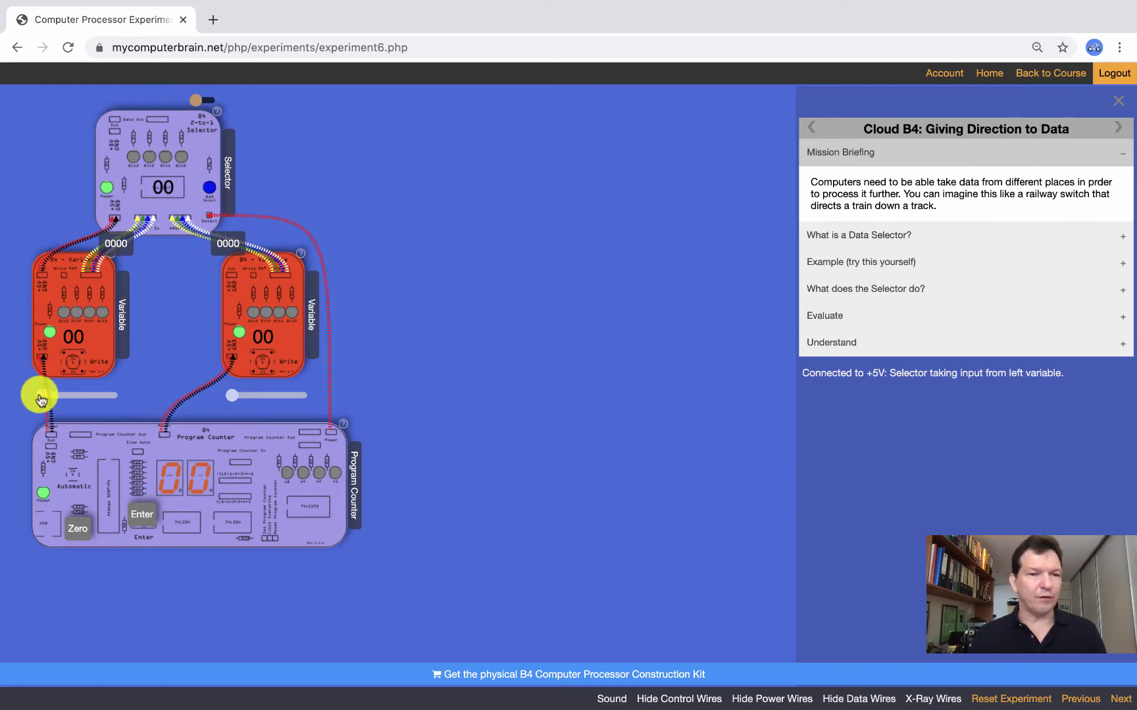
- Raise the left and right Variable sliders so the Selector passes 05, then 04
left_click_drag(53, 397, 61, 397)
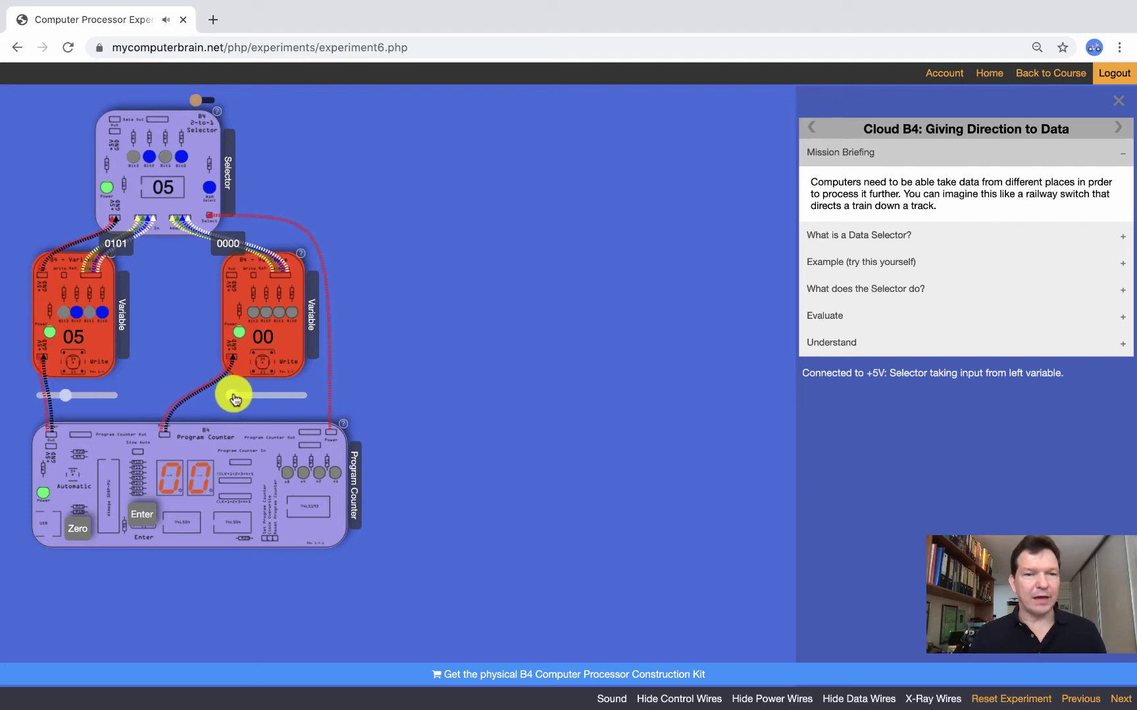
left_click_drag(234, 400, 248, 400)
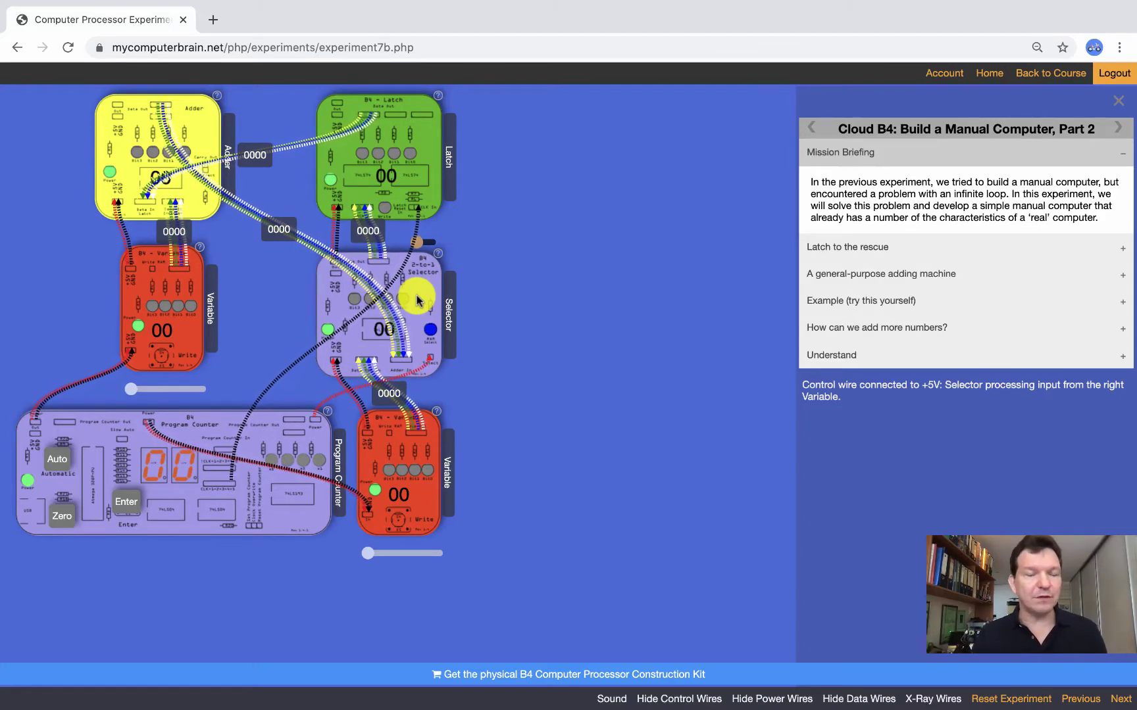
- Latch the value 5 and switch the Selector's control wire to GND for the adder's output
left_click_drag(368, 553, 391, 557)
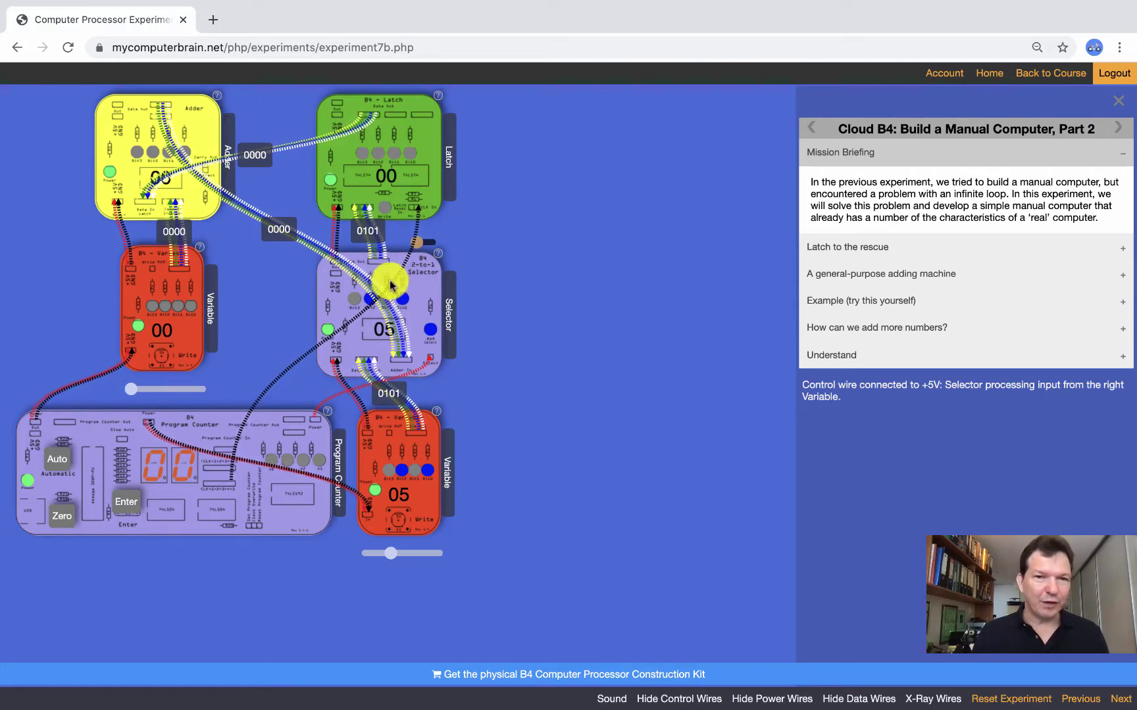
left_click(124, 505)
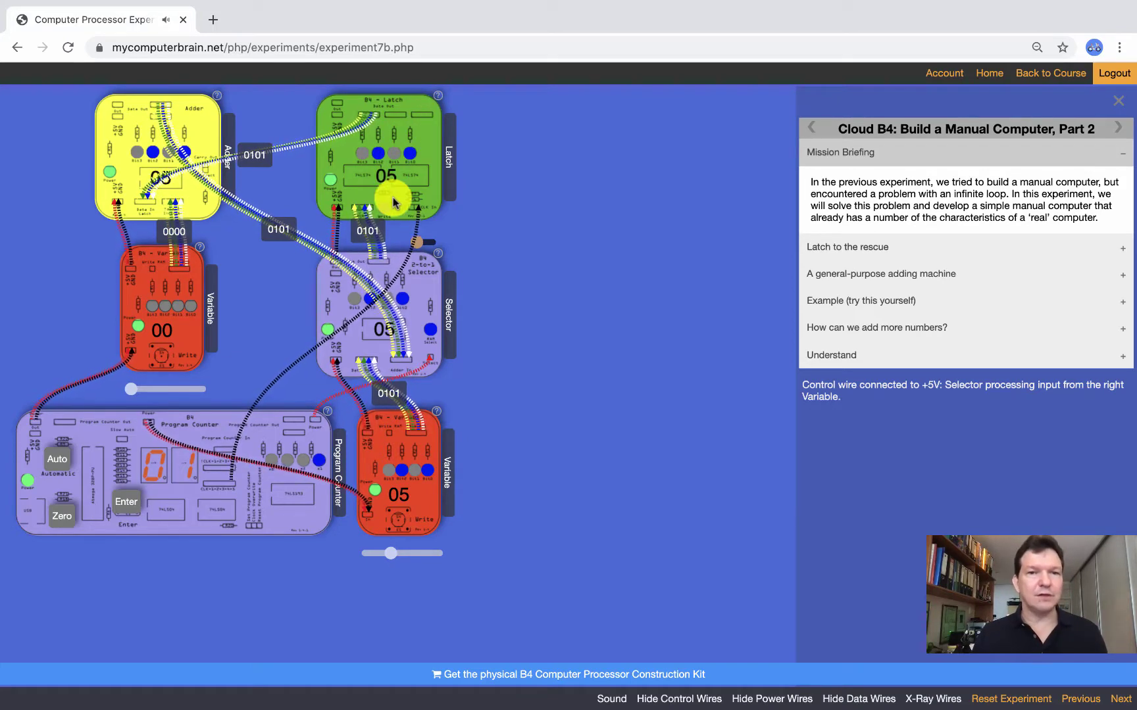
left_click(431, 242)
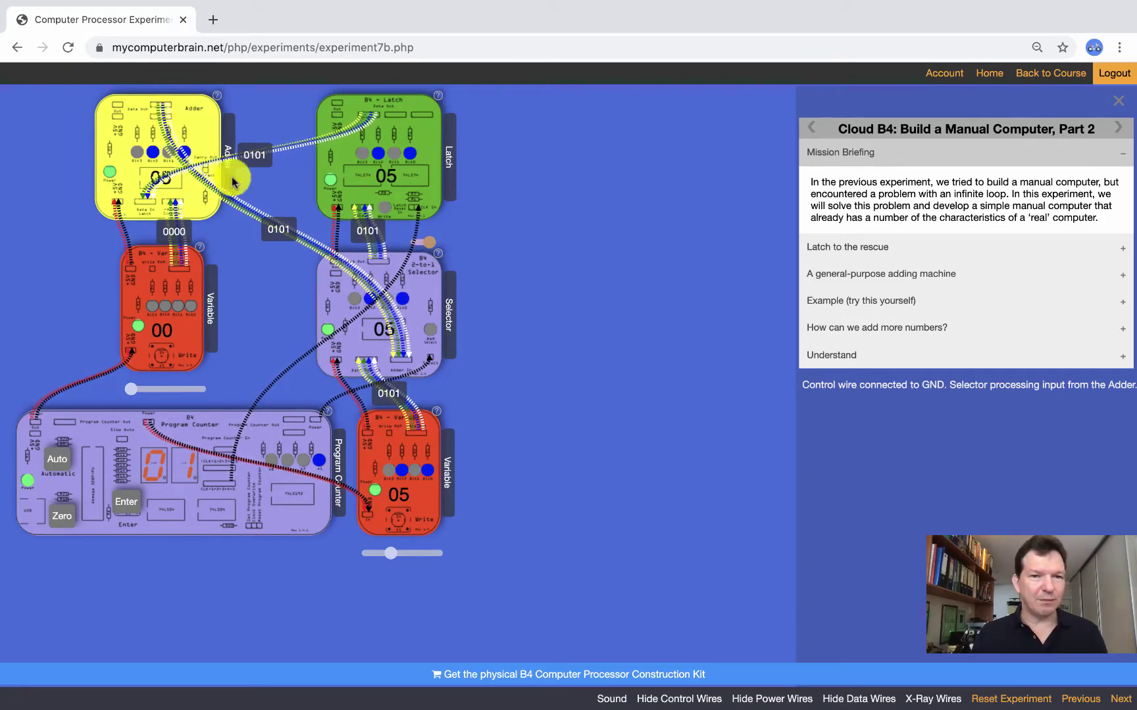
- Add further values to the running sum until it reaches 14, then open We make a real computer
left_click_drag(132, 388, 150, 391)
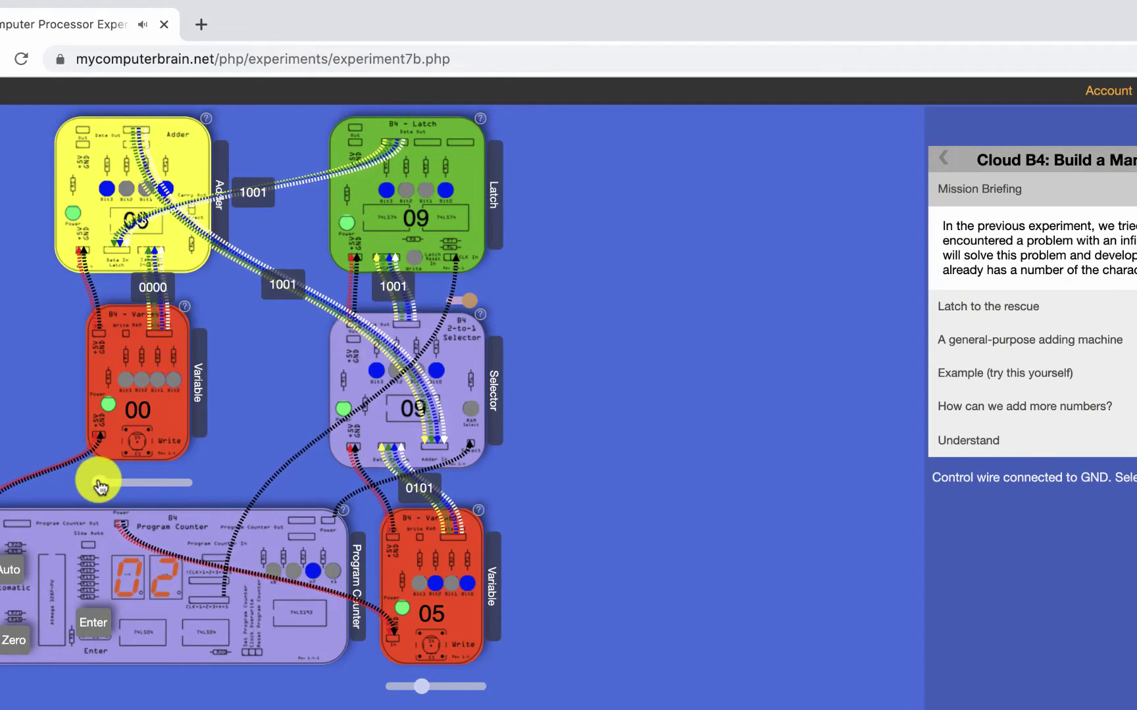
left_click_drag(113, 486, 107, 487)
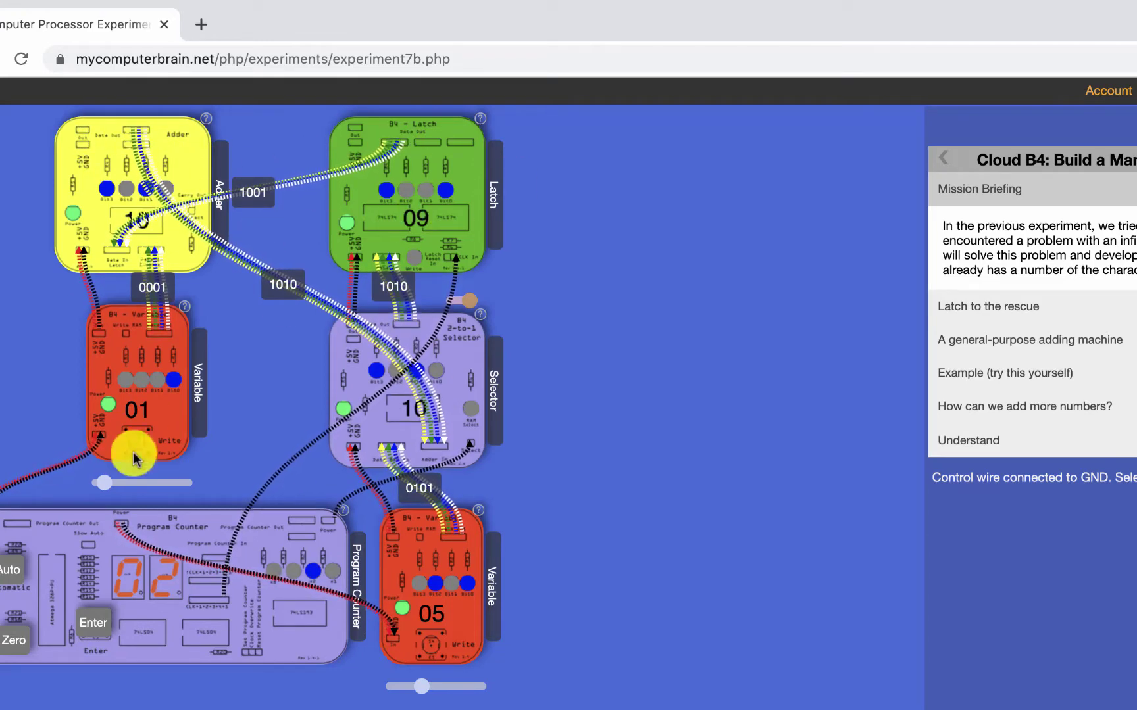
left_click(97, 619)
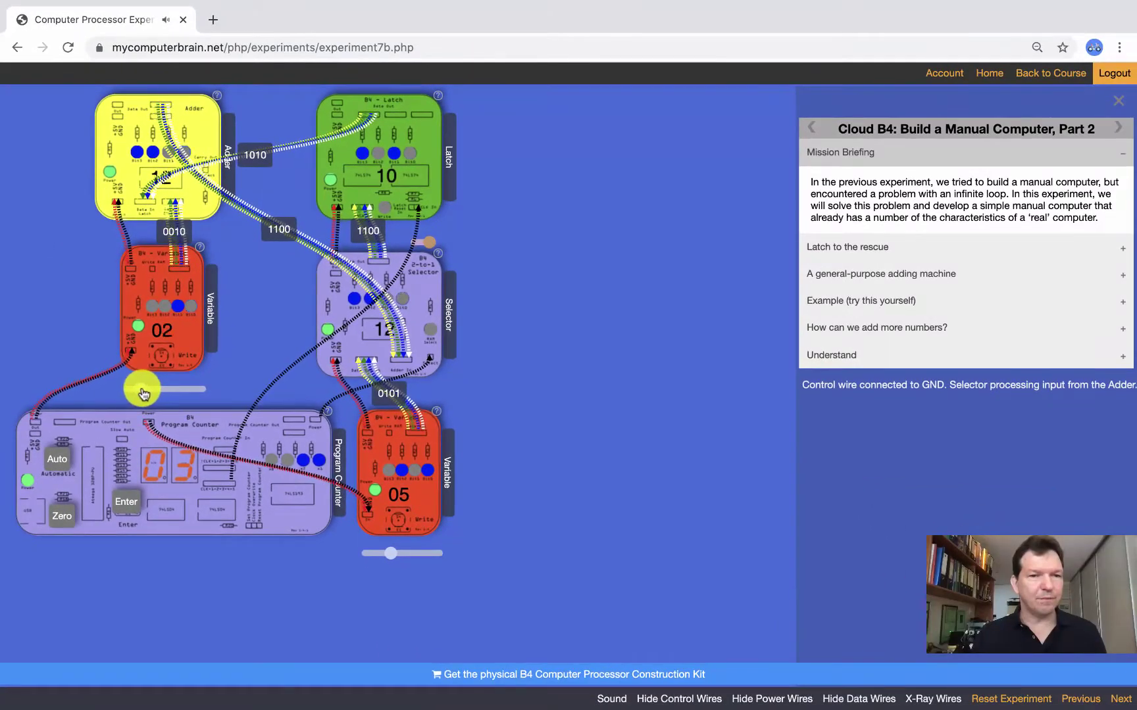
left_click(122, 498)
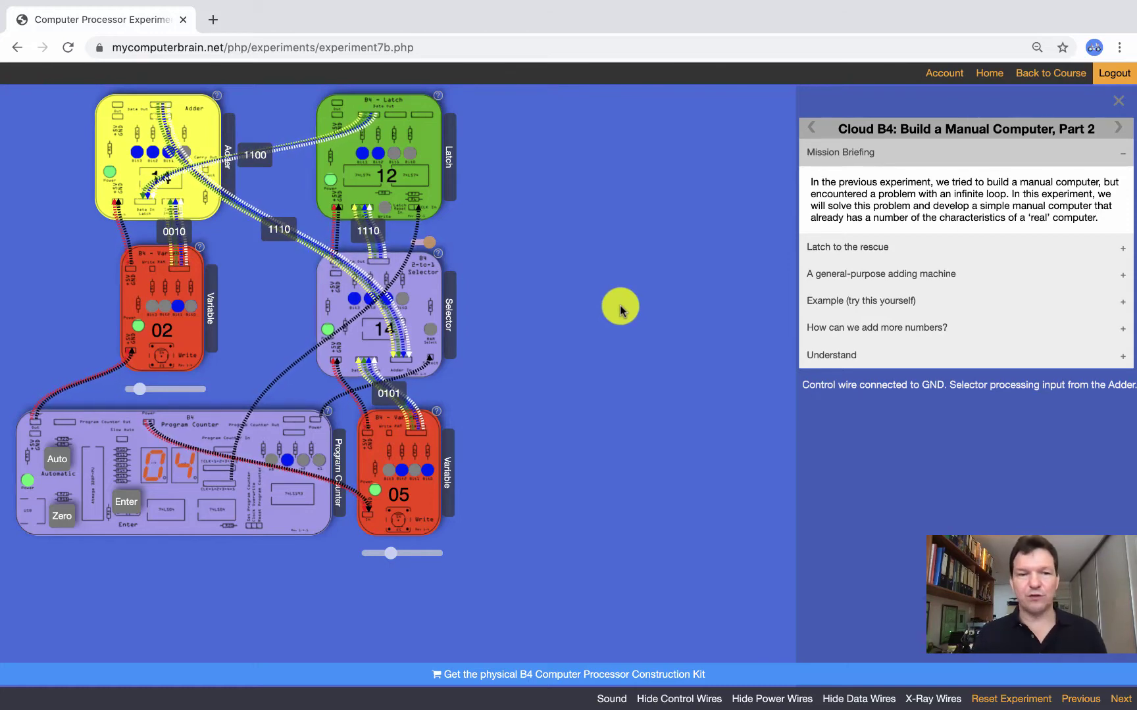
left_click(1109, 130)
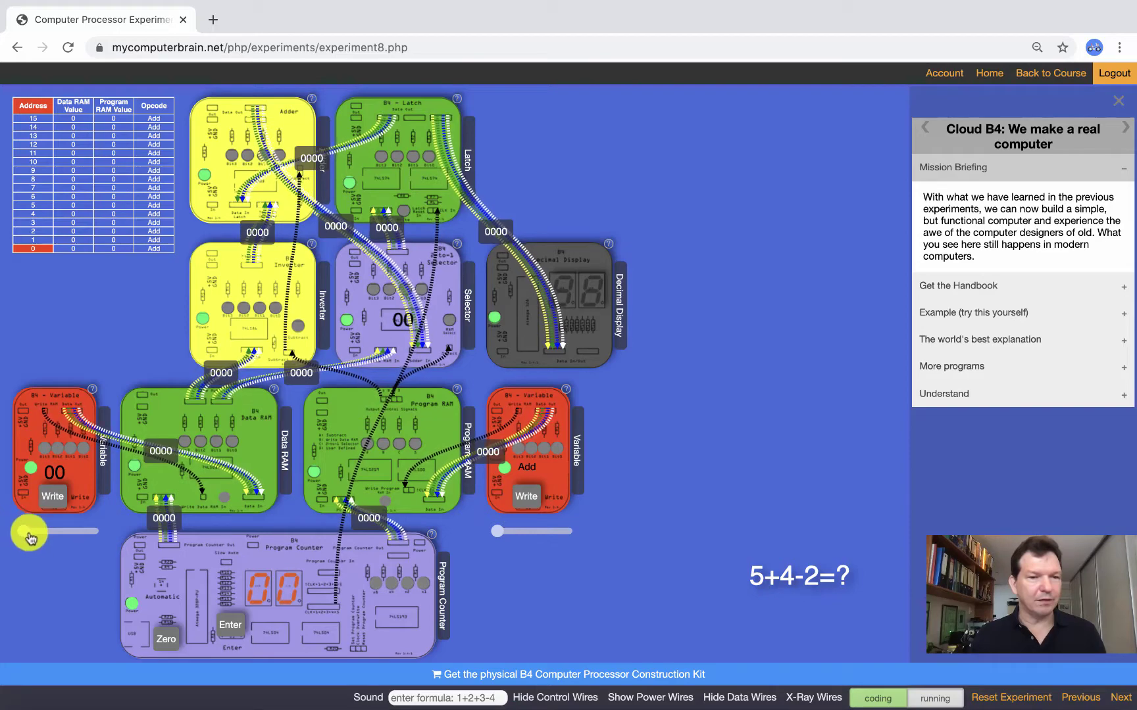
- Write 5 to data address 0 and 2 to address 2, stepping the Program Counter between them
left_click_drag(32, 537, 37, 536)
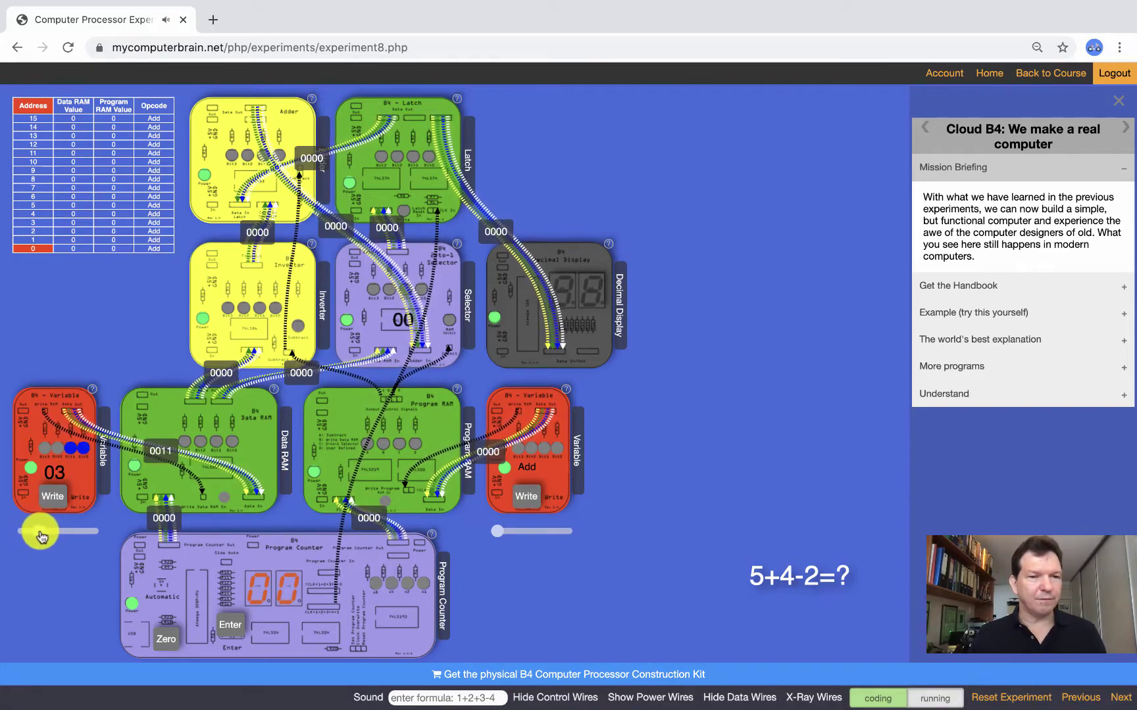
left_click(57, 497)
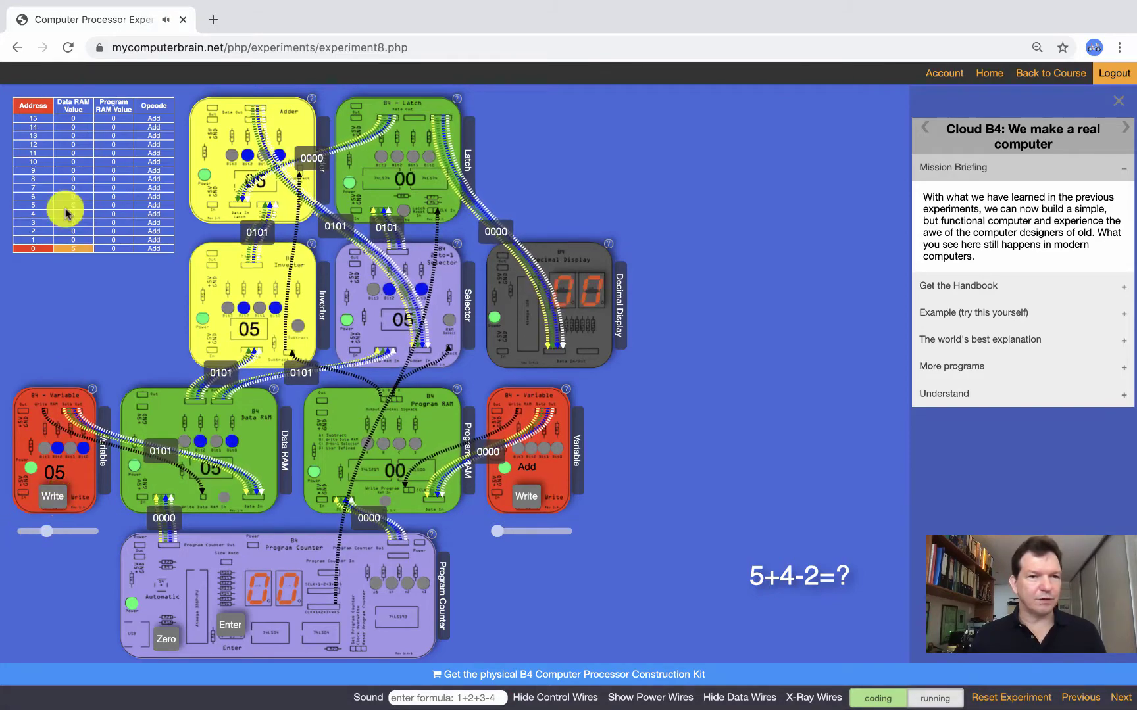
left_click(233, 628)
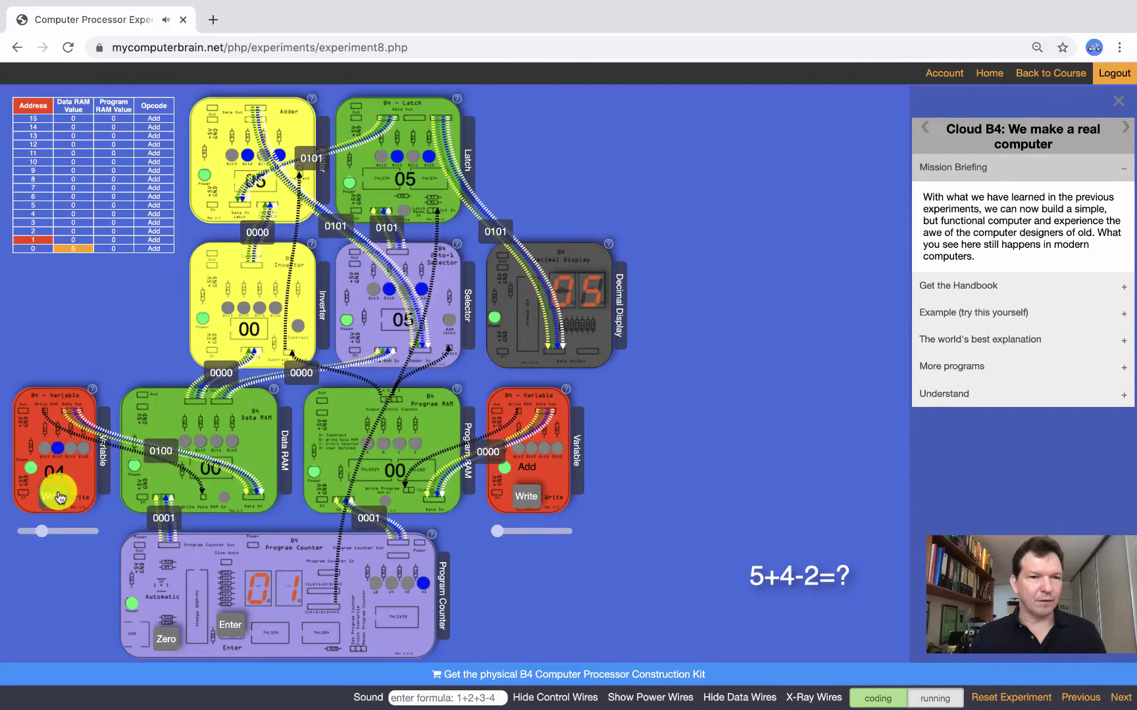
left_click(240, 627)
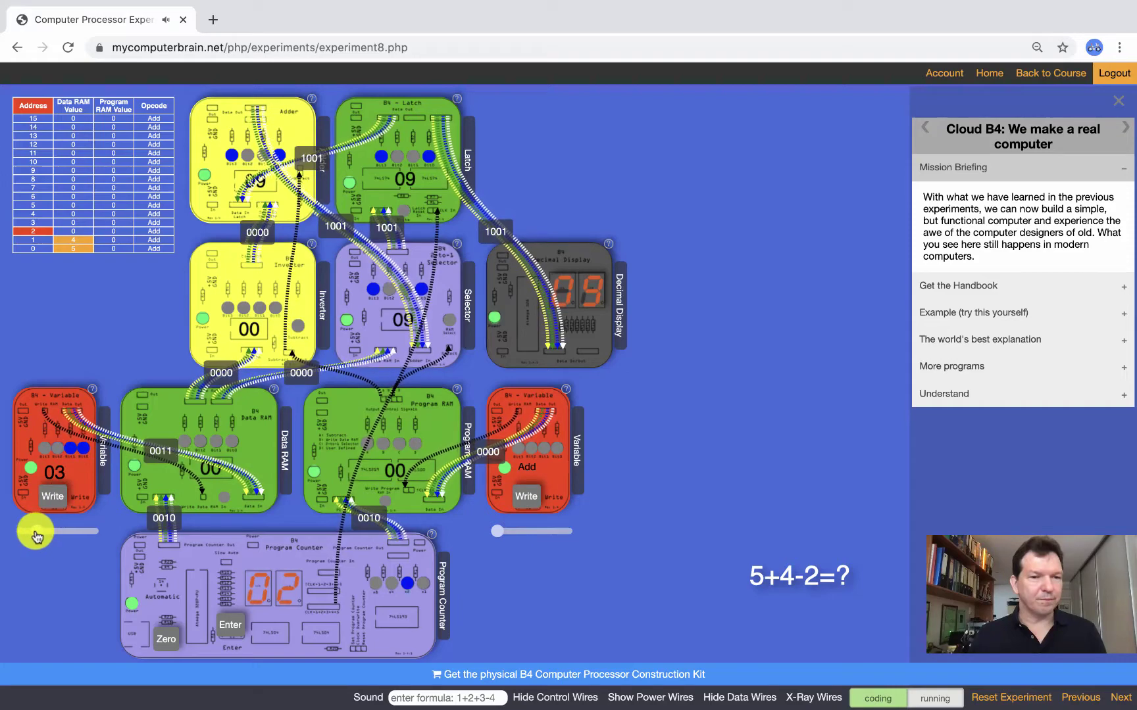
left_click(57, 503)
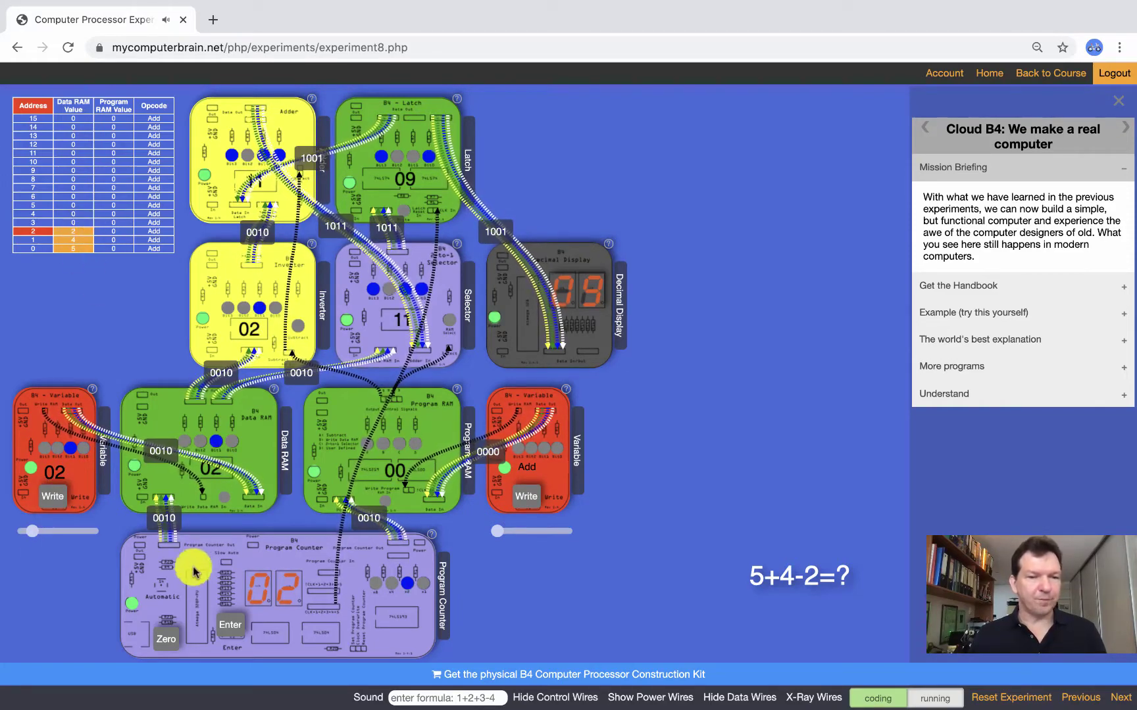
- Reset the Program Counter and store Load at address 0 and Add at address 1
left_click(168, 640)
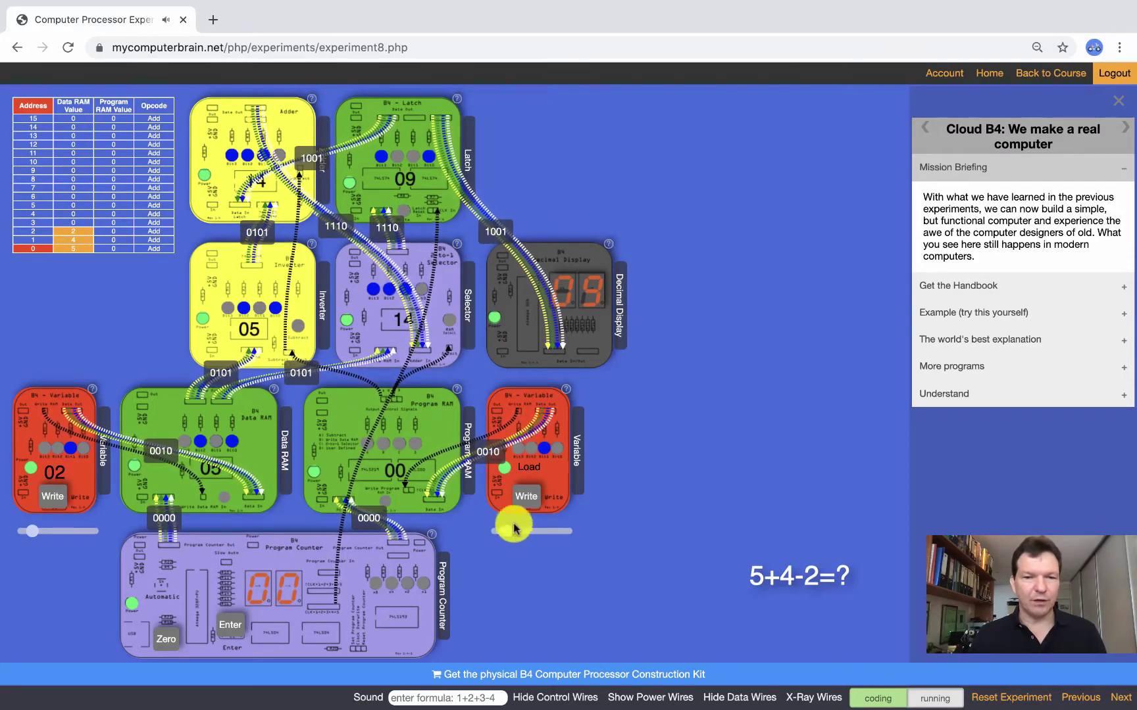
left_click(514, 528)
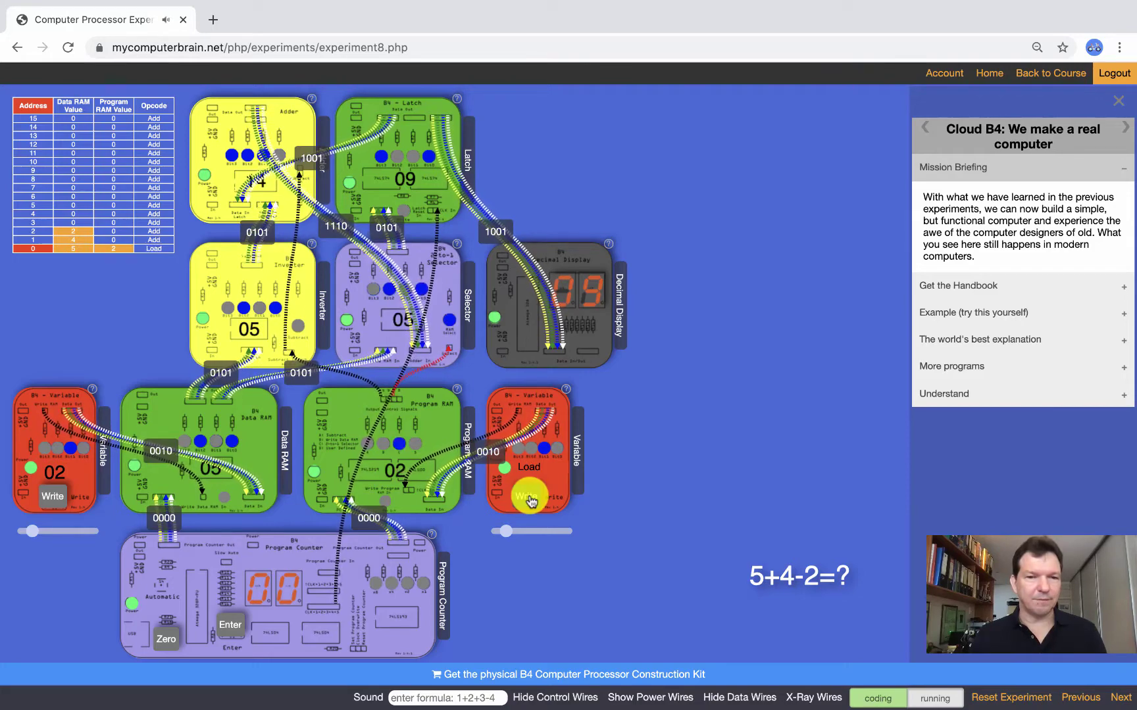
left_click(230, 627)
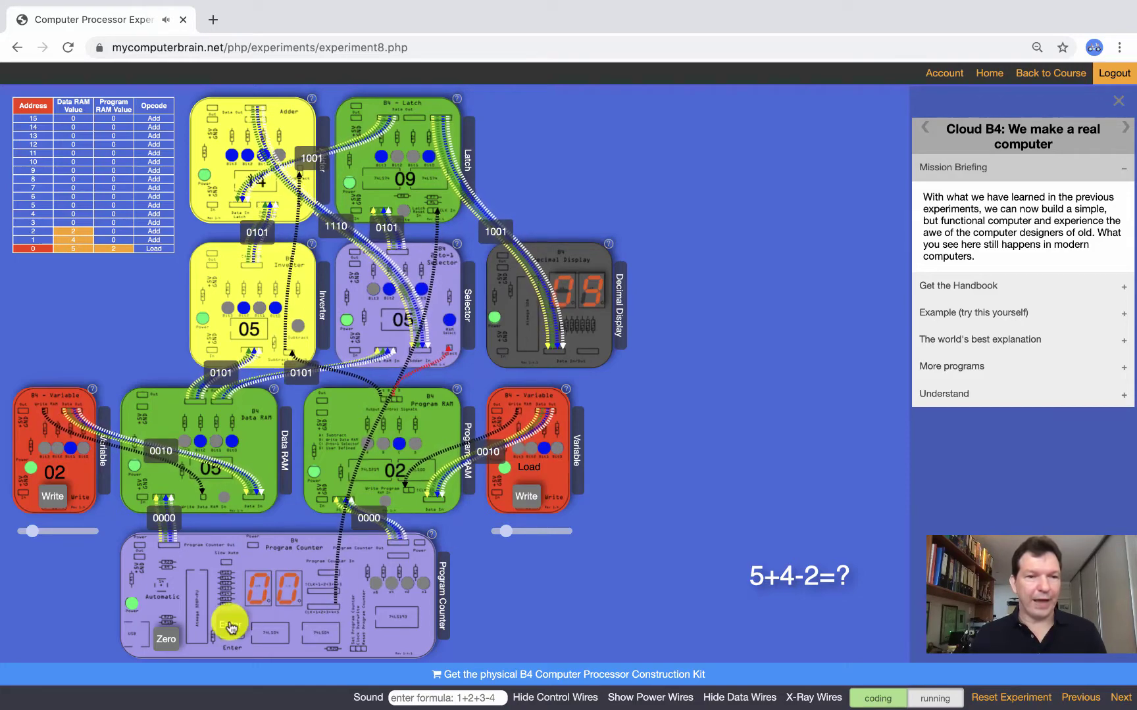
left_click_drag(506, 532, 496, 532)
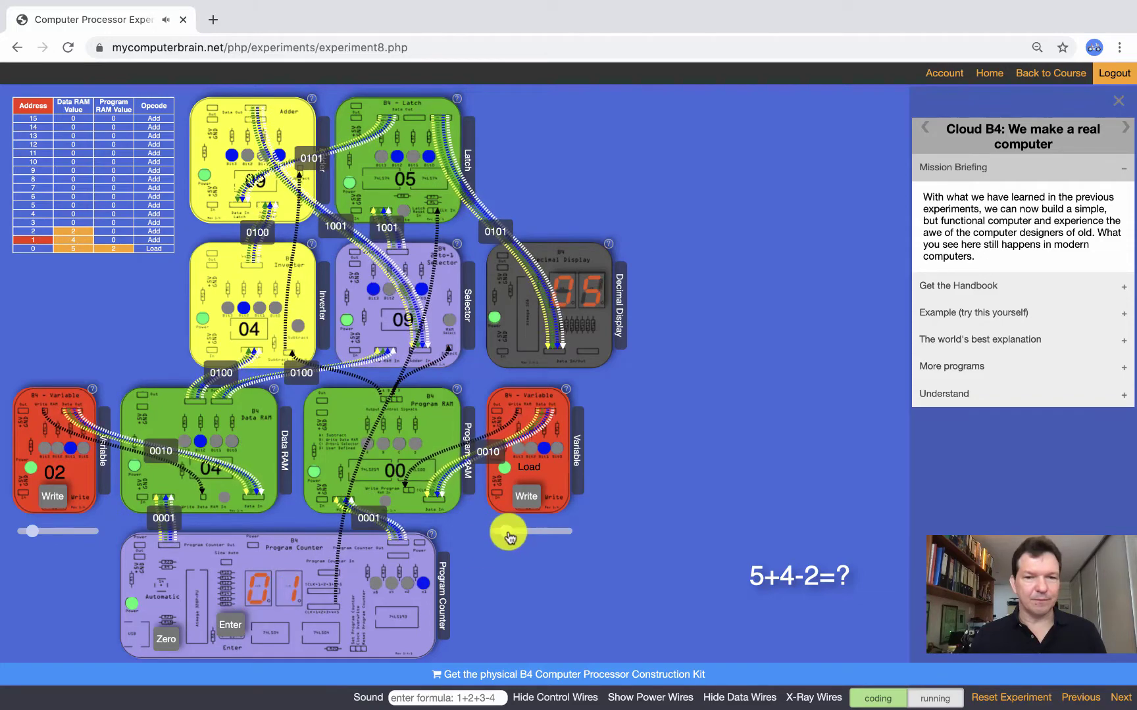
left_click(519, 509)
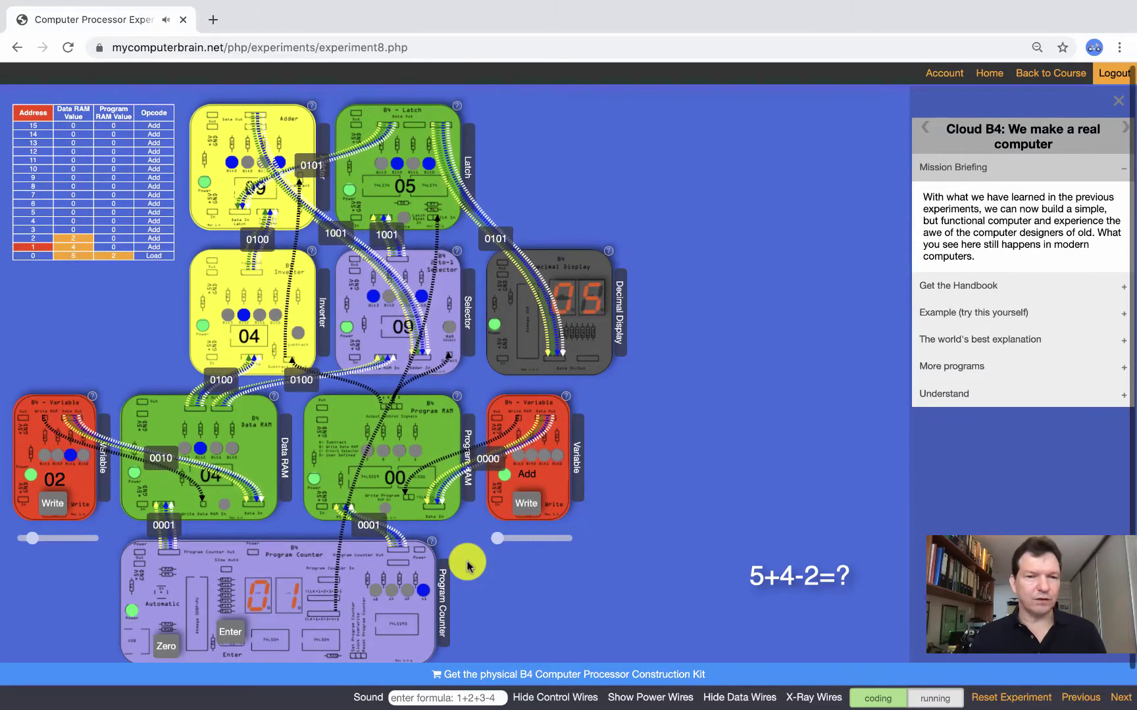
scroll(458, 564, "down", 1)
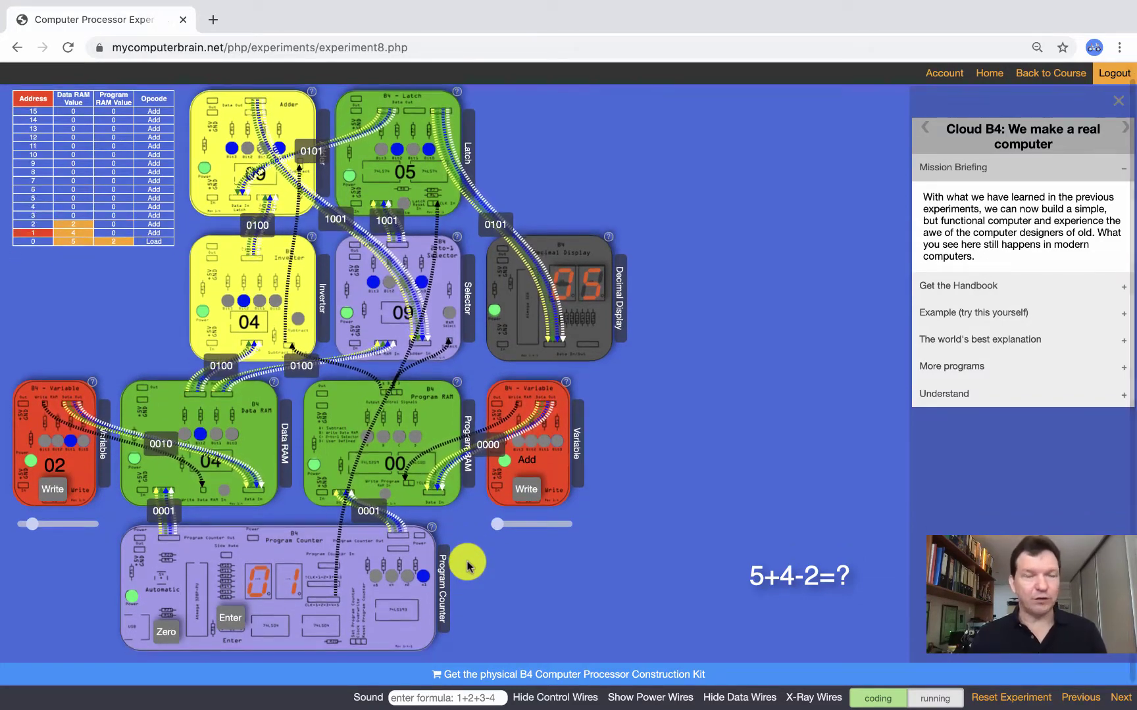
- Store a Subtract instruction at address 2 and set Write for address 3
left_click(225, 621)
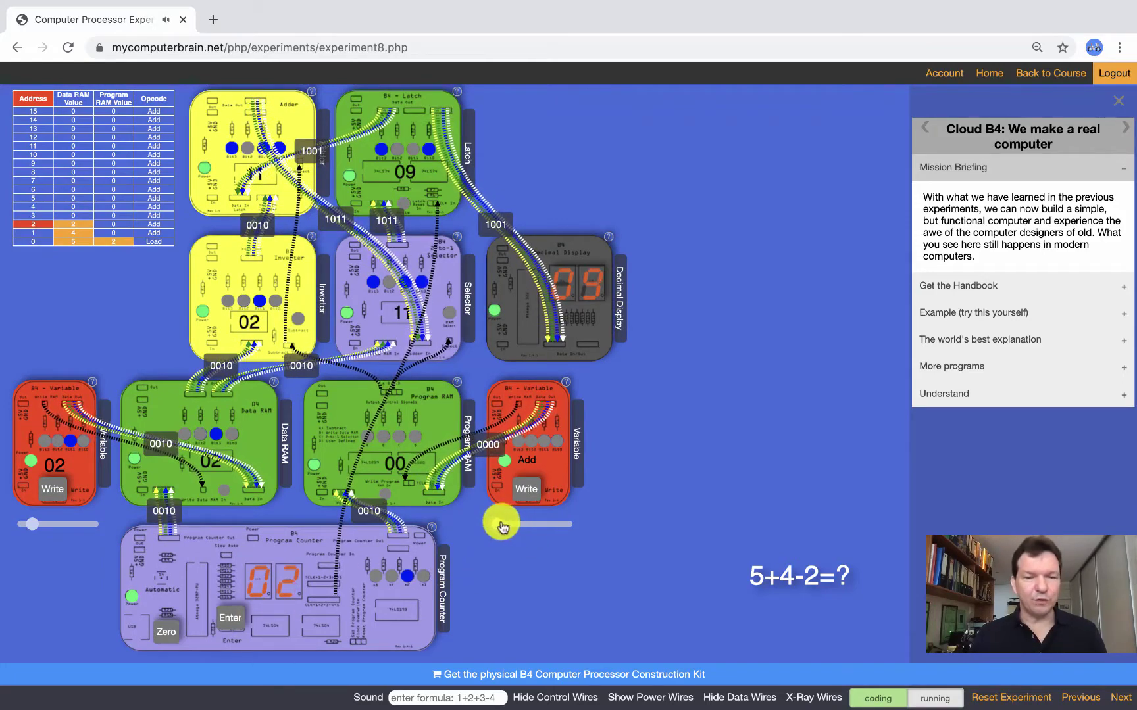
left_click_drag(506, 528, 533, 527)
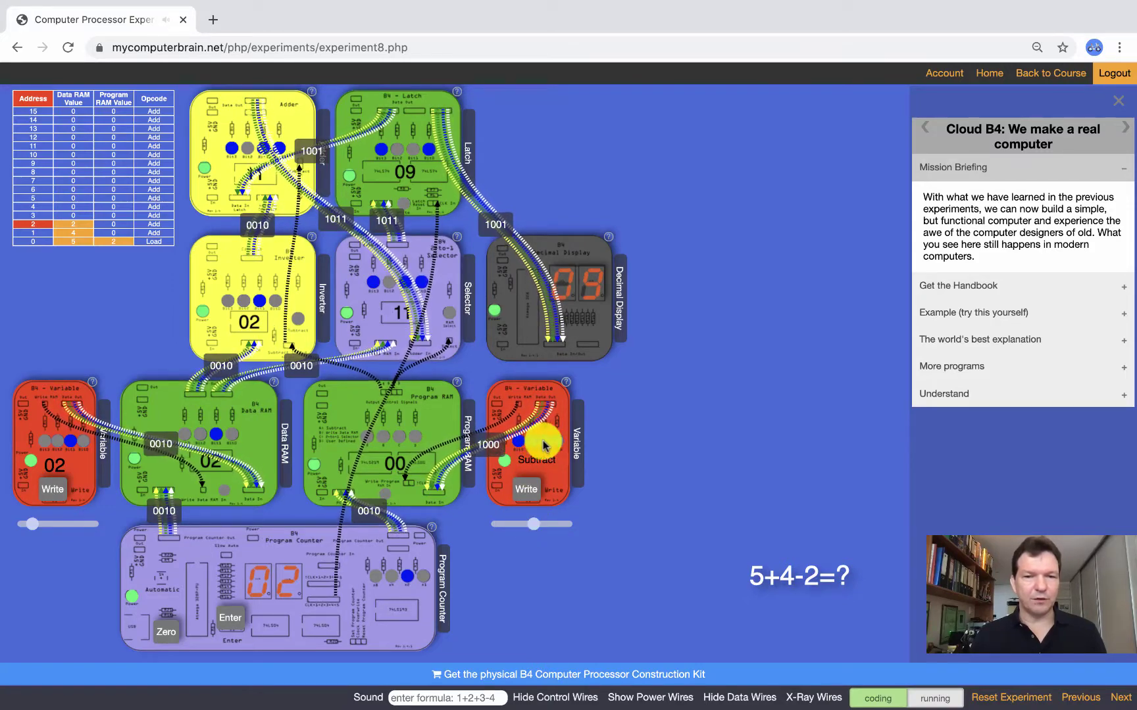
left_click(526, 489)
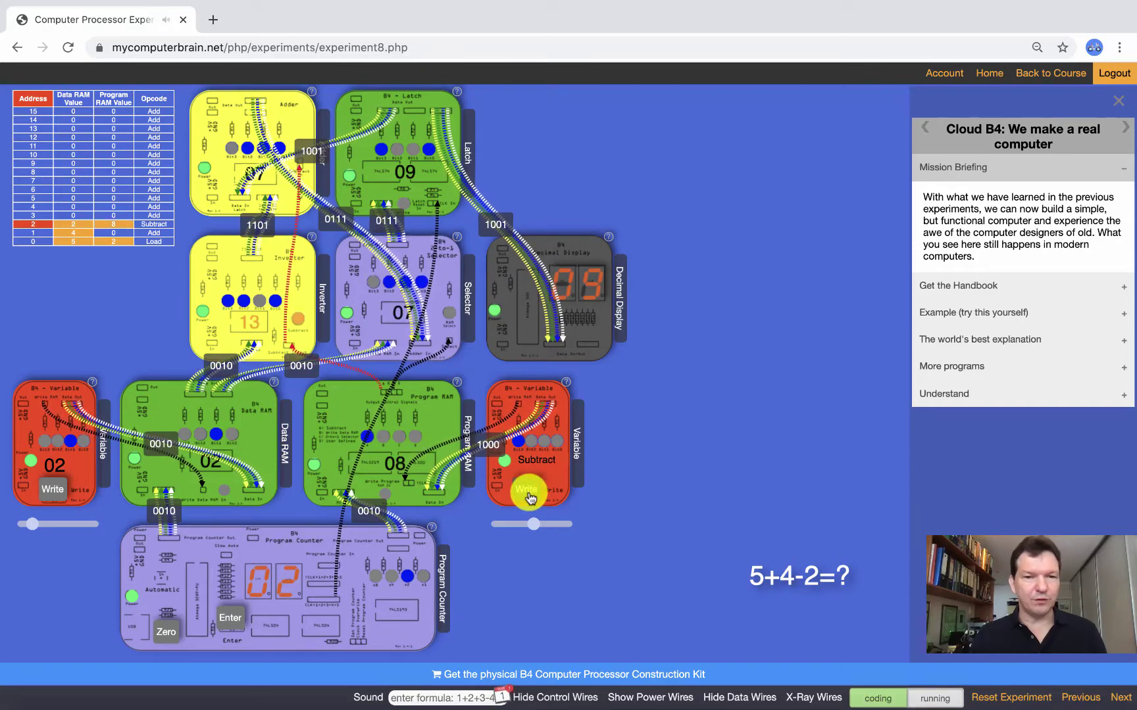
left_click(230, 617)
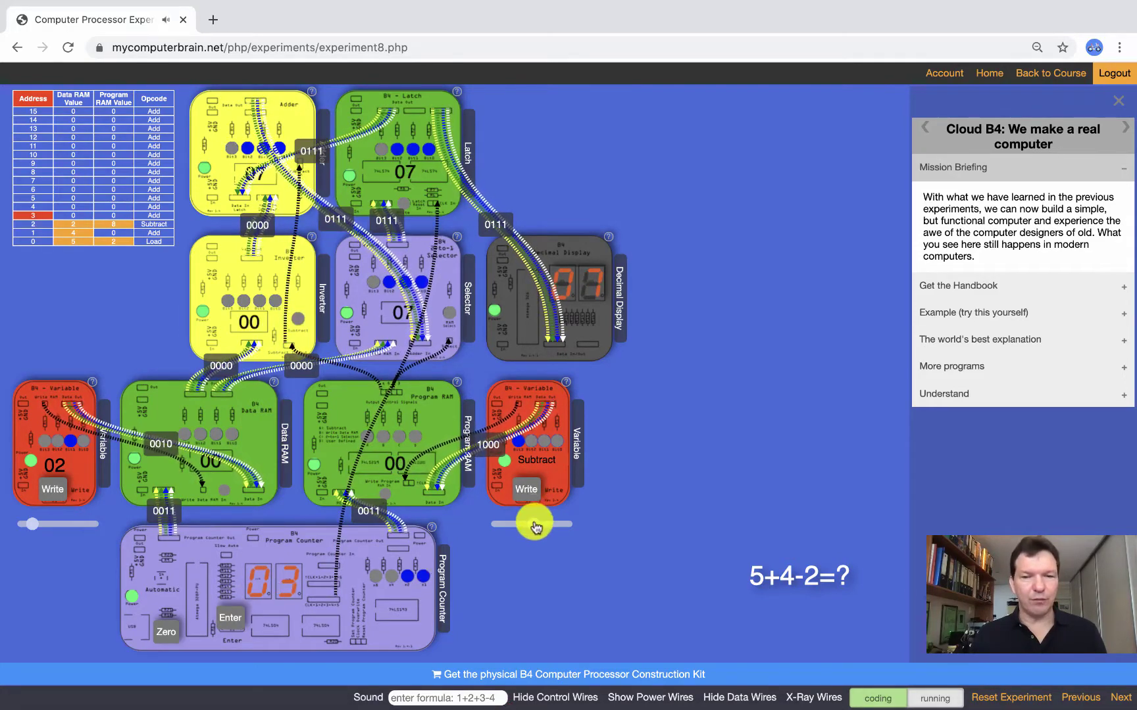
left_click_drag(531, 527, 522, 529)
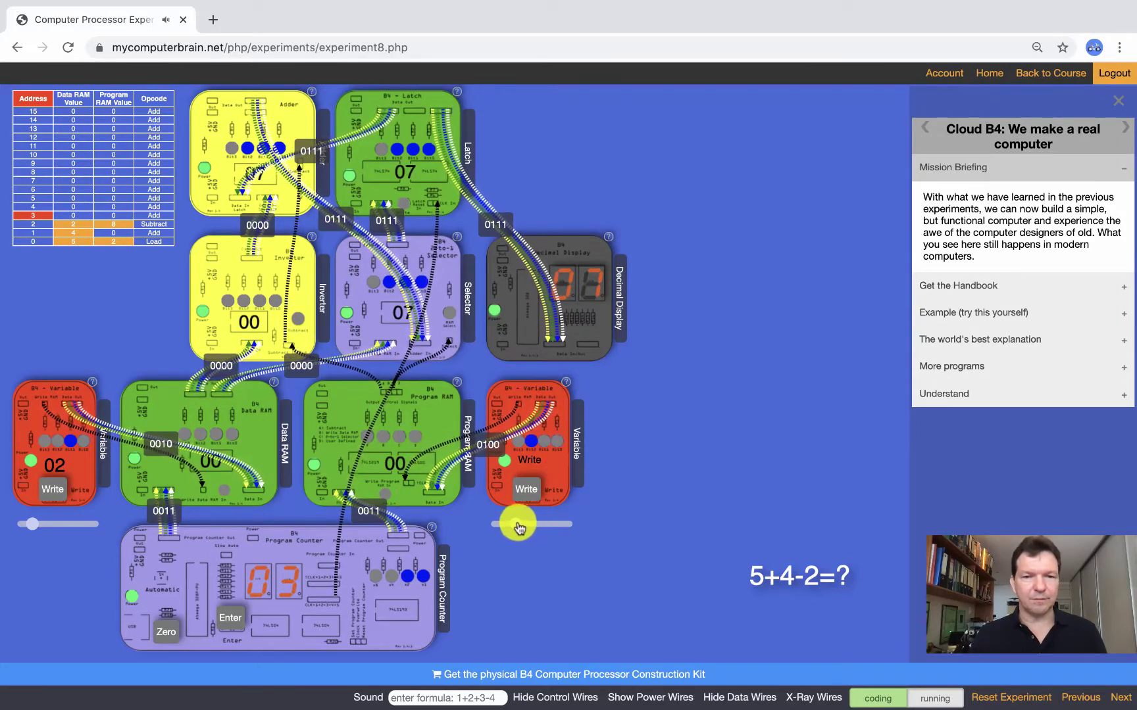
left_click_drag(522, 527, 515, 526)
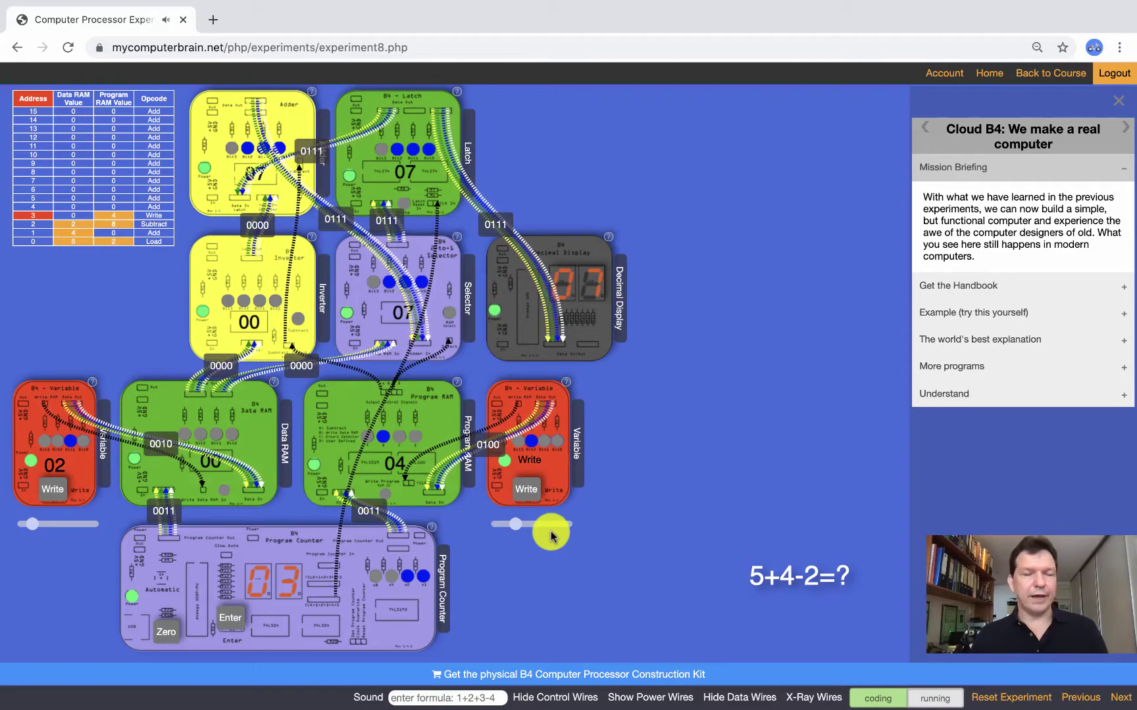
- Switch to running mode and step through all four program addresses, computing 7
left_click(165, 625)
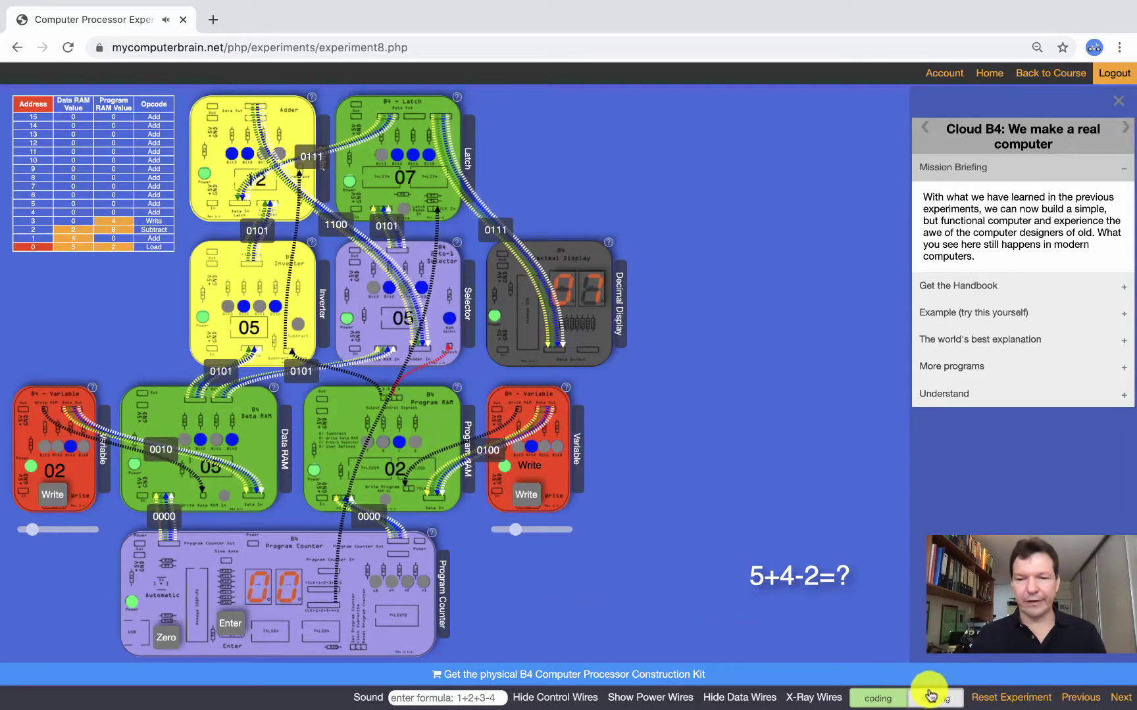
left_click(930, 696)
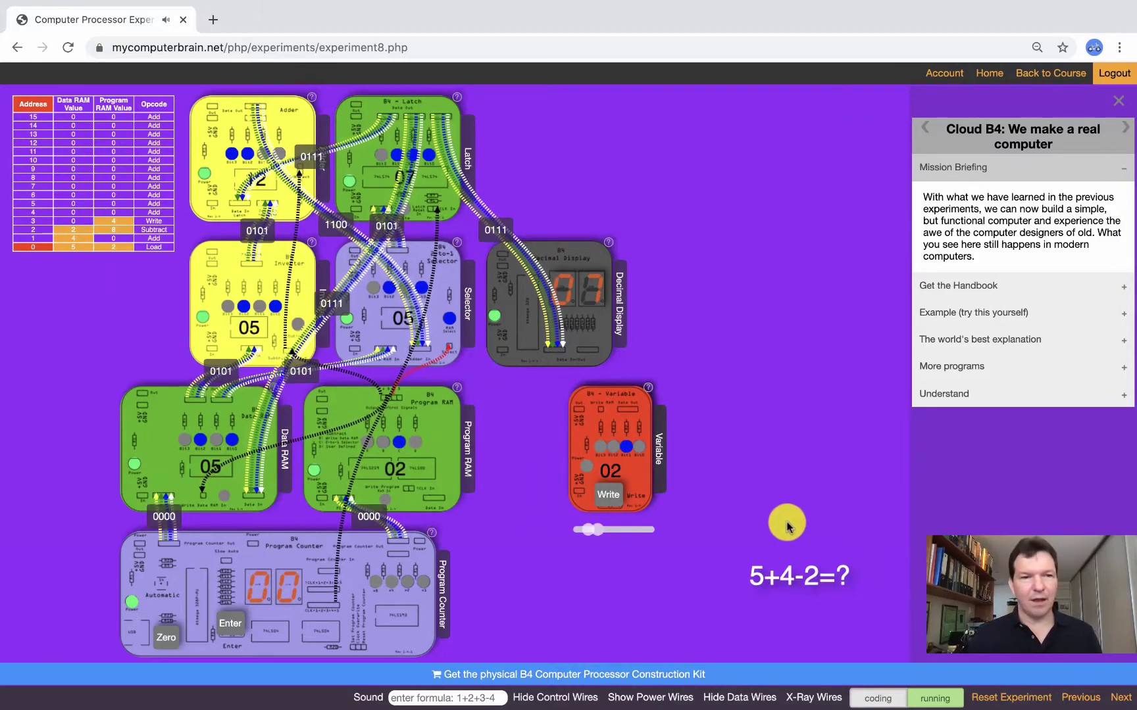
scroll(785, 526, "down", 1)
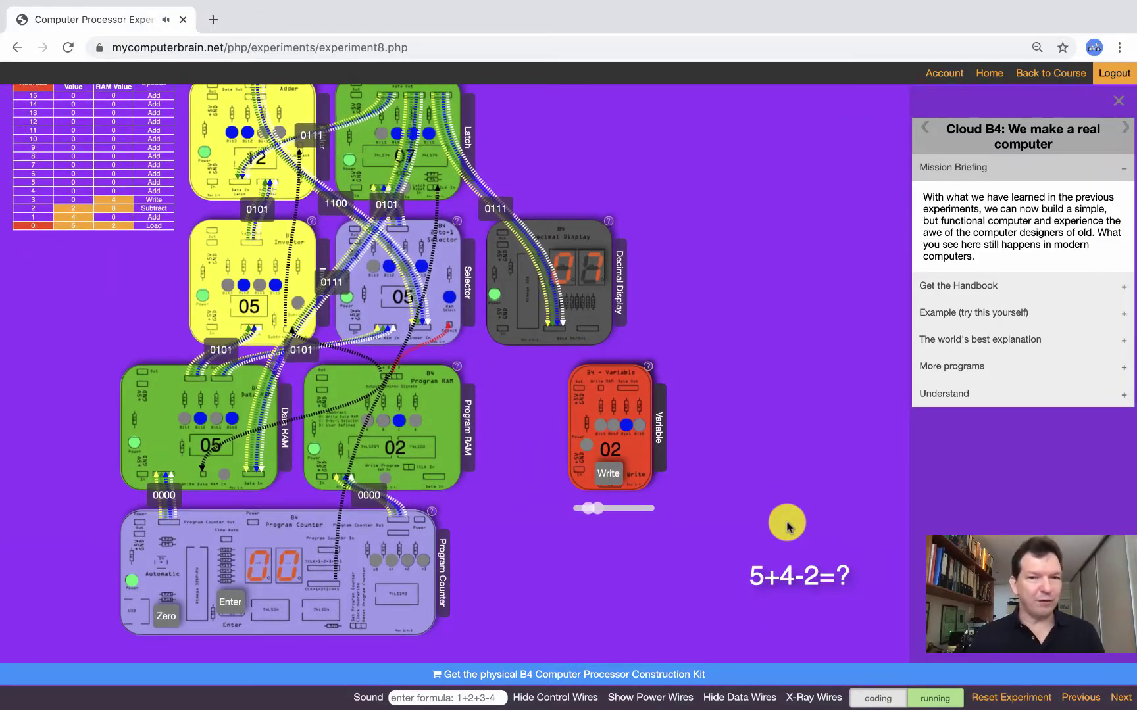
scroll(786, 526, "up", 1)
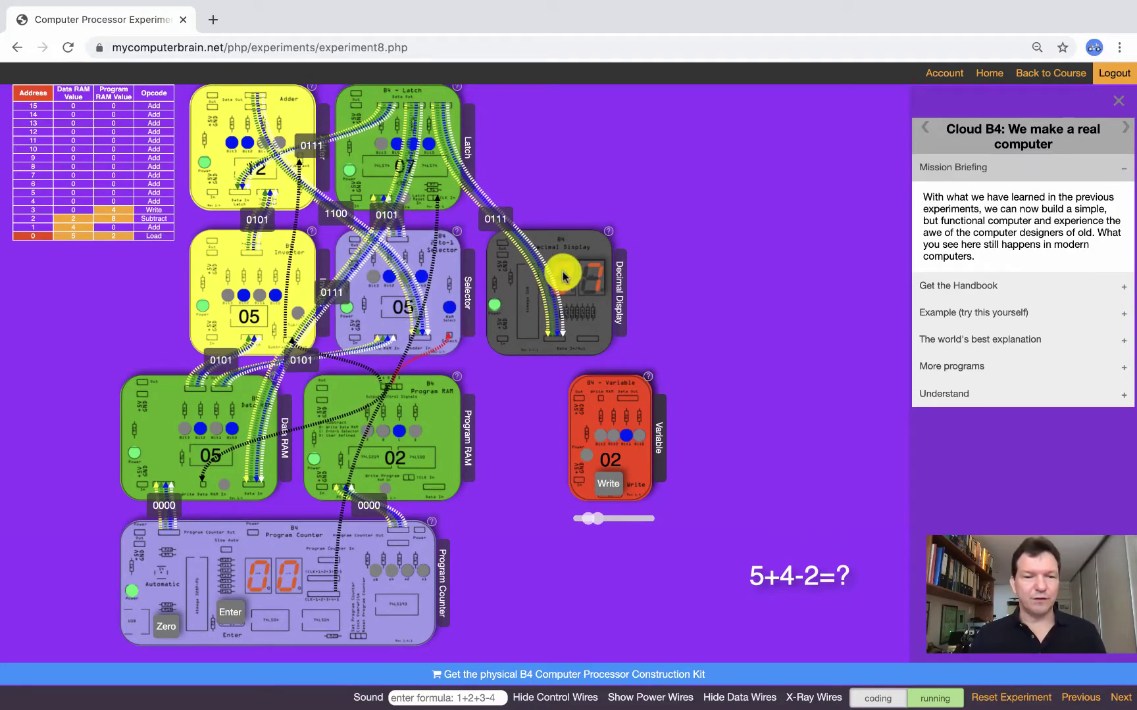
left_click(229, 611)
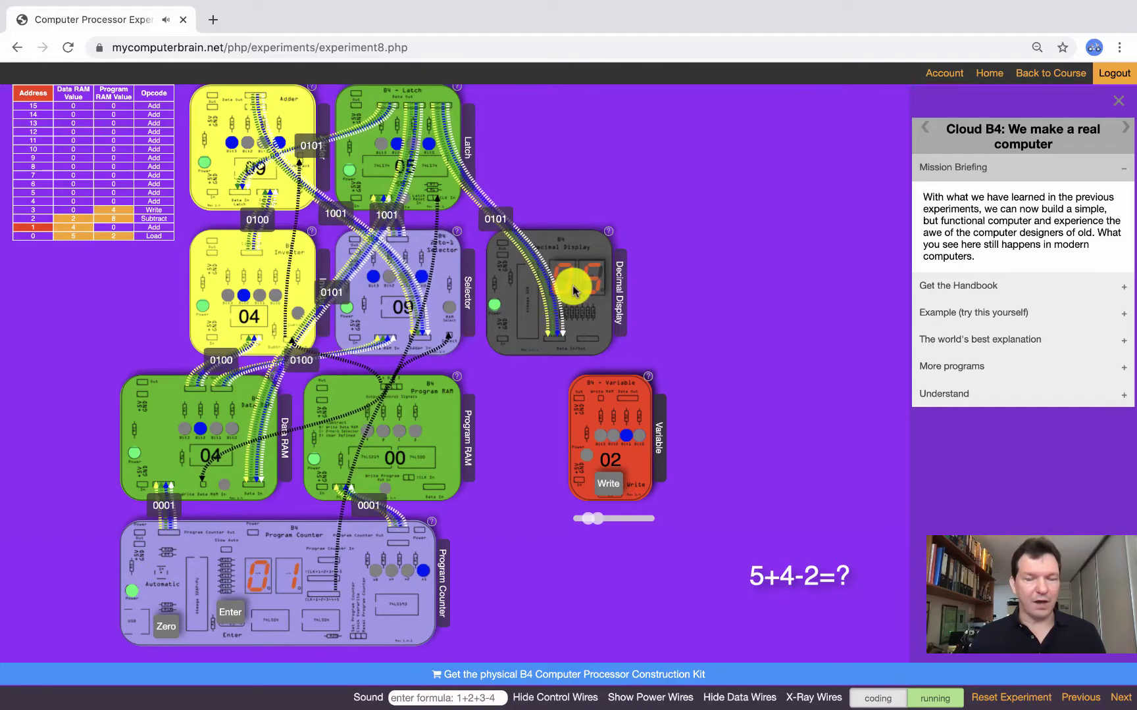
left_click(229, 611)
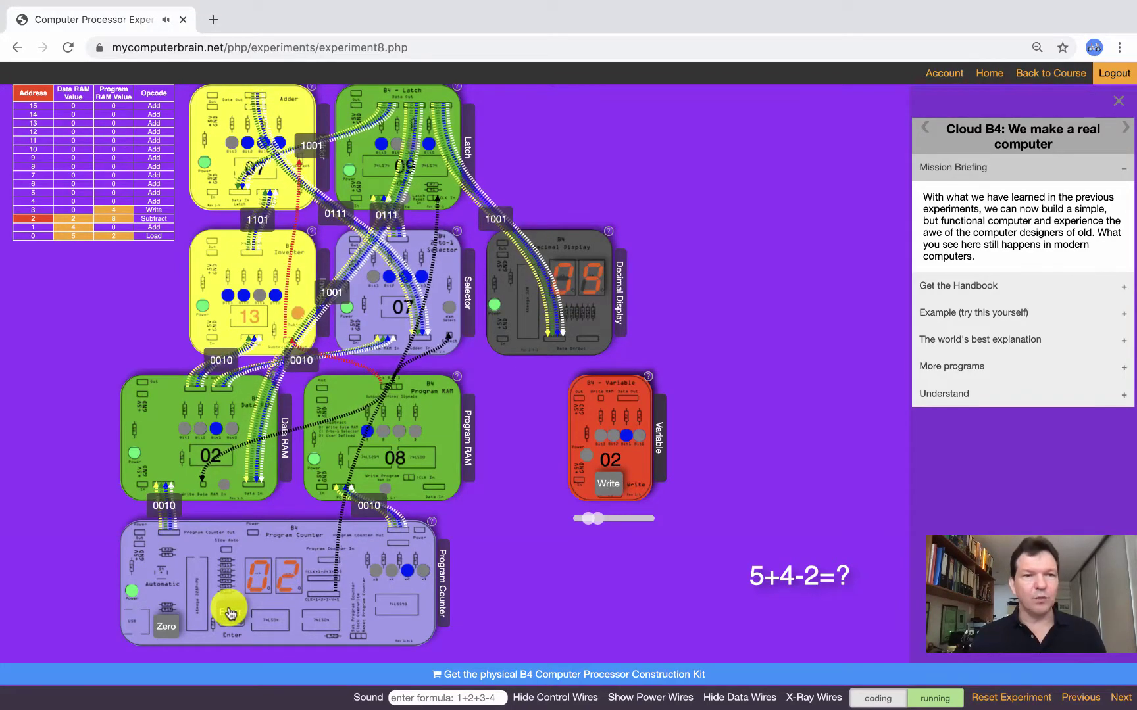
left_click(229, 612)
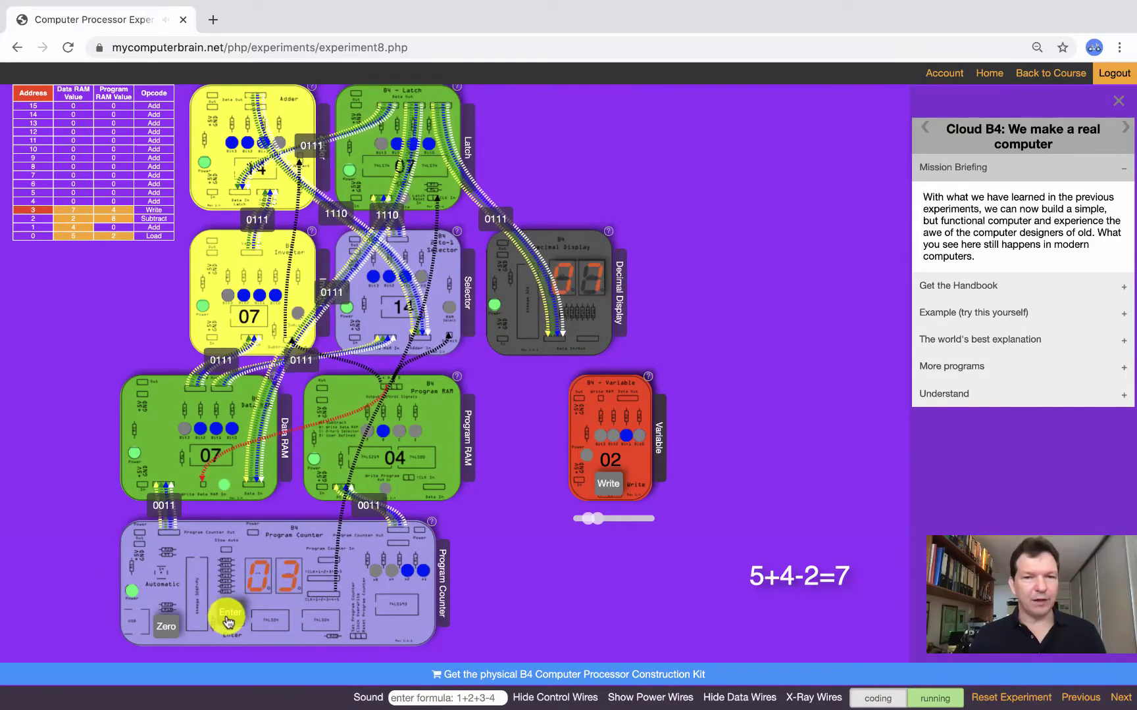
left_click(227, 613)
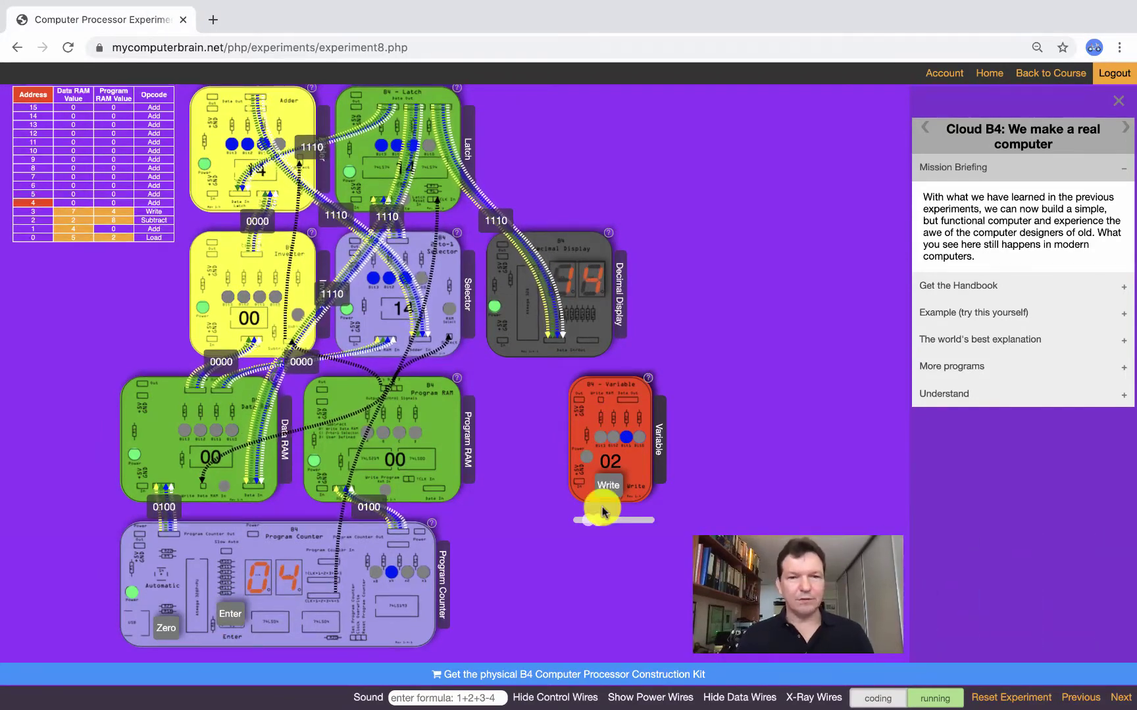
- Rerun the 5+4−2 program from address 0, then reset the counter to 00
left_click(163, 626)
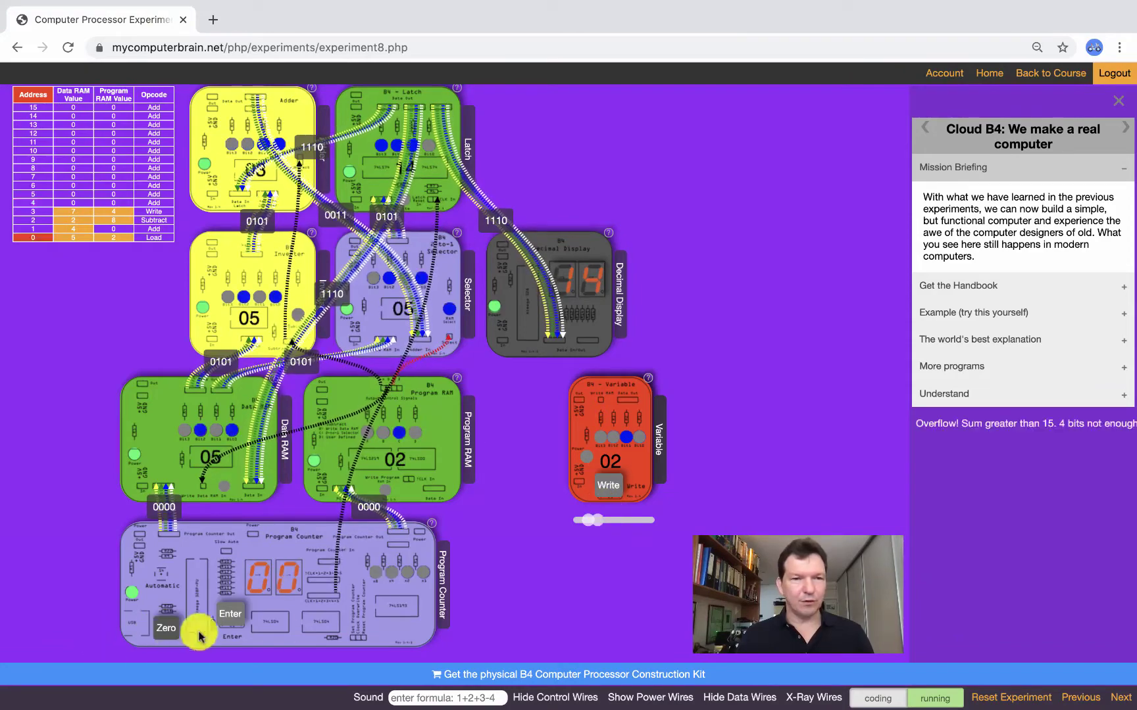
left_click(222, 618)
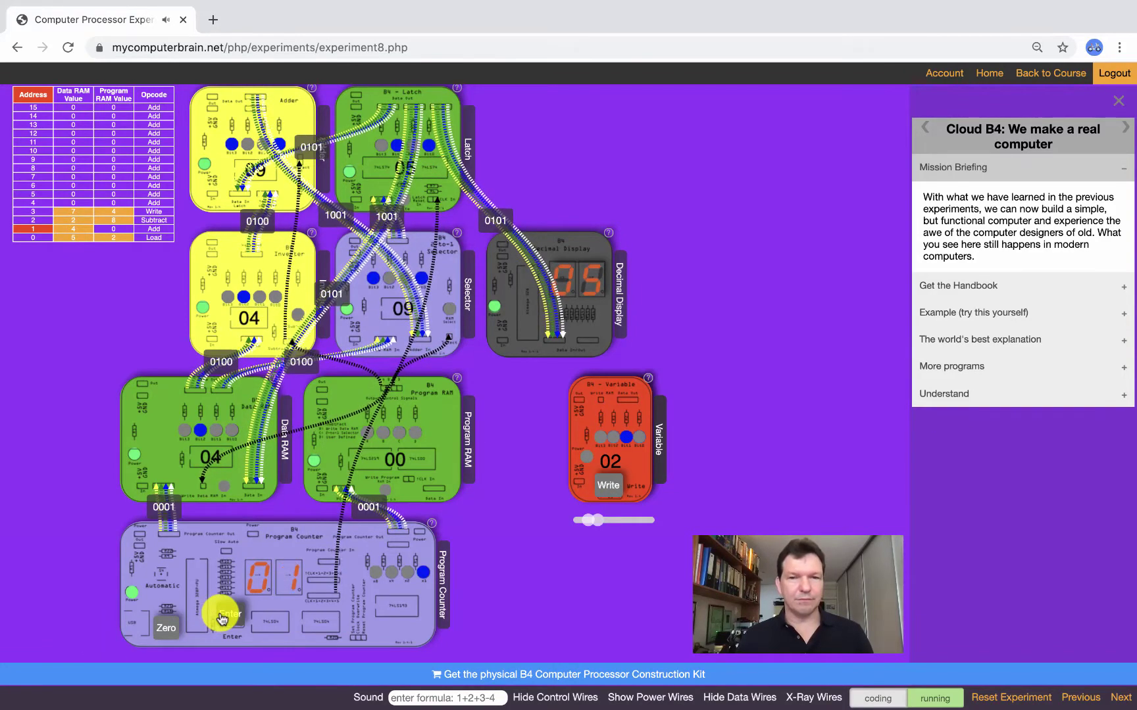
left_click(222, 617)
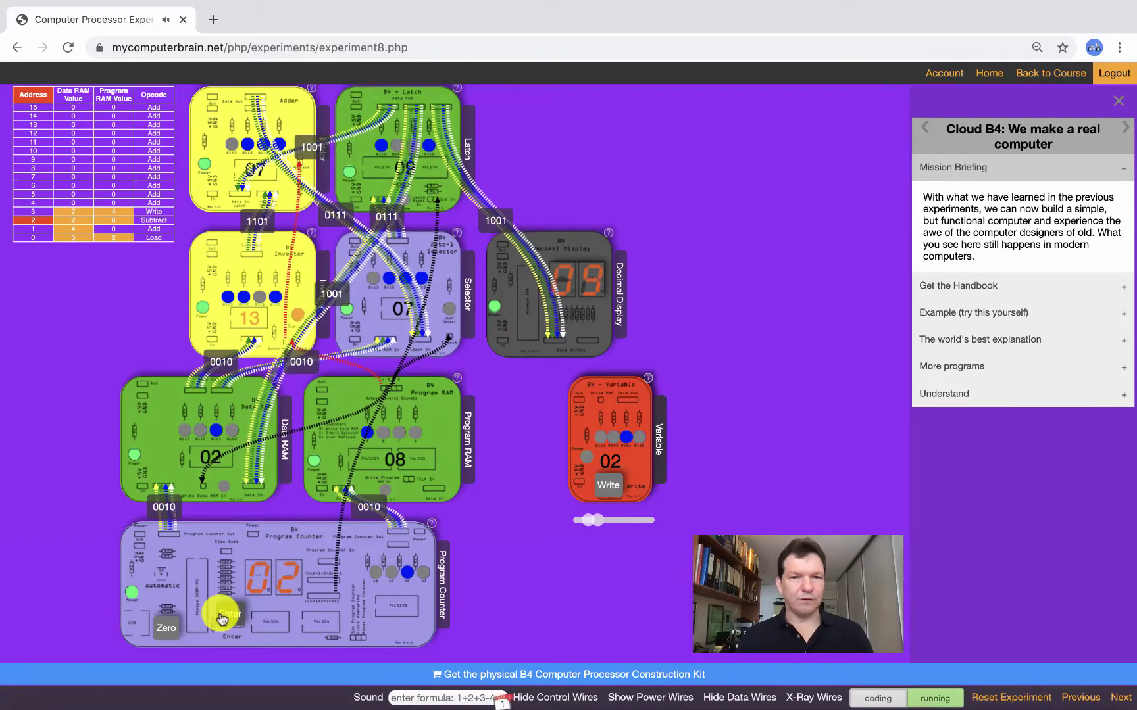
left_click(221, 617)
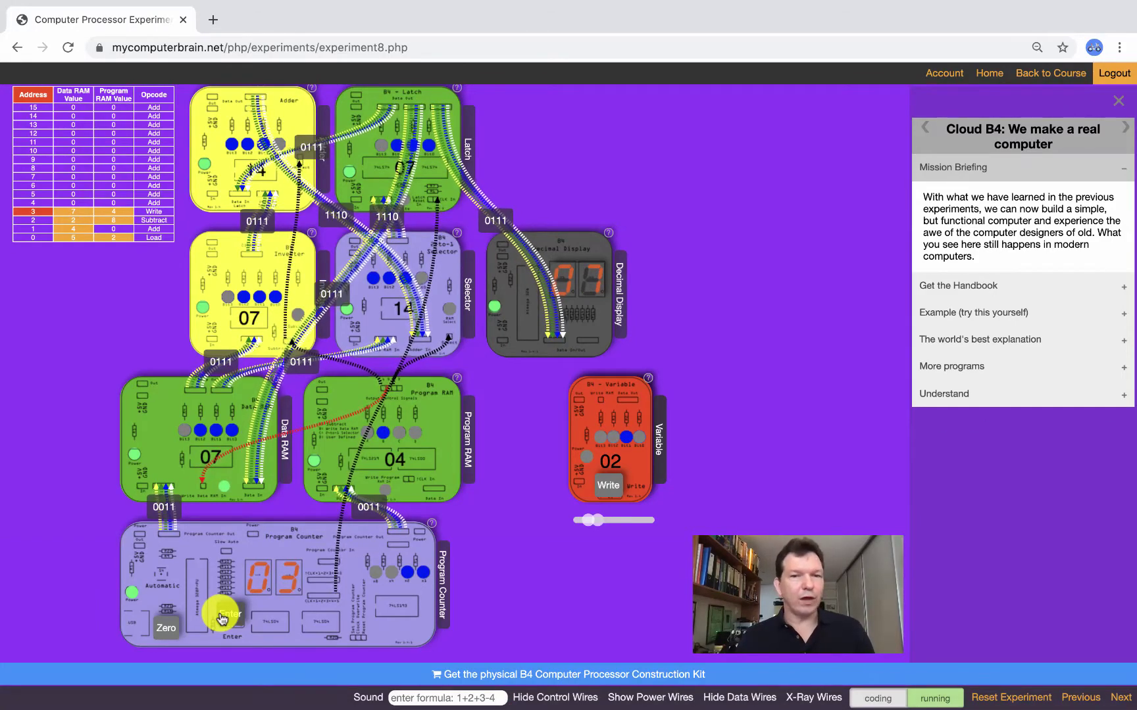
left_click(222, 618)
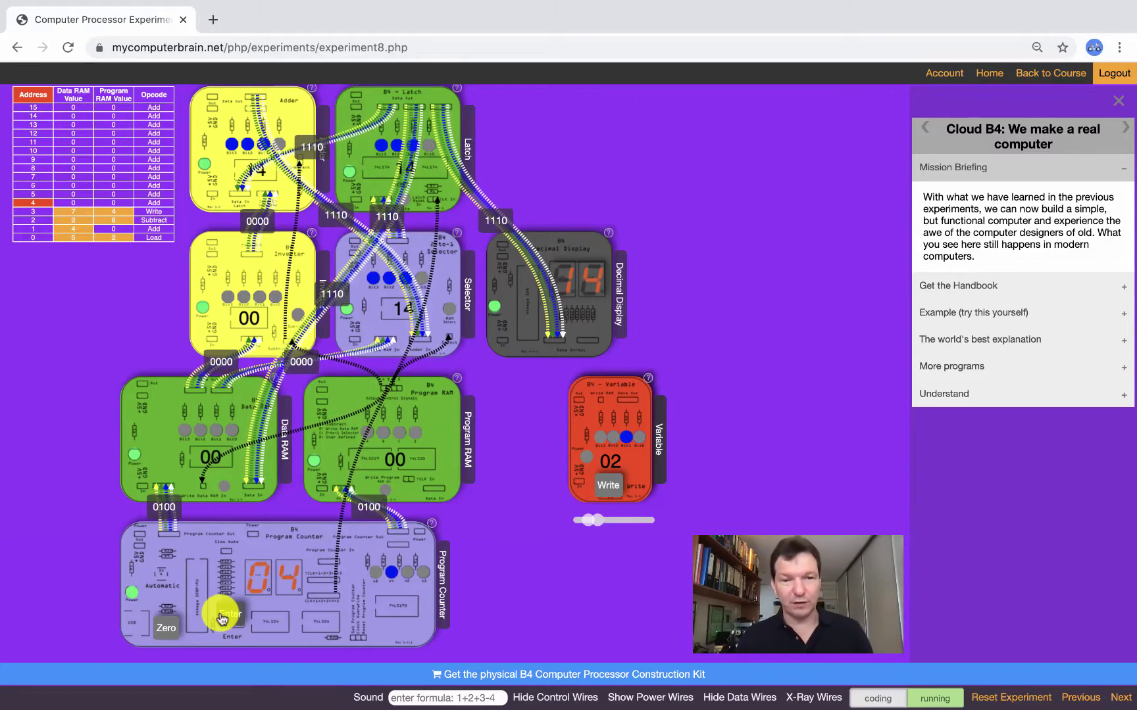
left_click(173, 632)
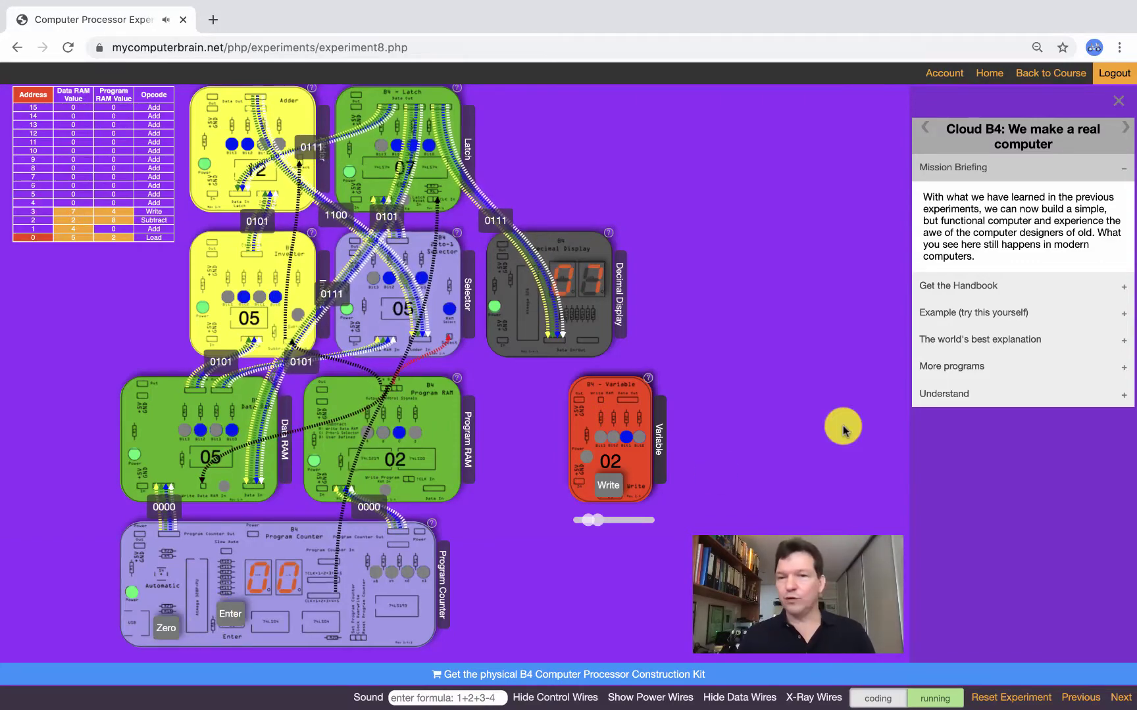
- Load the 9-3-2 preset from More programs and step through its first instructions
left_click(961, 365)
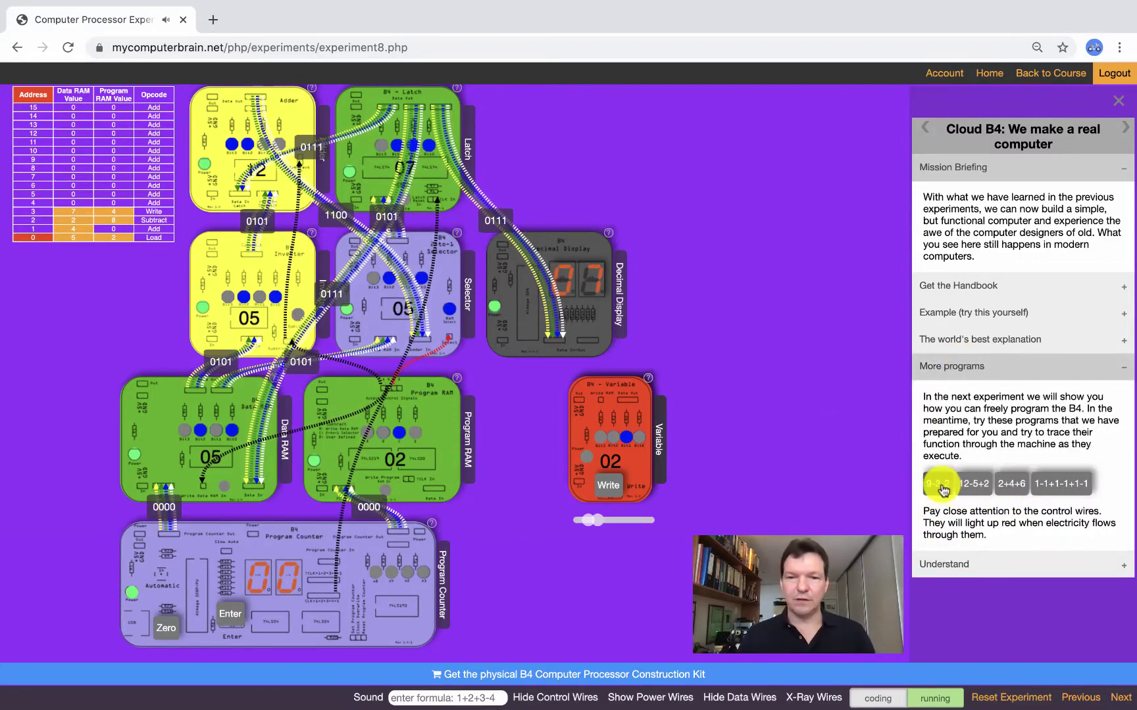
left_click(937, 483)
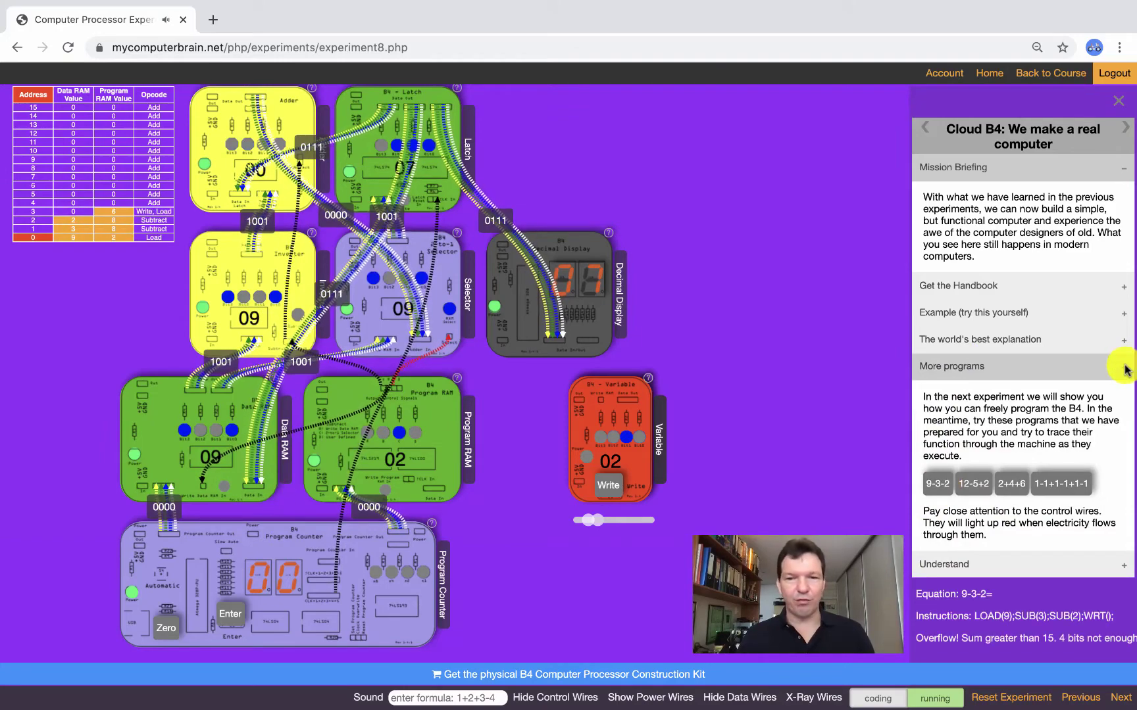
left_click(224, 613)
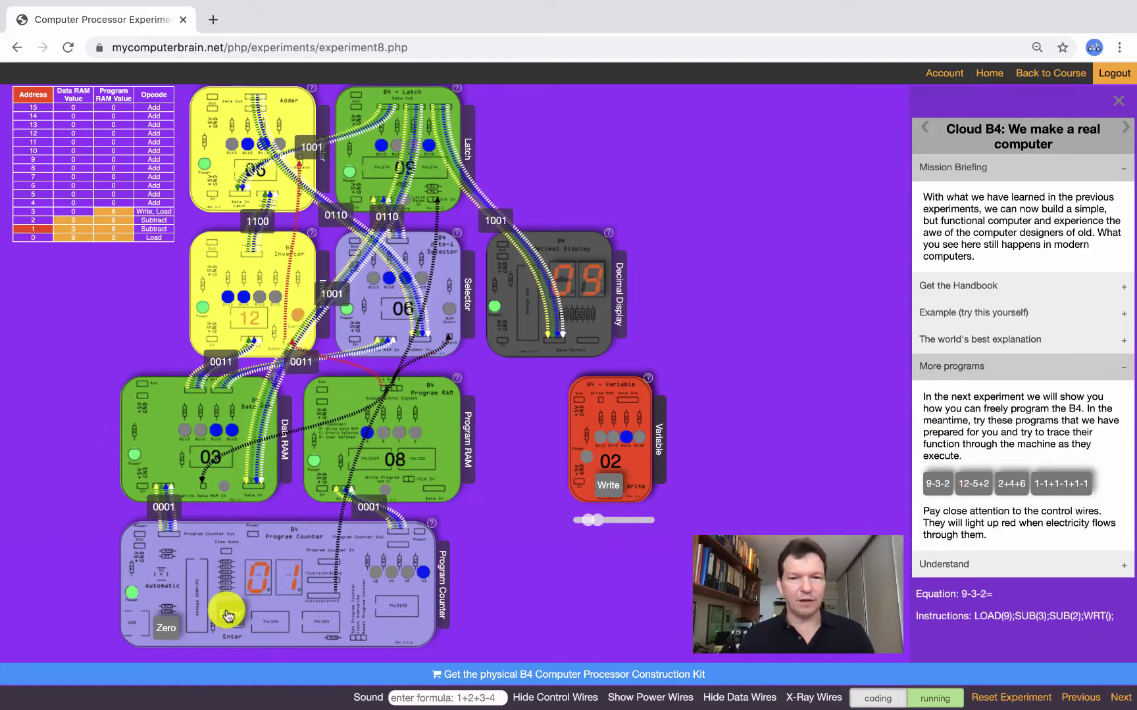
left_click(227, 614)
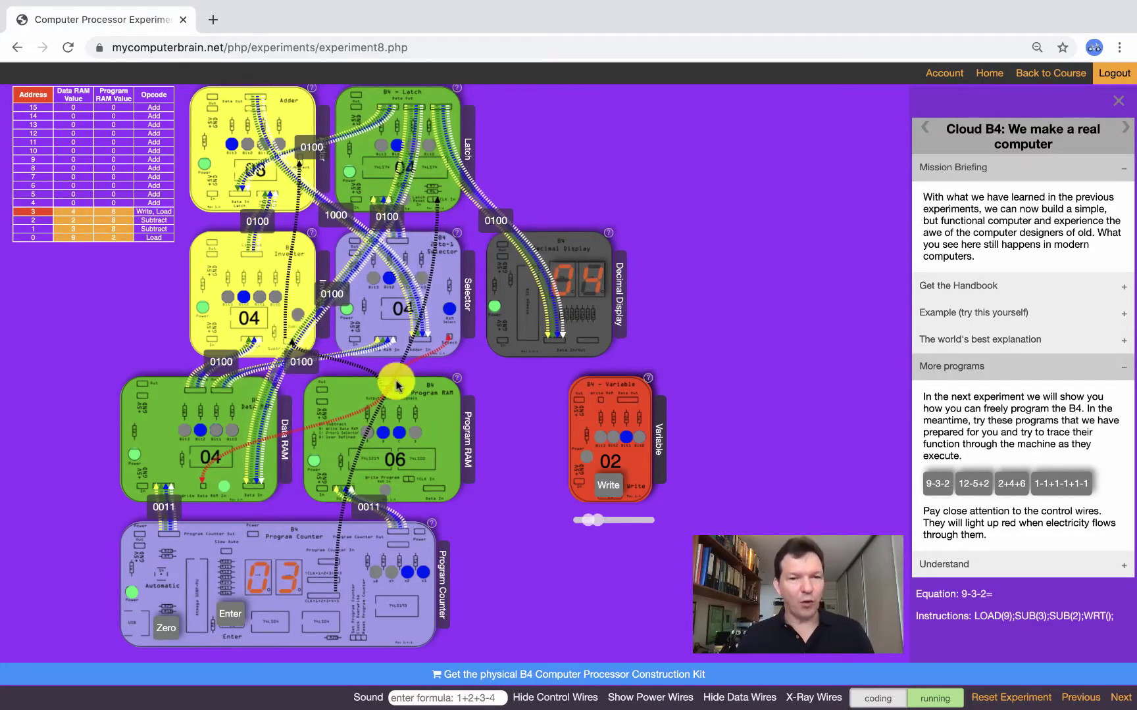
scroll(497, 423, "up", 1)
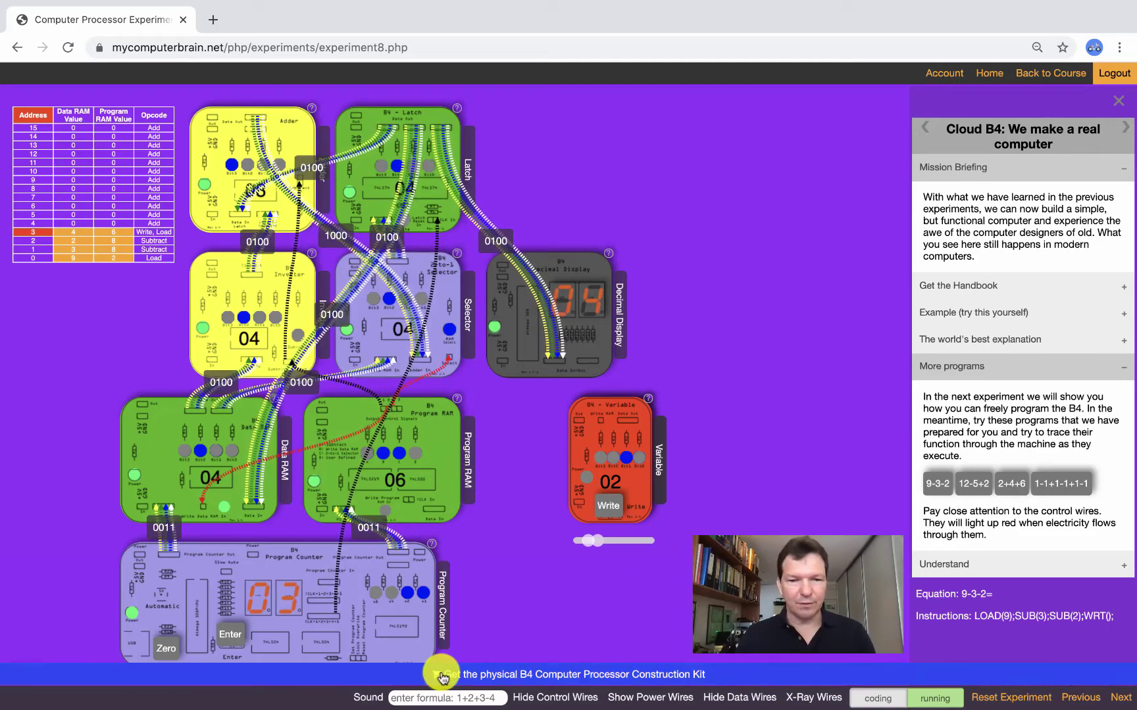
- Reset the counter and rerun the 9-3-2 program to show the result 04
left_click(167, 648)
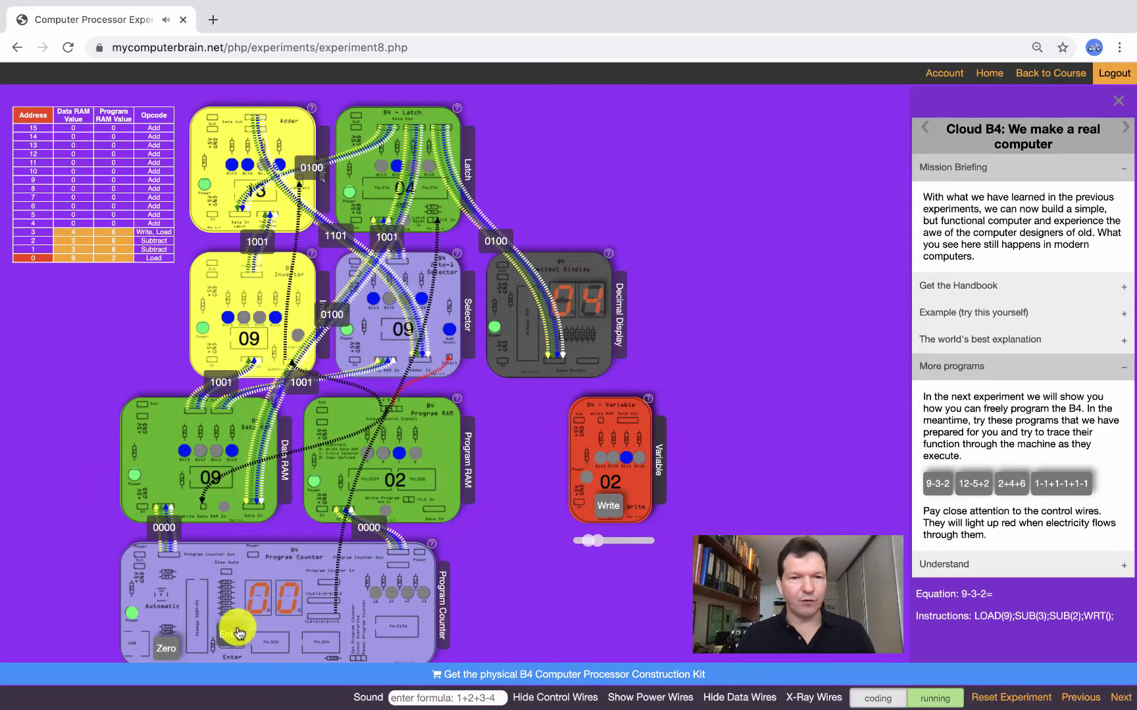
left_click(239, 633)
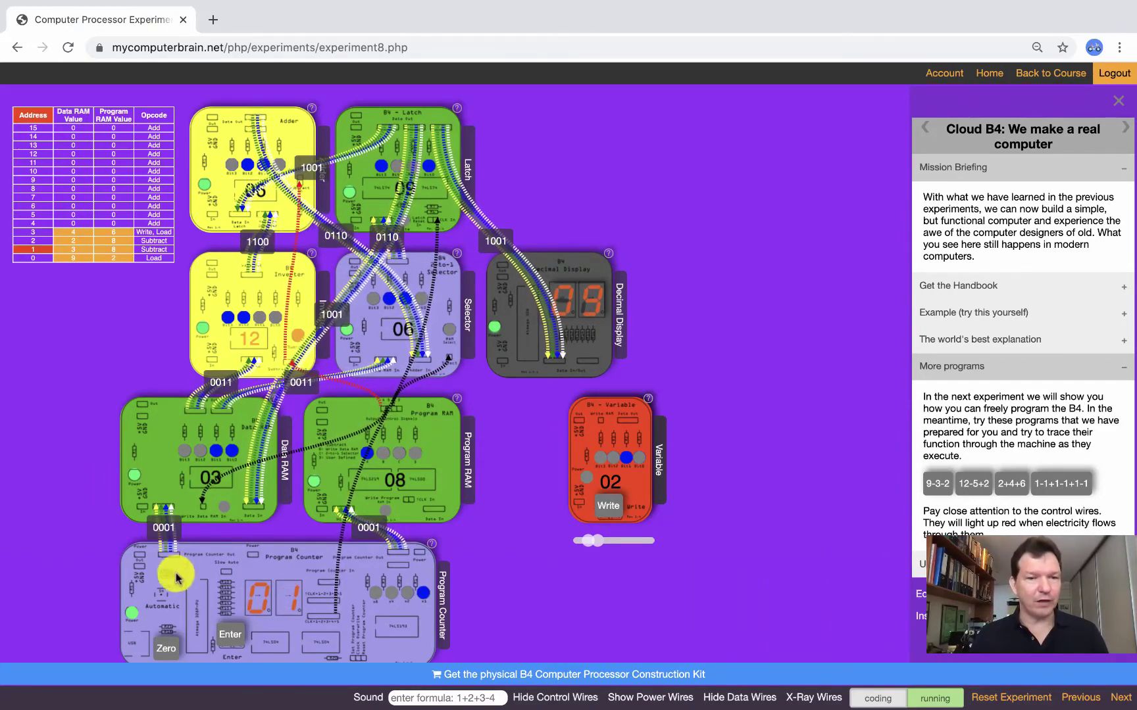
left_click(238, 634)
left_click(238, 635)
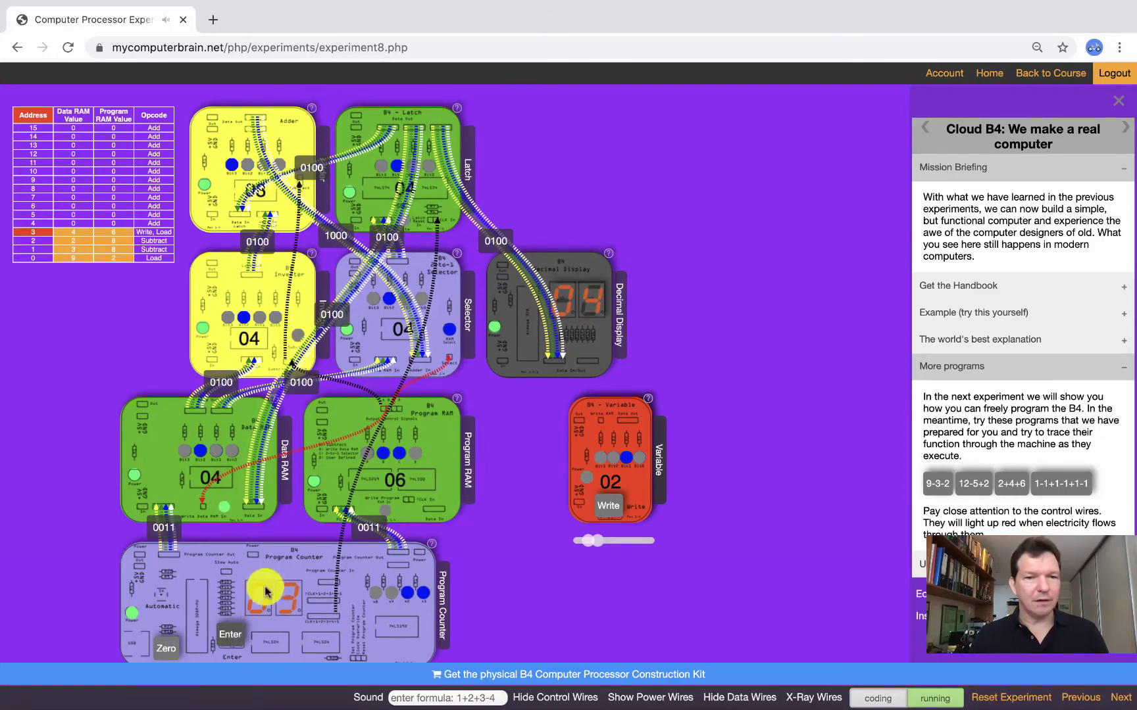